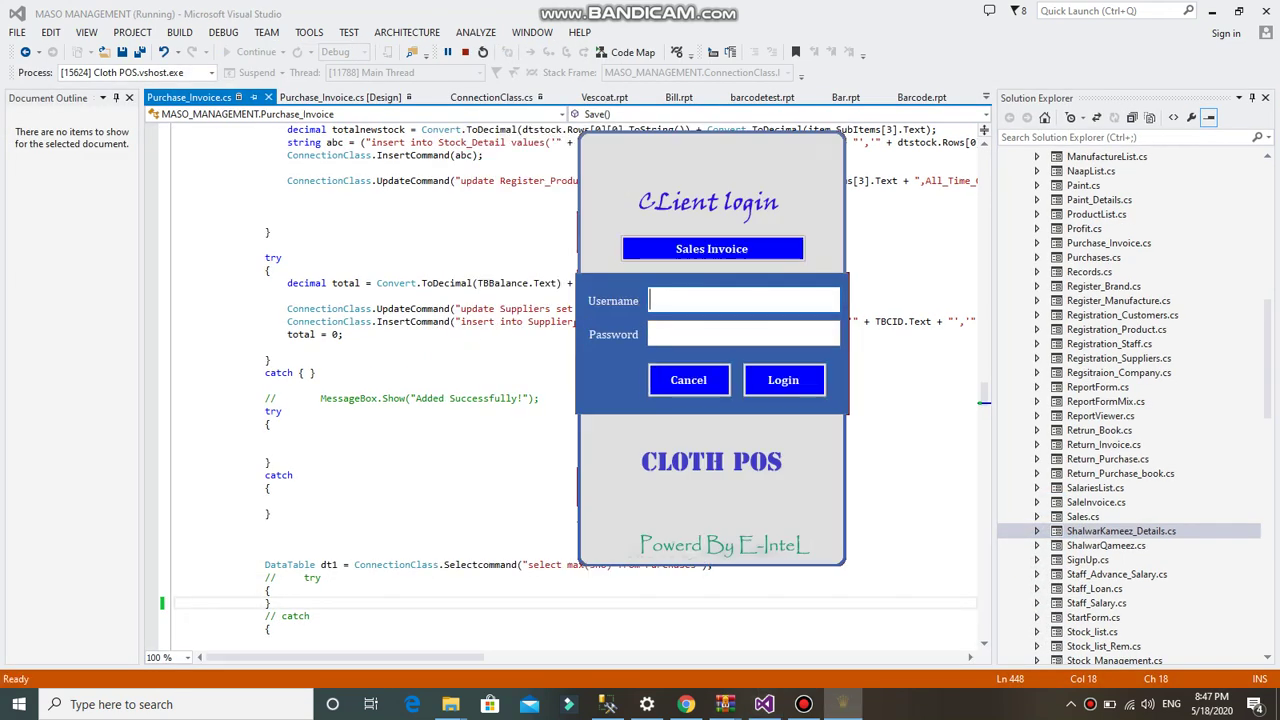
- Sign in to the Client login form with the username and password
type("1")
key("Tab")
type("1")
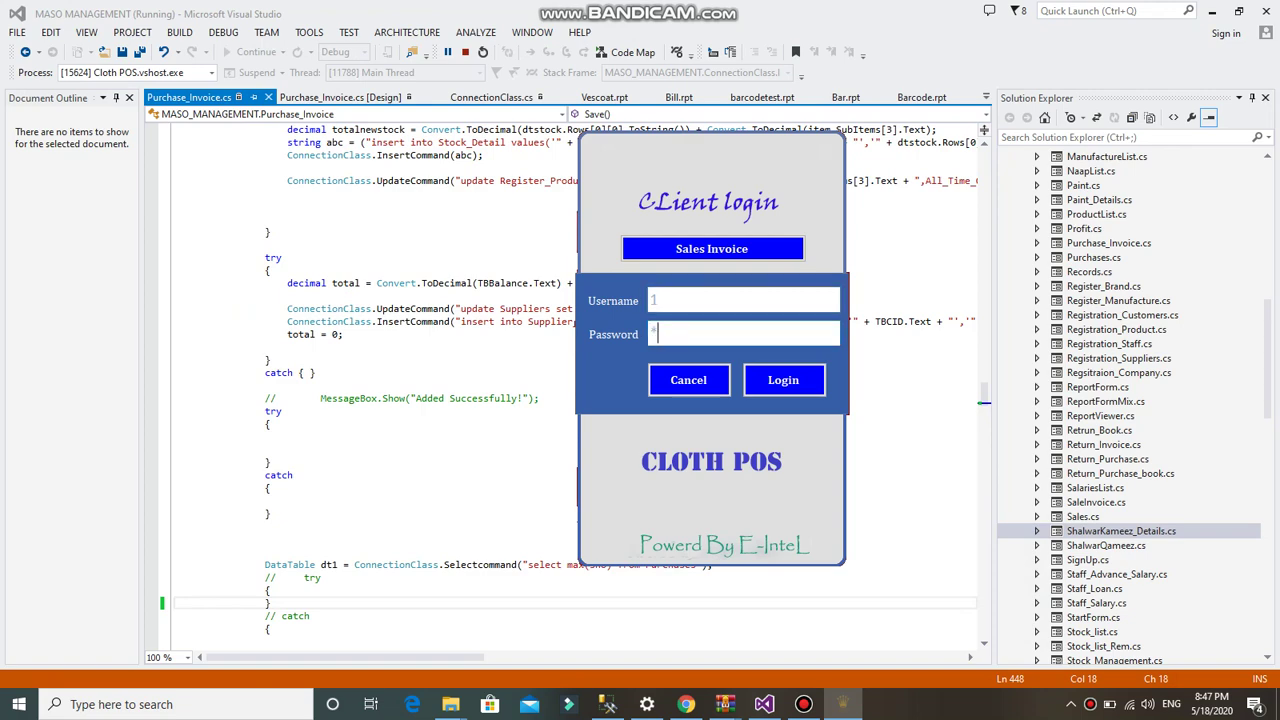
key("Return")
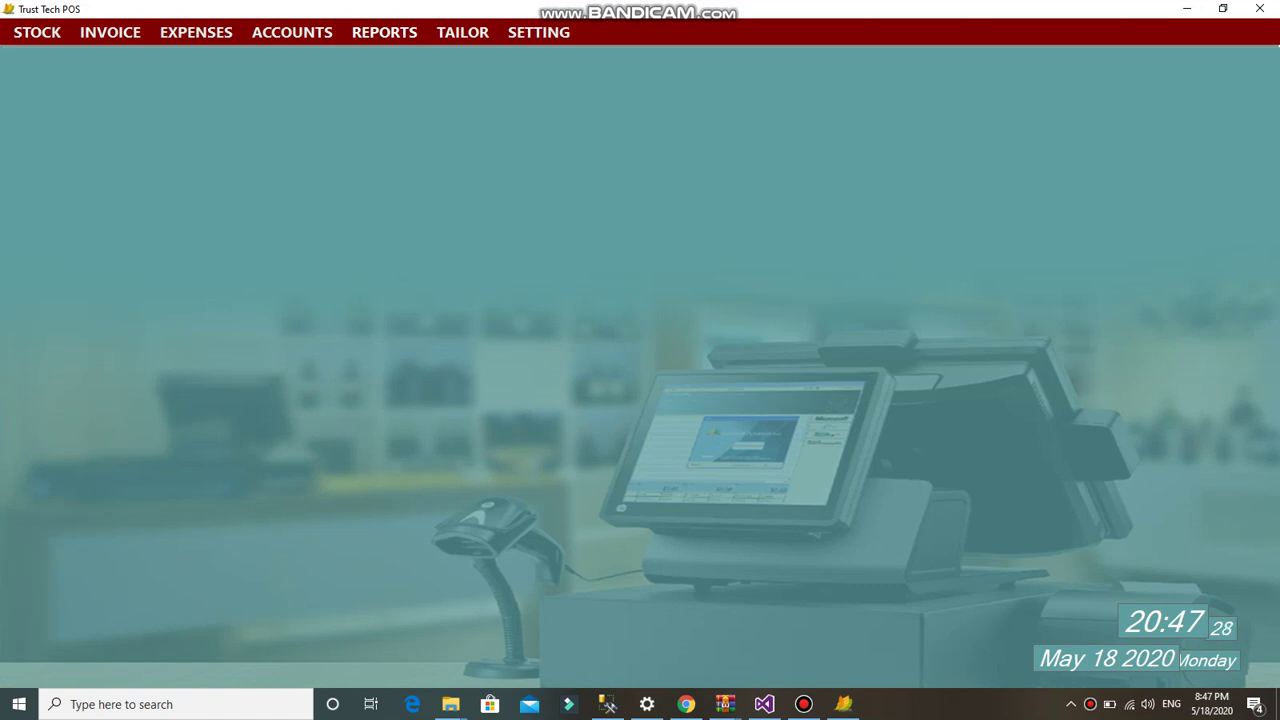
- Register the stock category 'Ladies' via STOCK > Register Catagory and close the form
key("alt")
key("Down")
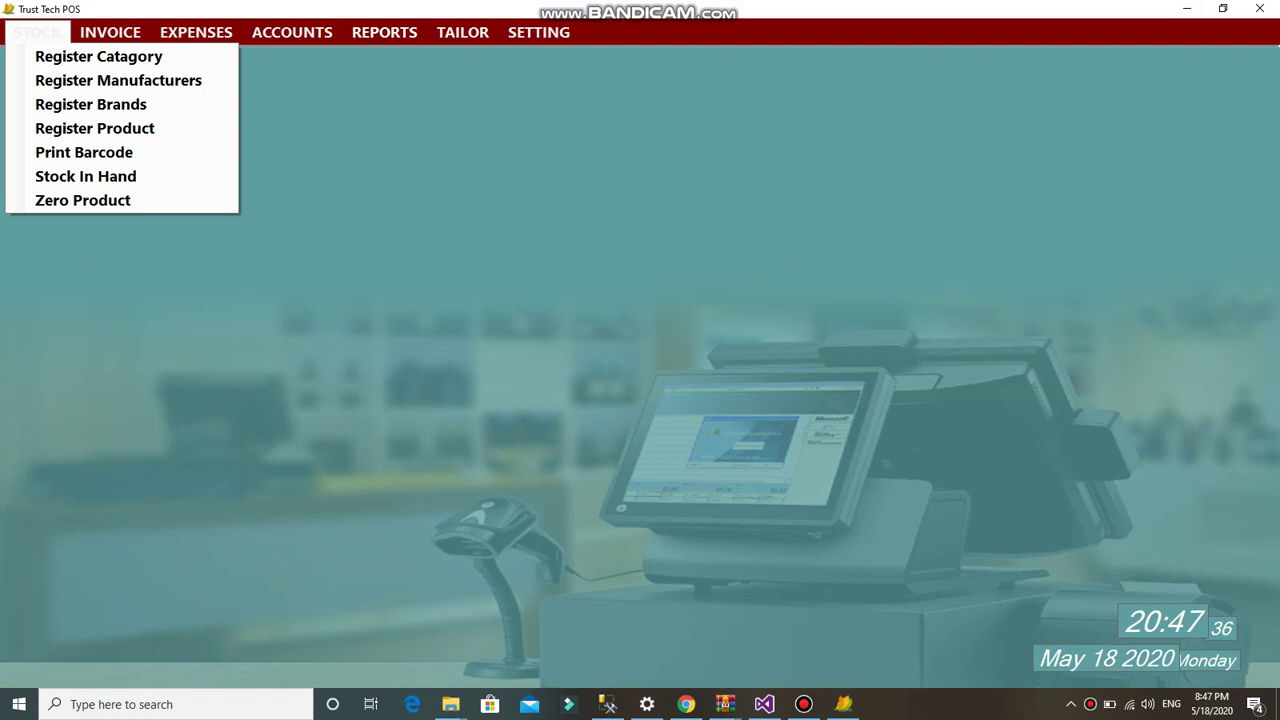
key("Down")
key("Return")
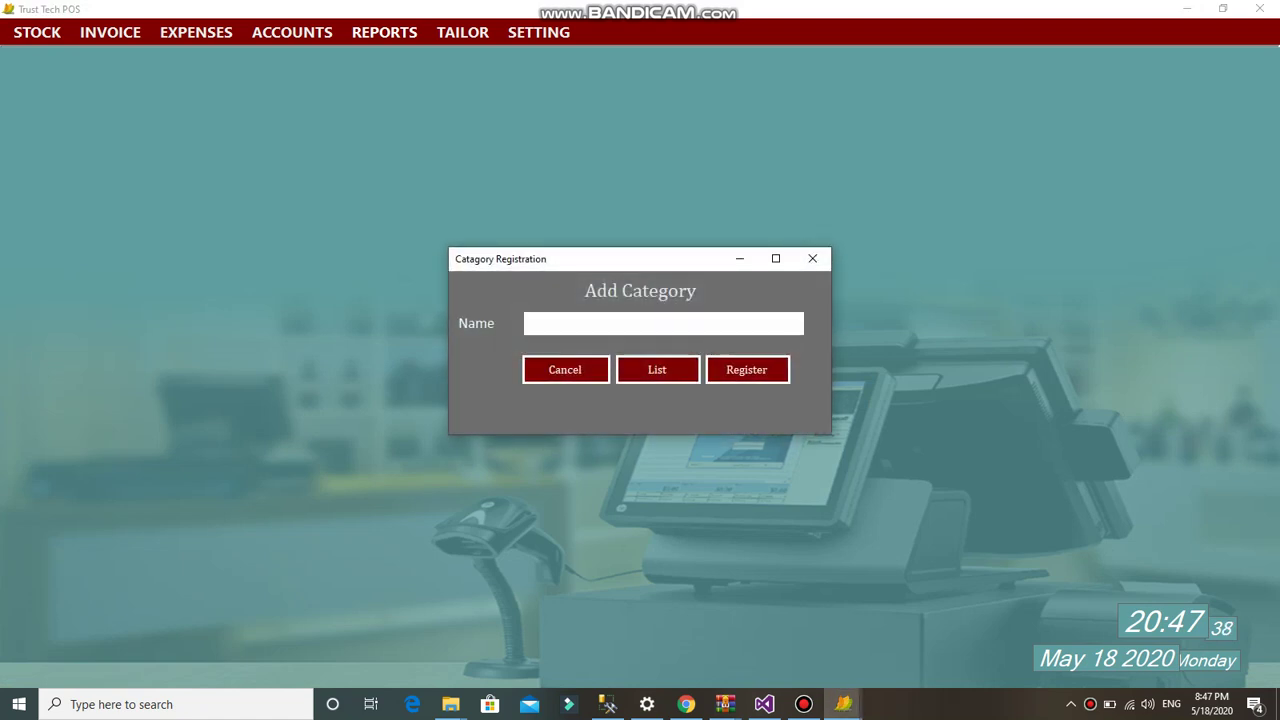
type("g")
key("BackSpace")
key("BackSpace")
type("Ladies")
key("Tab")
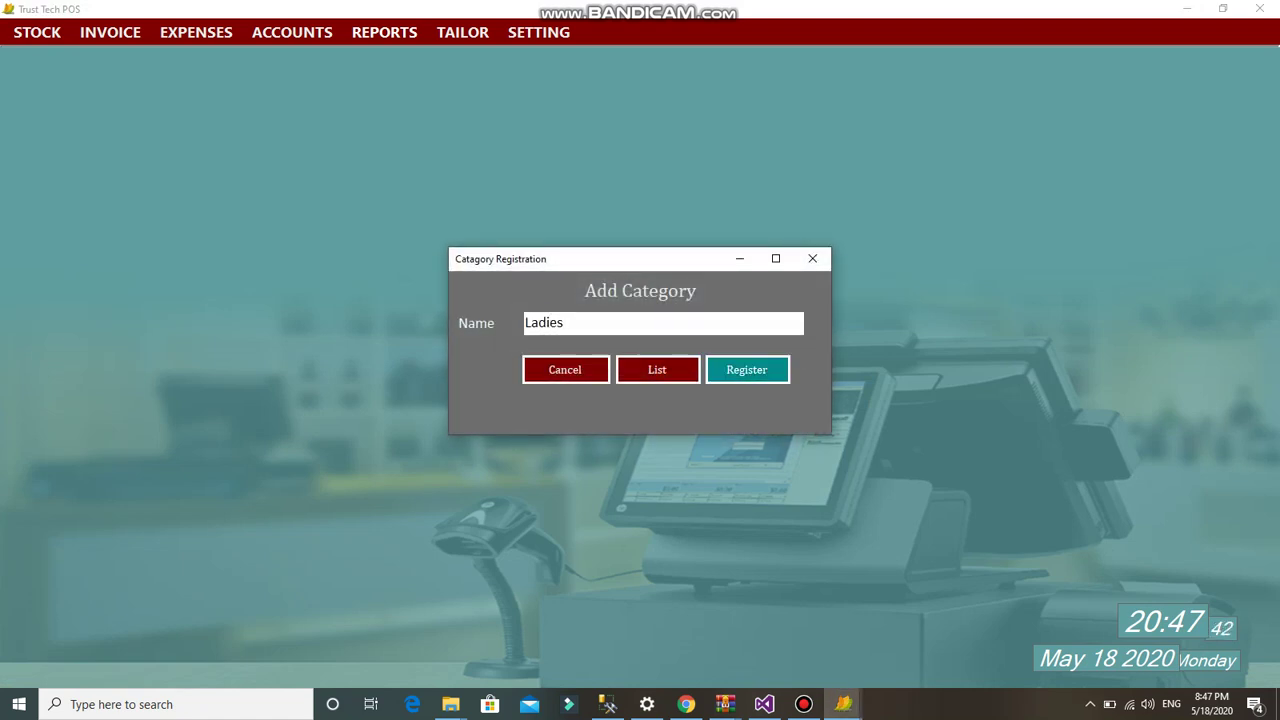
key("Return")
key("Return")
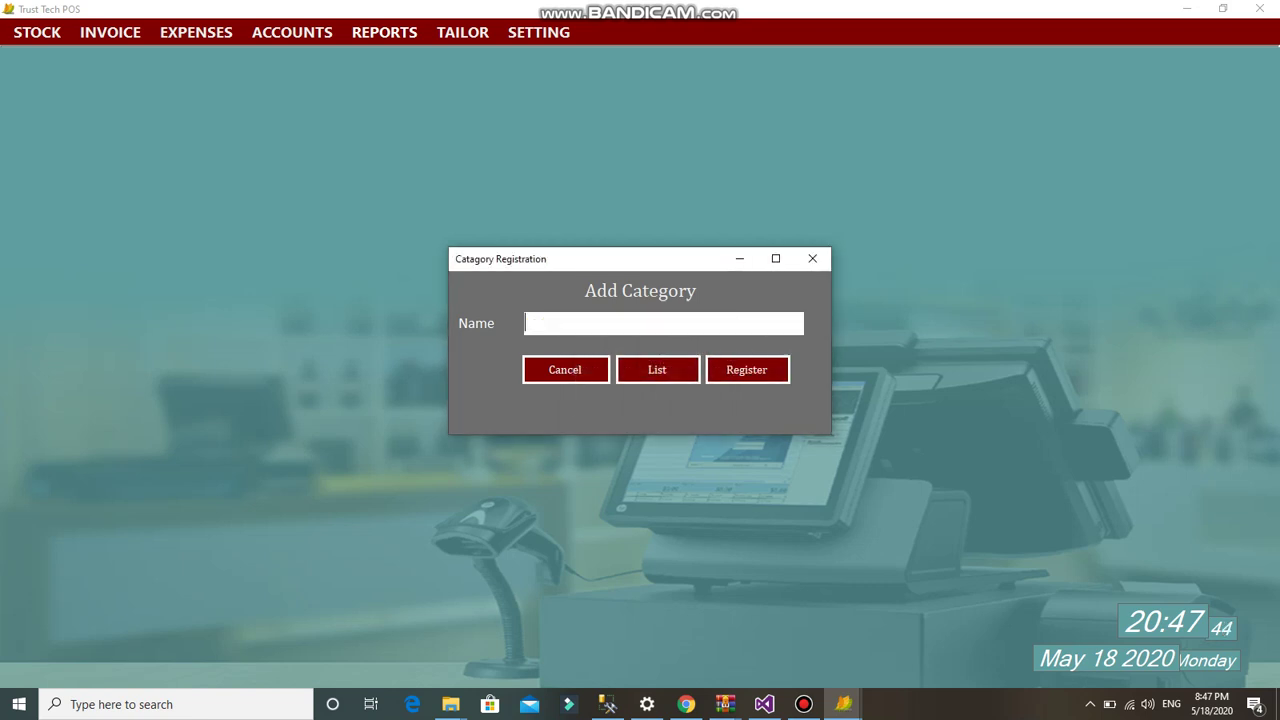
left_click(812, 258)
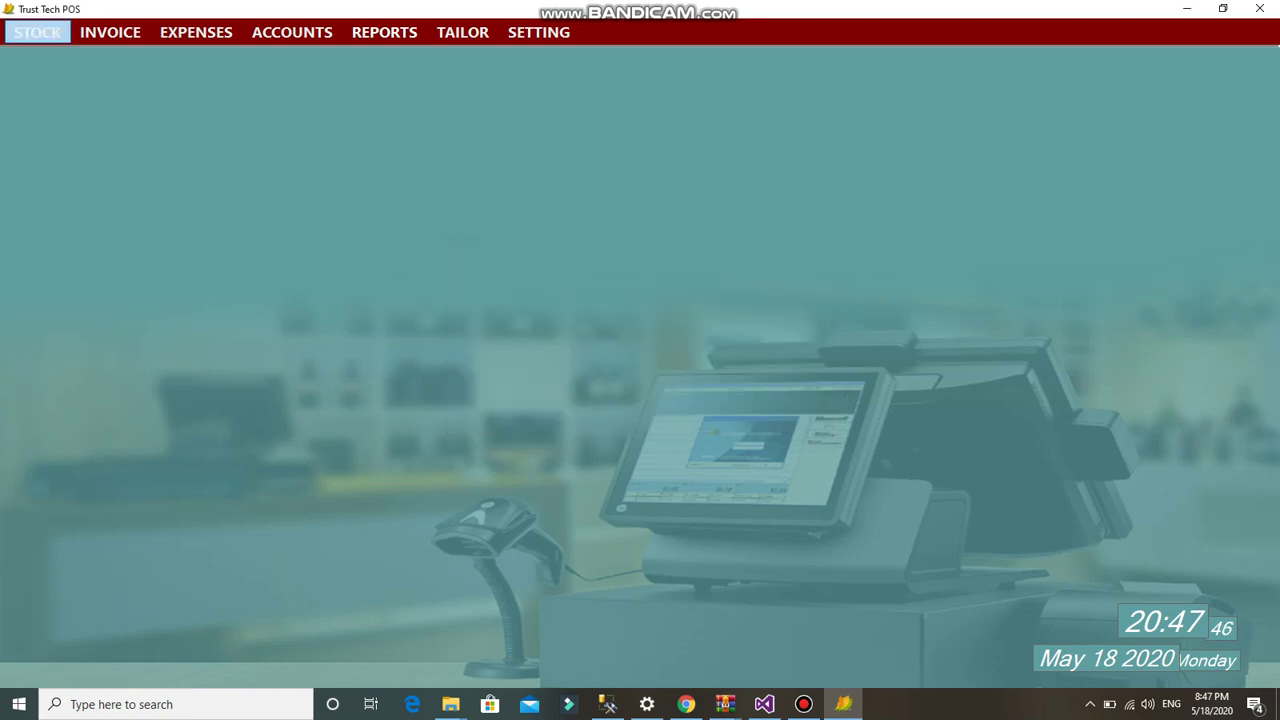
- Register the manufacturer 'xyz' and close the manufacturer form
left_click(37, 32)
left_click(110, 80)
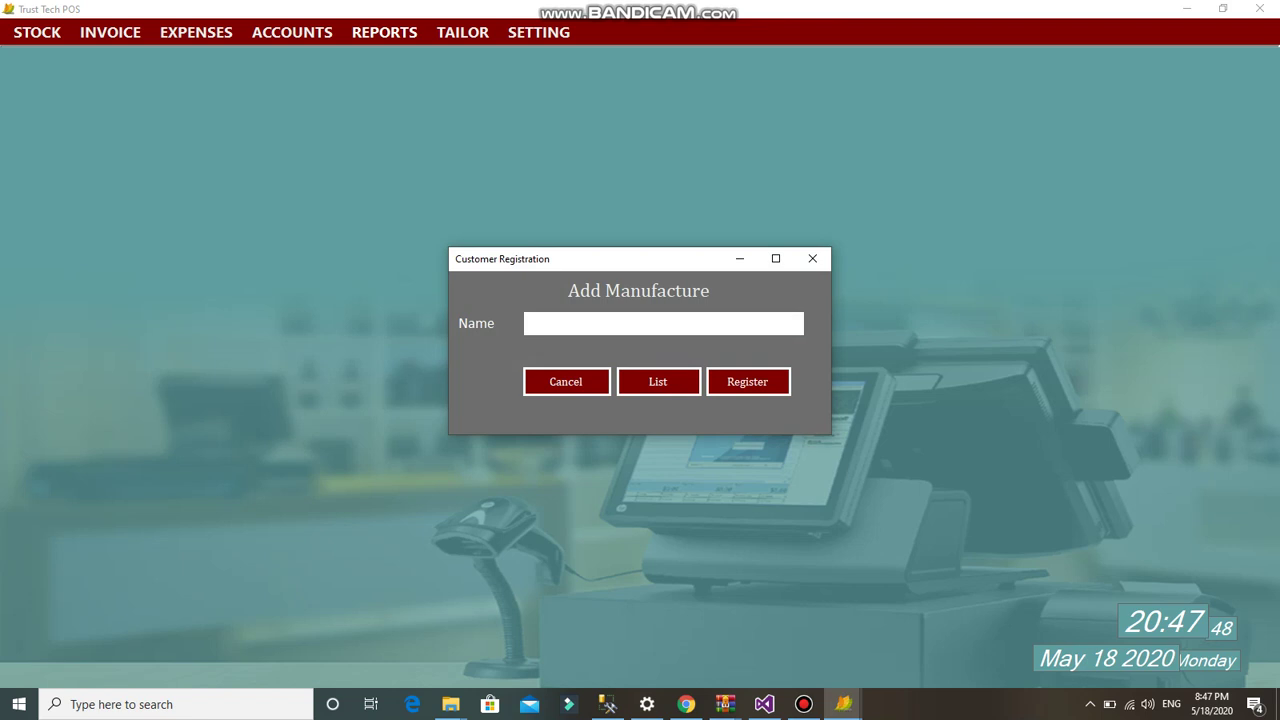
type("xyz")
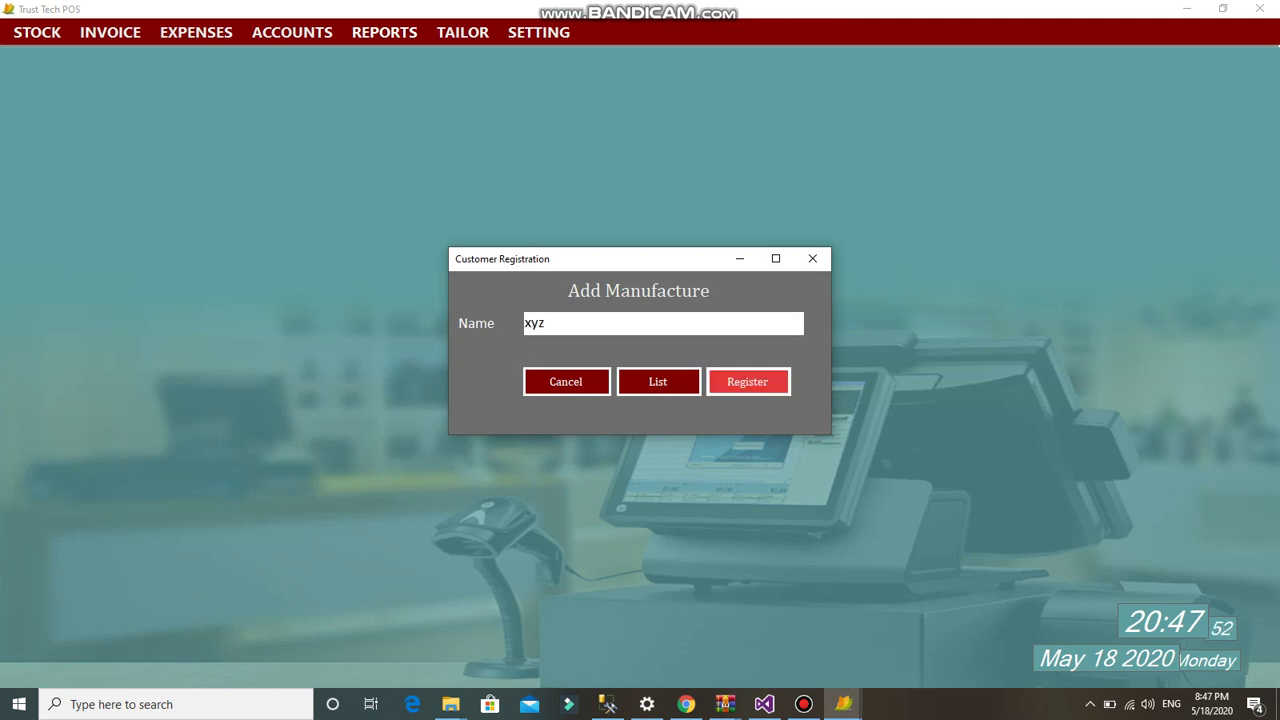
left_click(747, 381)
key("Return")
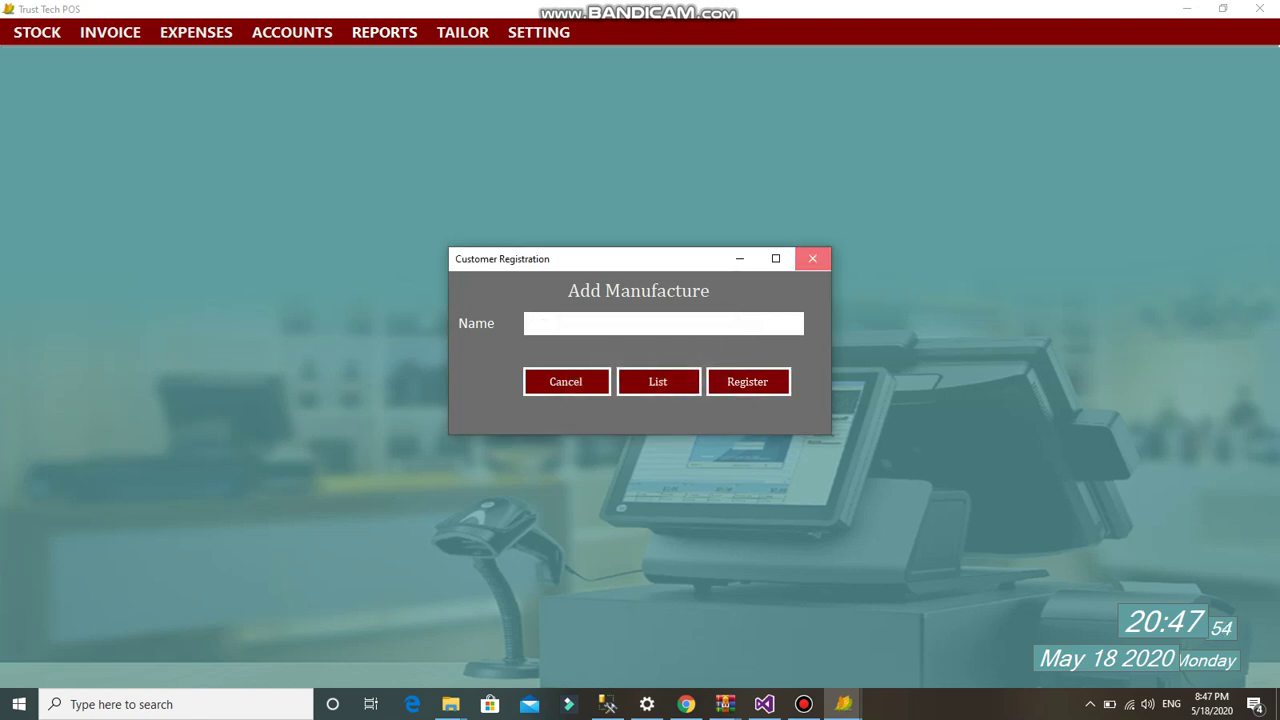
left_click(812, 258)
- Check in Register Brands that 'pas' suggests the existing brand Pasha, then close without saving
left_click(37, 32)
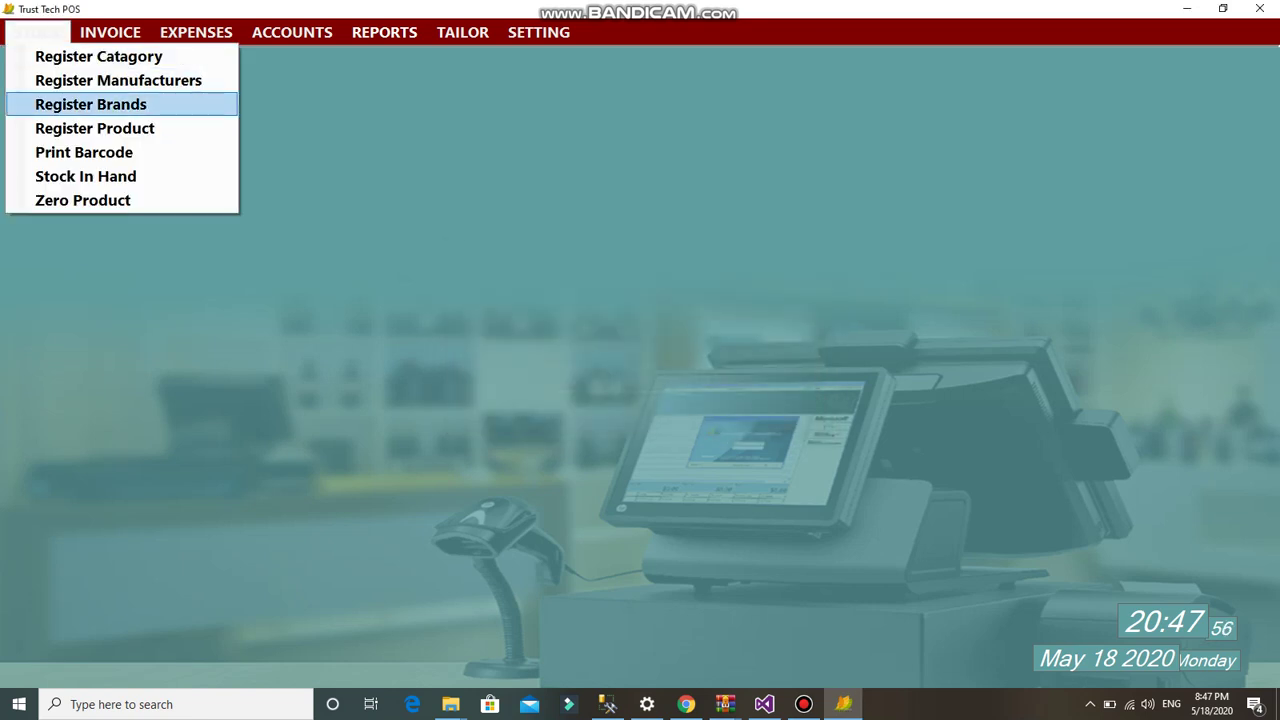
left_click(100, 103)
type("pas")
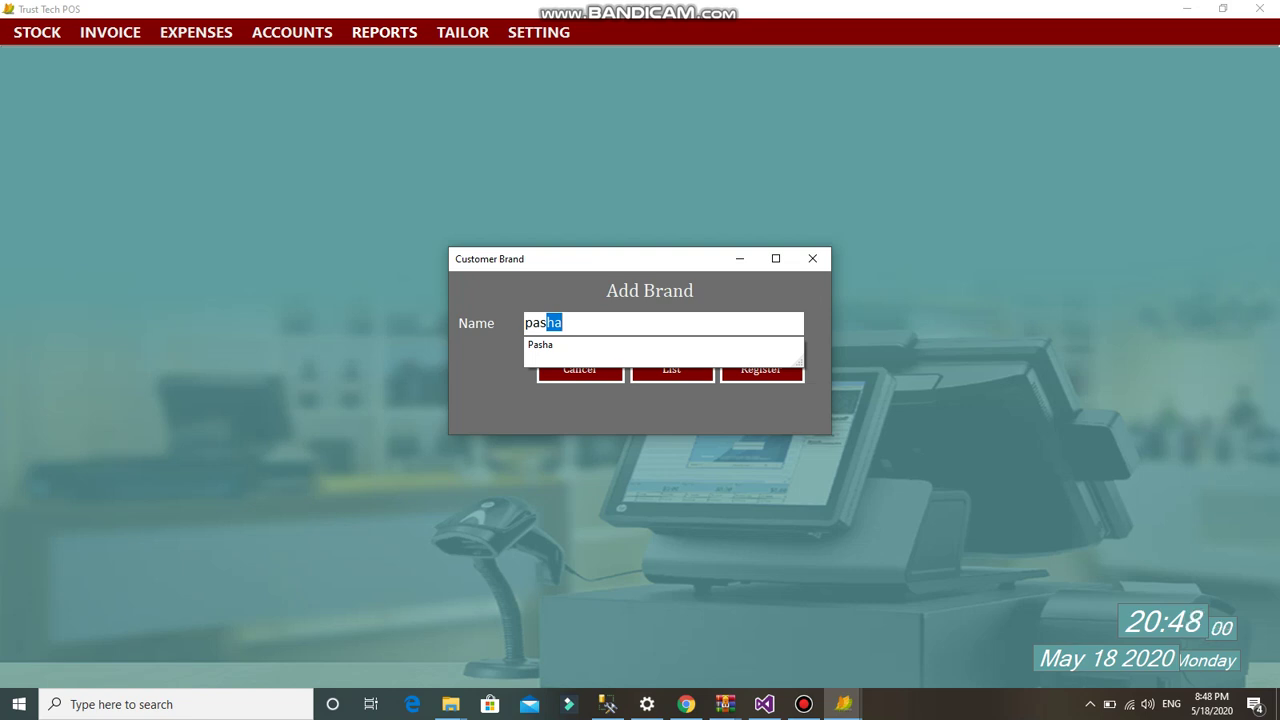
key("Escape")
left_click(812, 258)
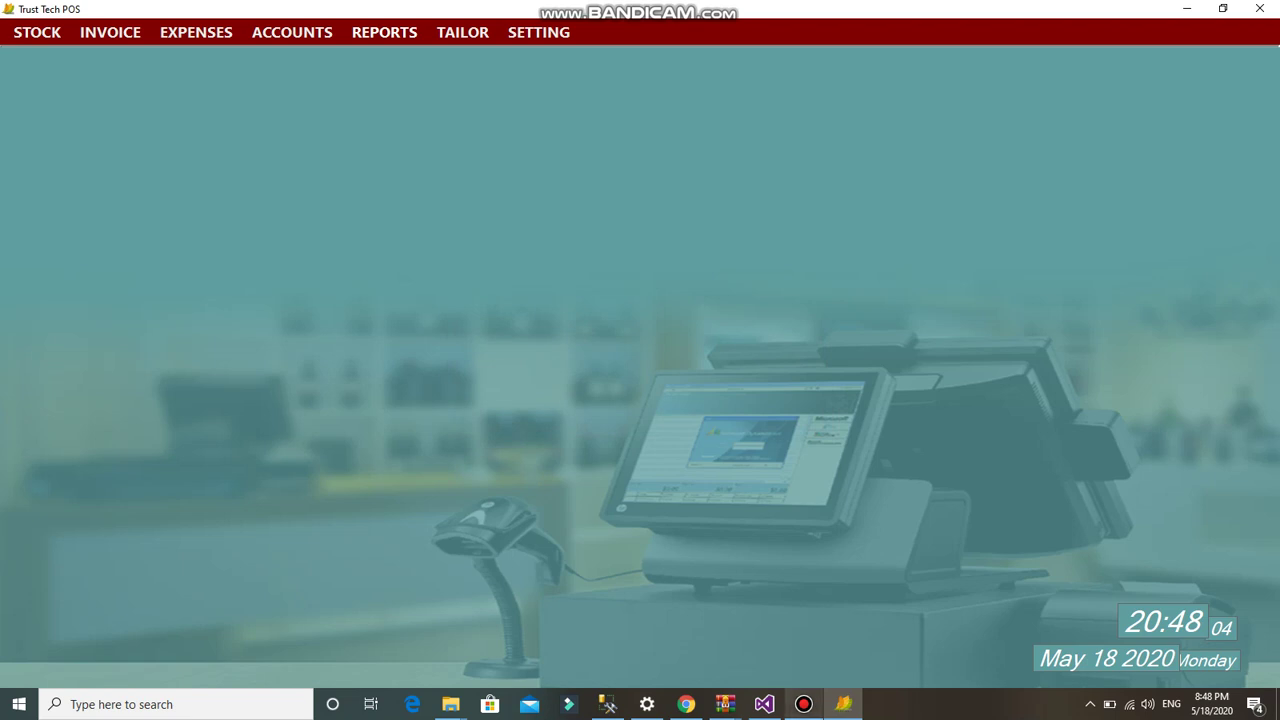
left_click(803, 704)
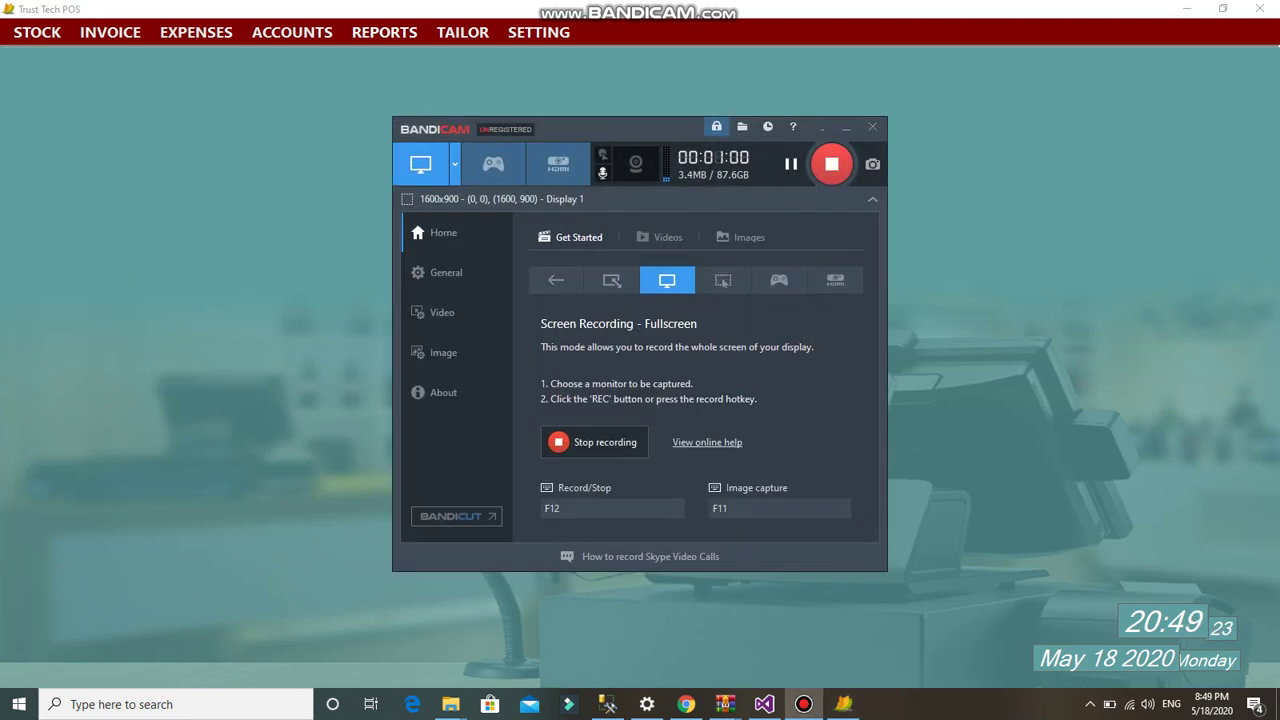
left_click(822, 128)
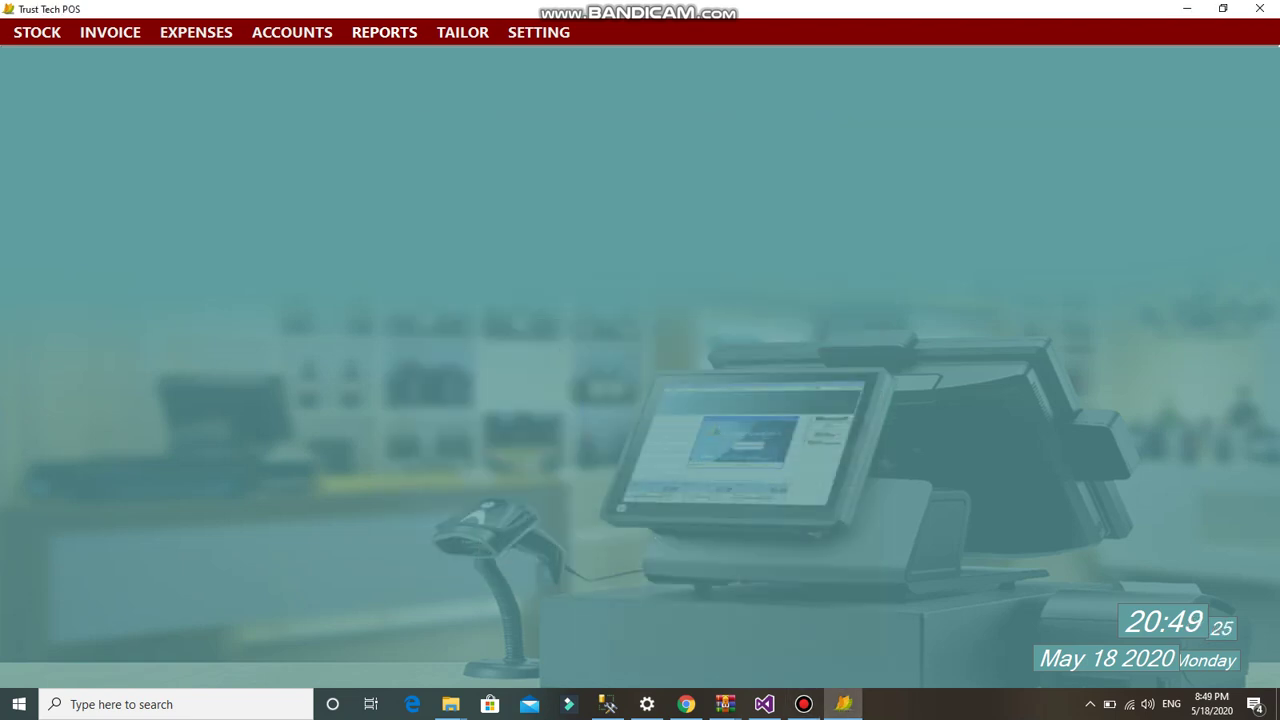
left_click(37, 32)
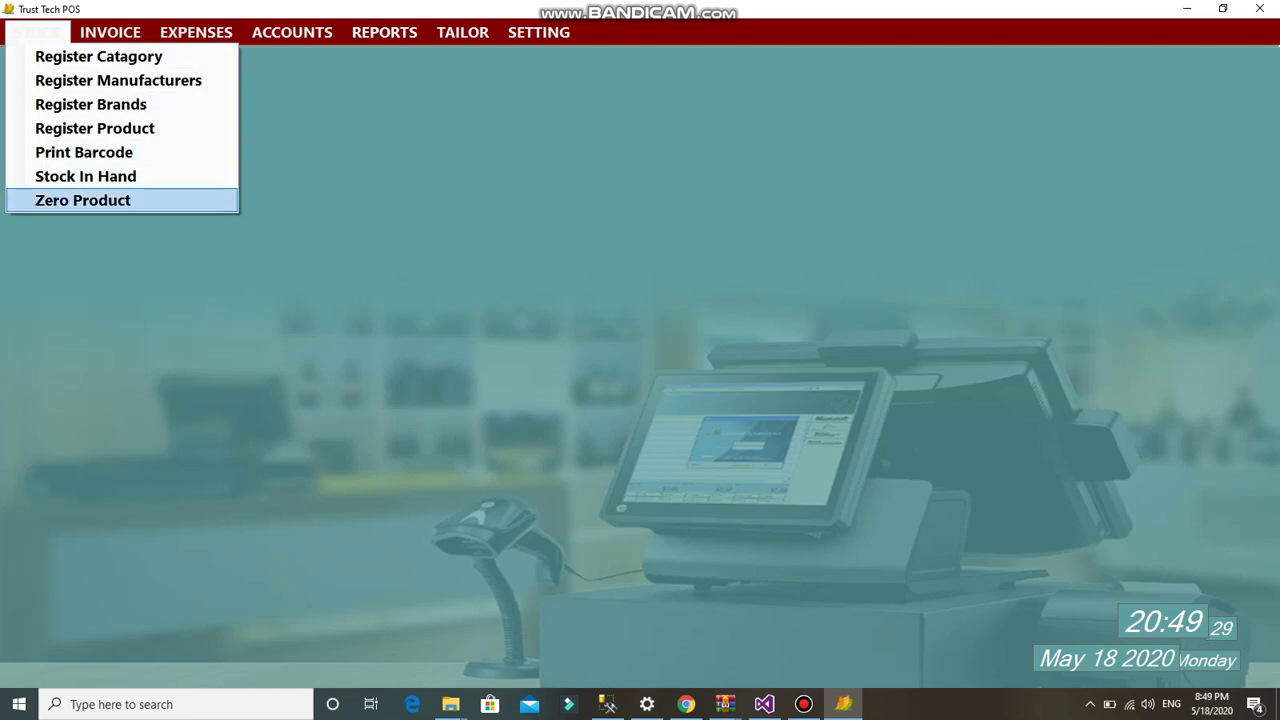
key("Return")
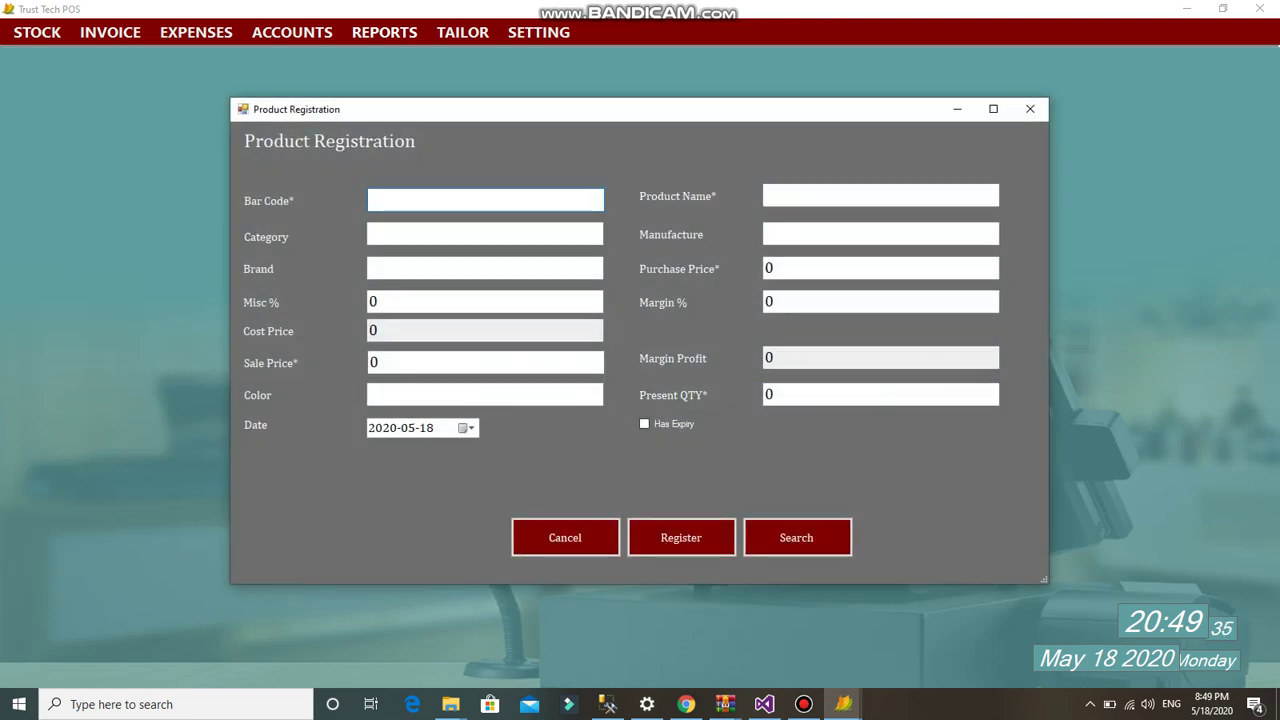
type("000000000000")
key("BackSpace")
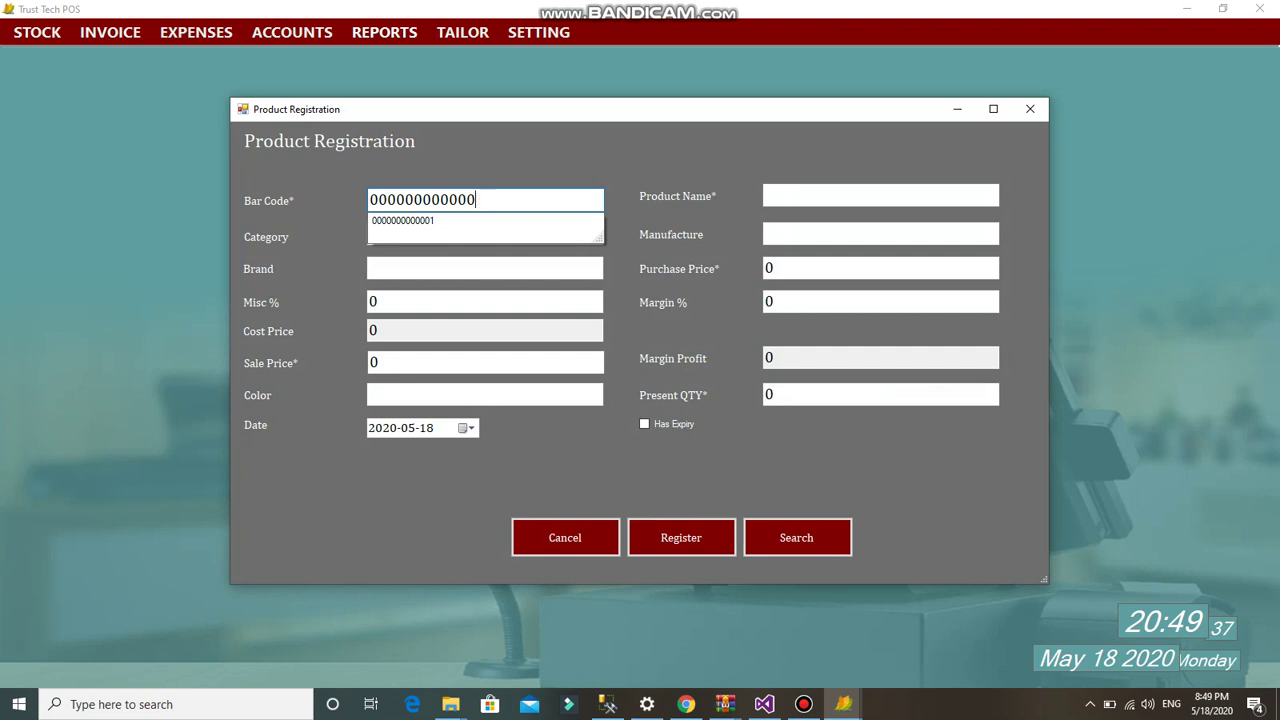
type("2")
left_click(880, 196)
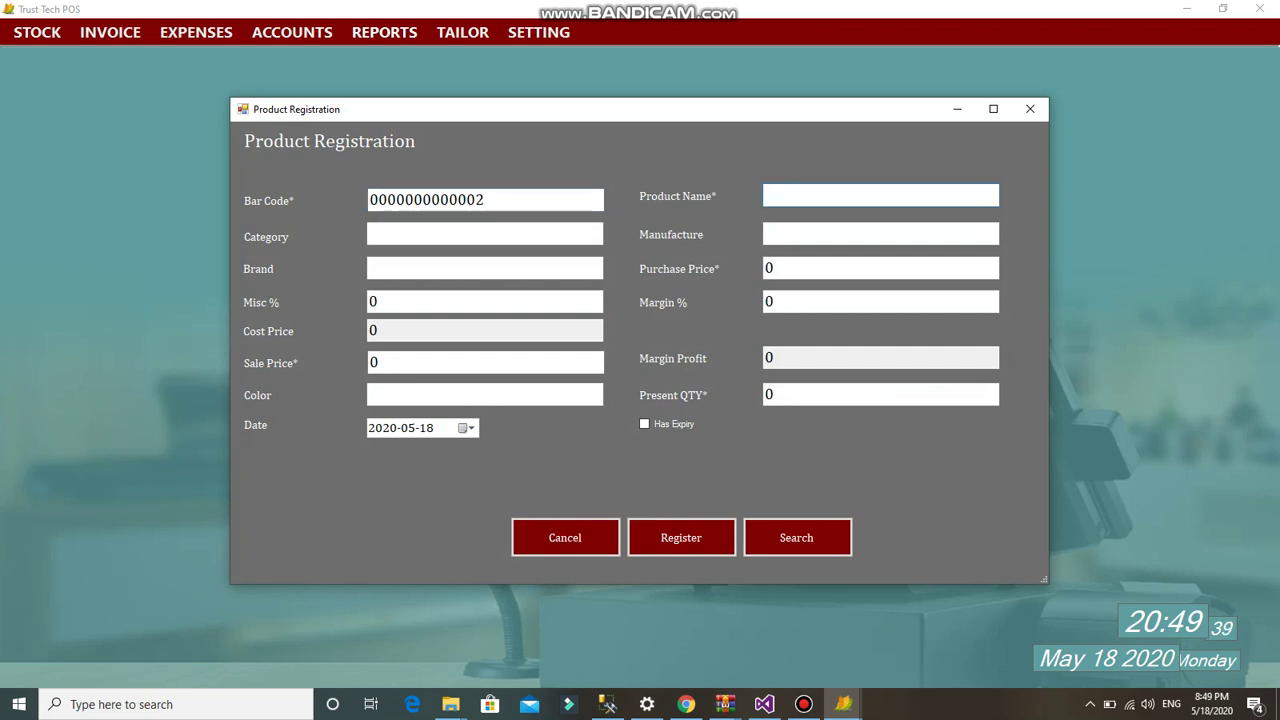
type("Black Coo")
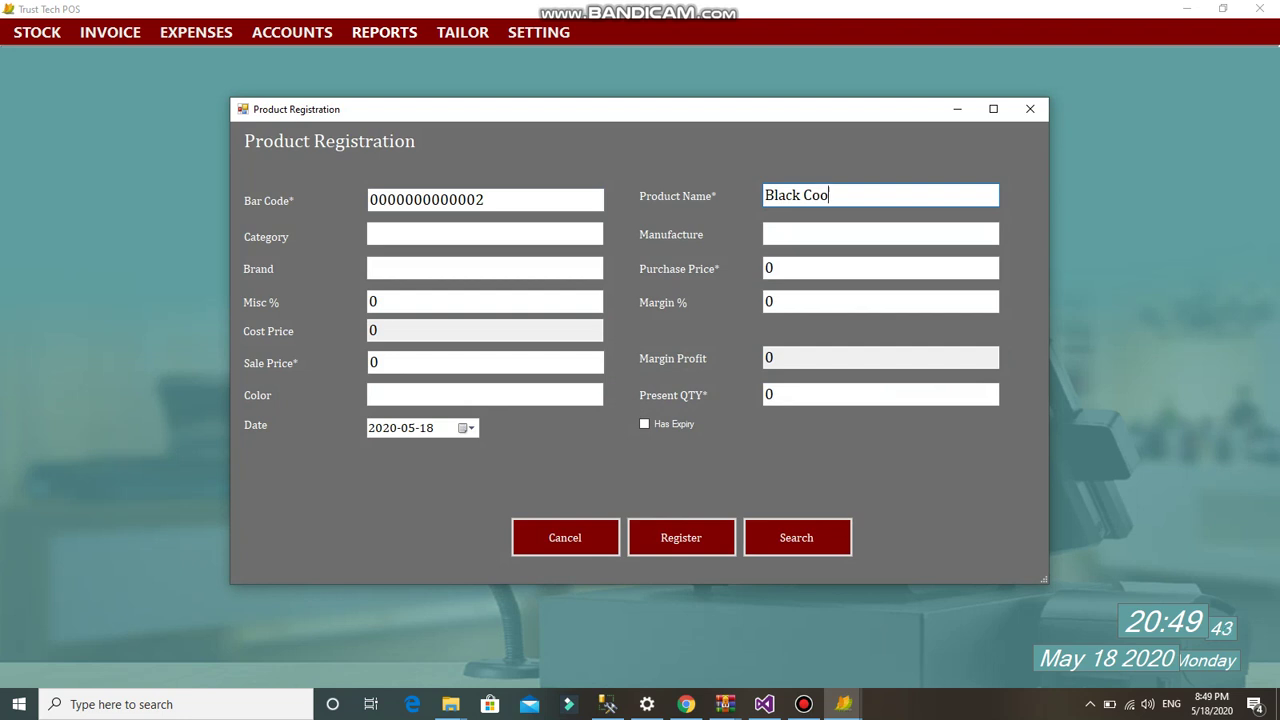
key("BackSpace")
type("tton")
left_click(485, 233)
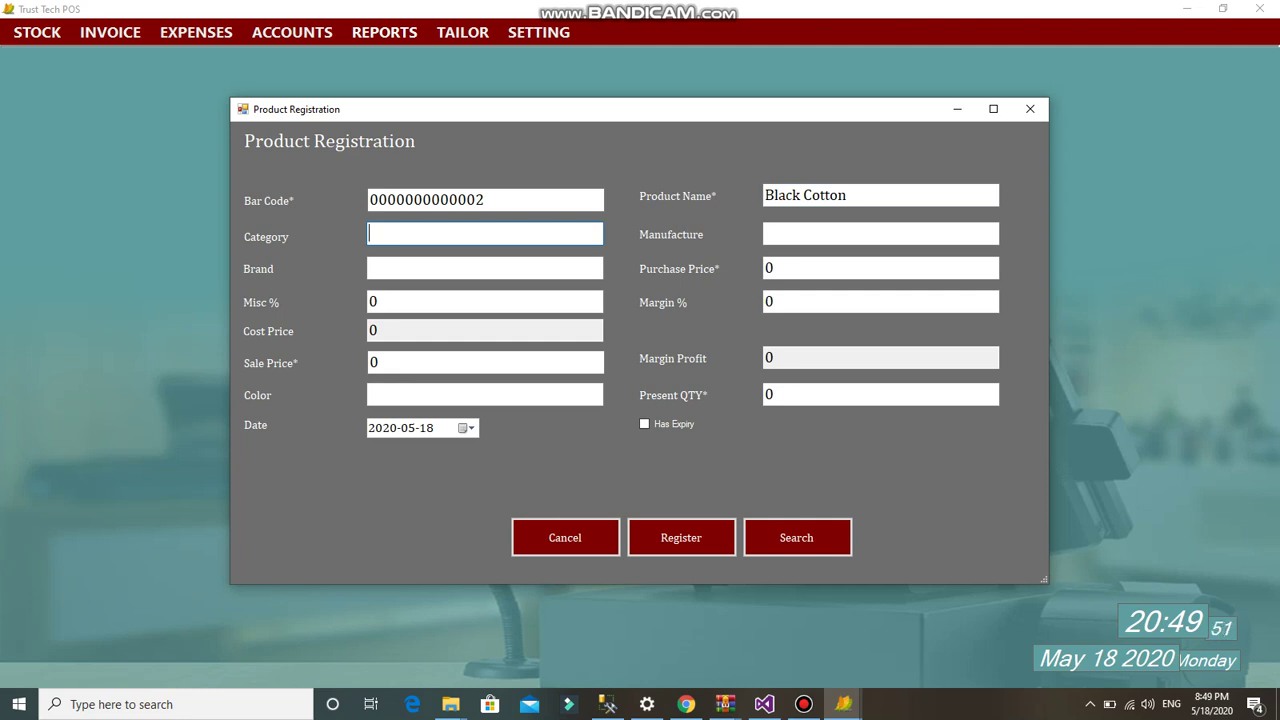
- Set the product's category to Gents, manufacturer to xyz and brand to Pasha
type("G")
key("Return")
key("Tab")
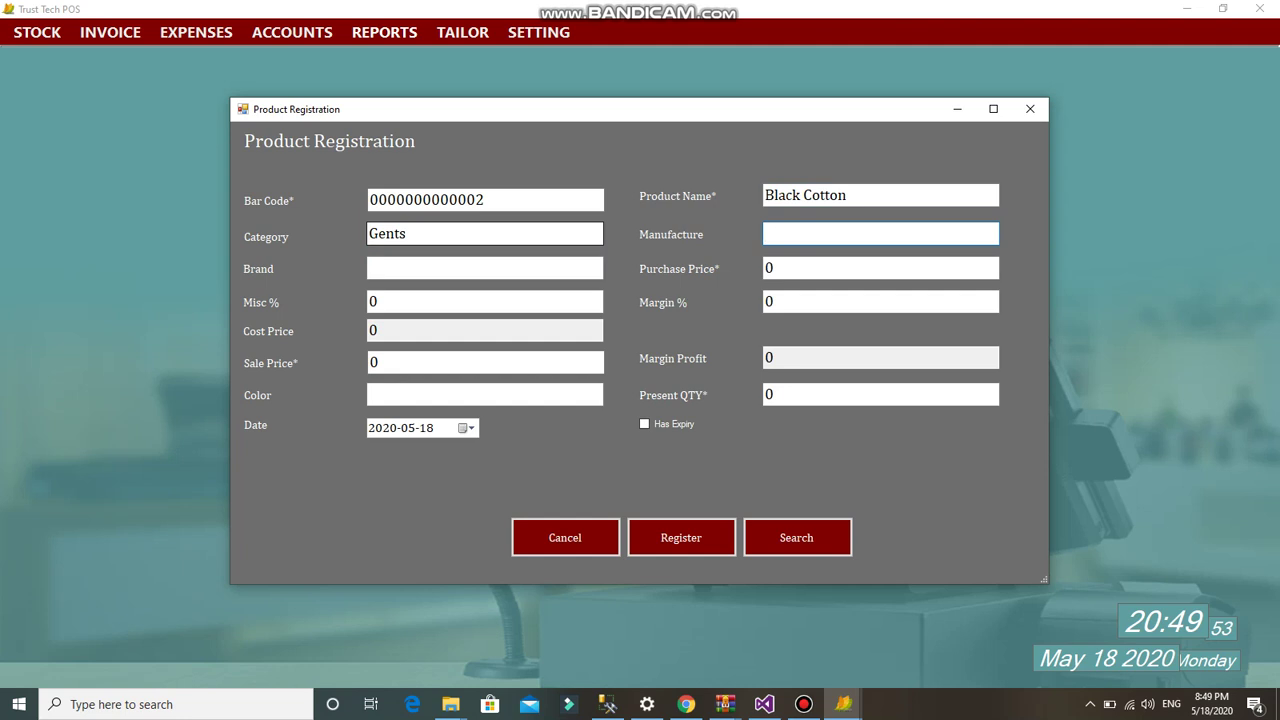
type("xyz")
key("Return")
key("Tab")
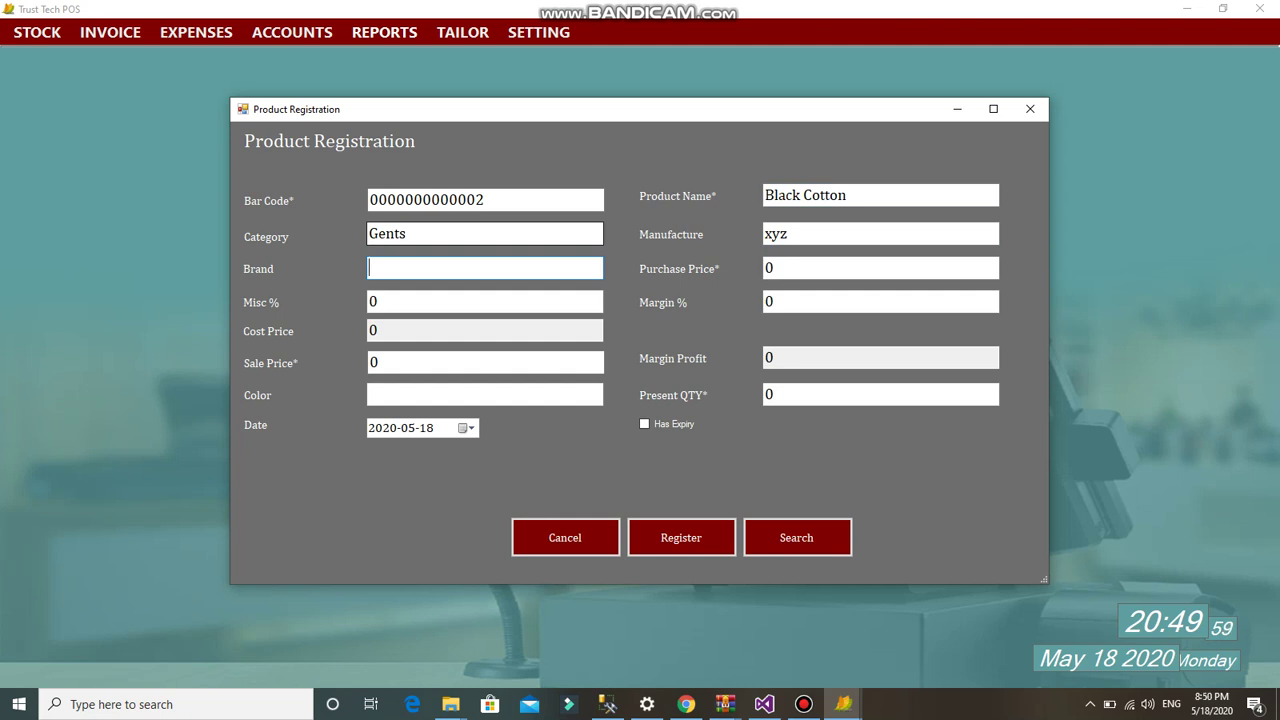
type("Pasha")
key("Tab")
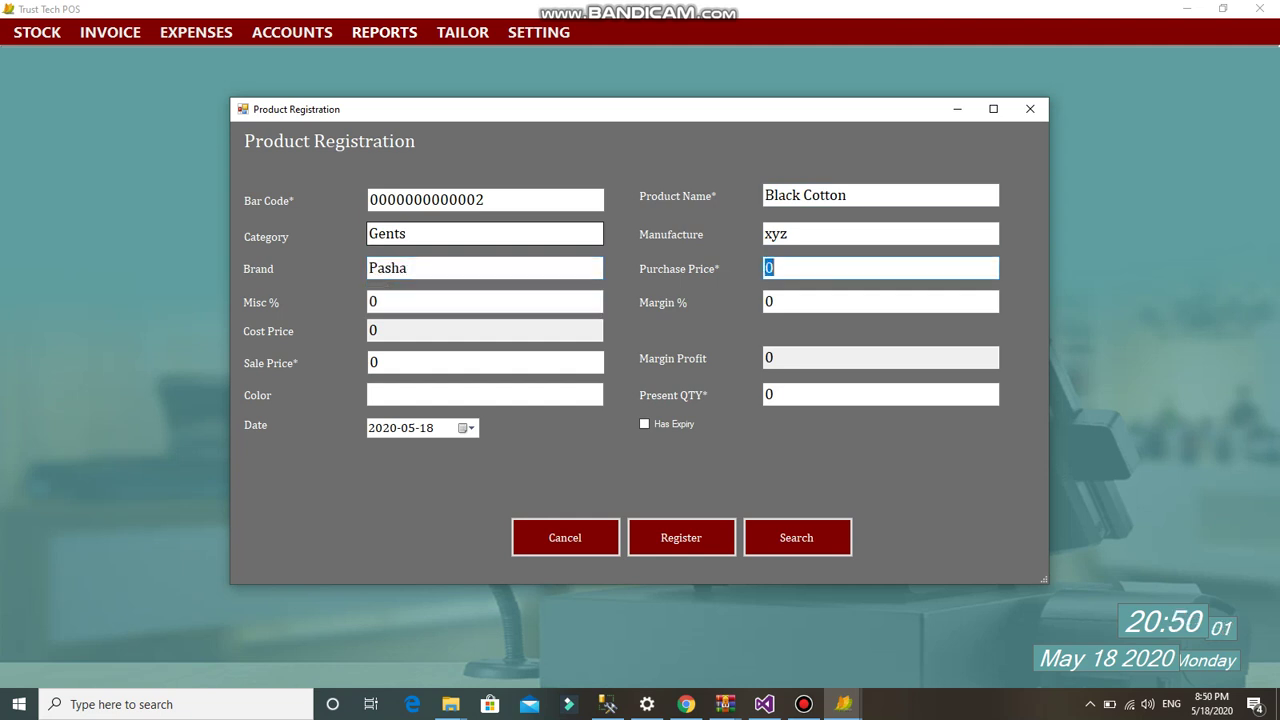
- Enter purchase price 1300, sale price 1800, colour Black, quantity 120, then register the product
type("1300")
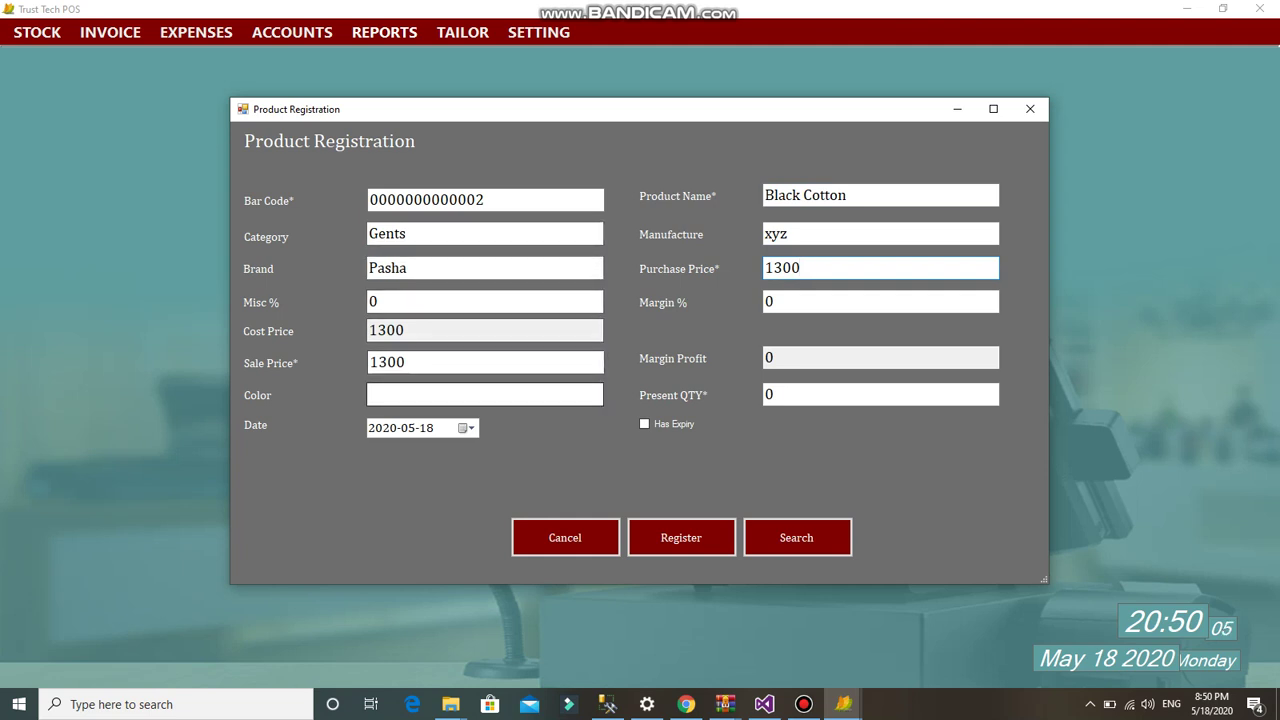
left_click(450, 362)
type("1800")
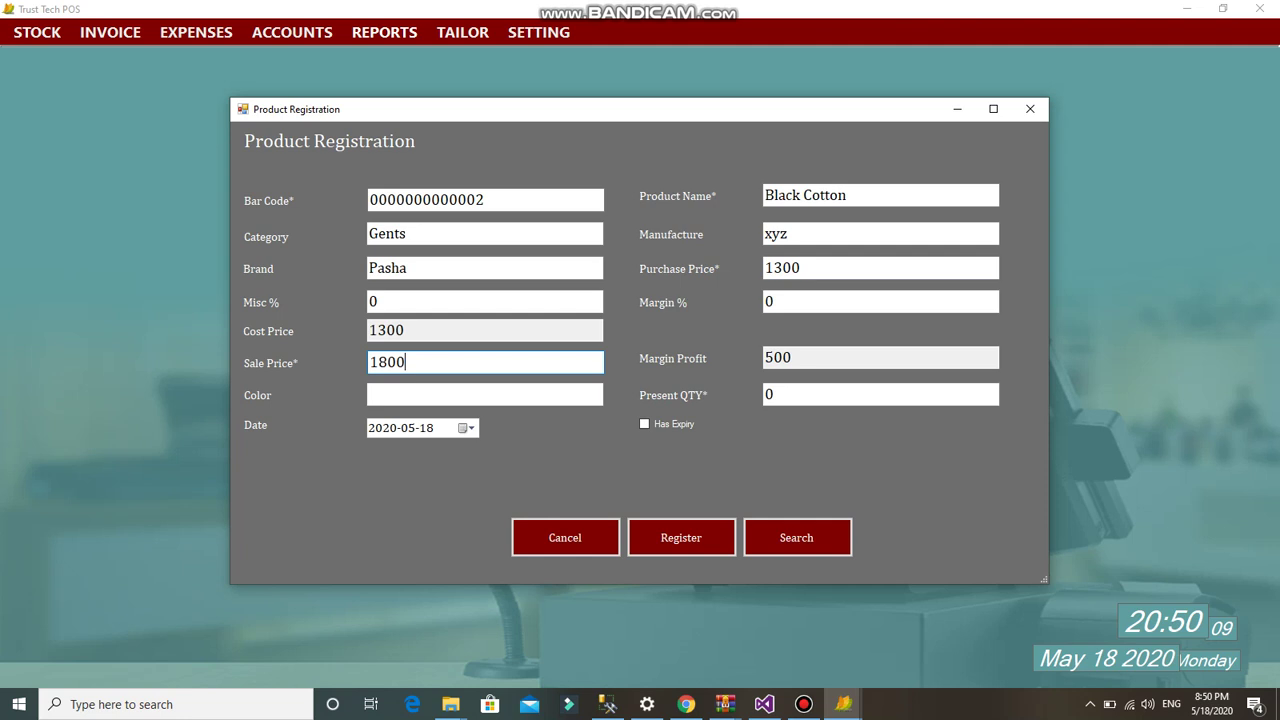
left_click(485, 395)
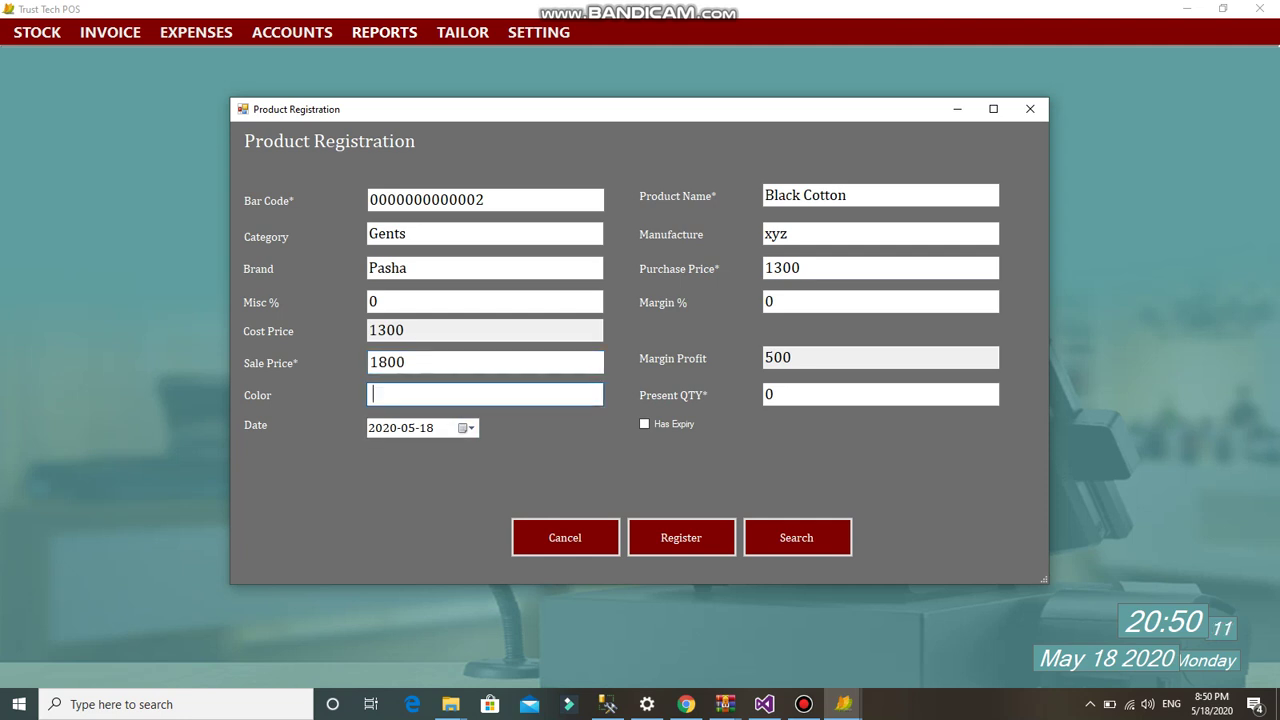
type("Black")
key("Tab")
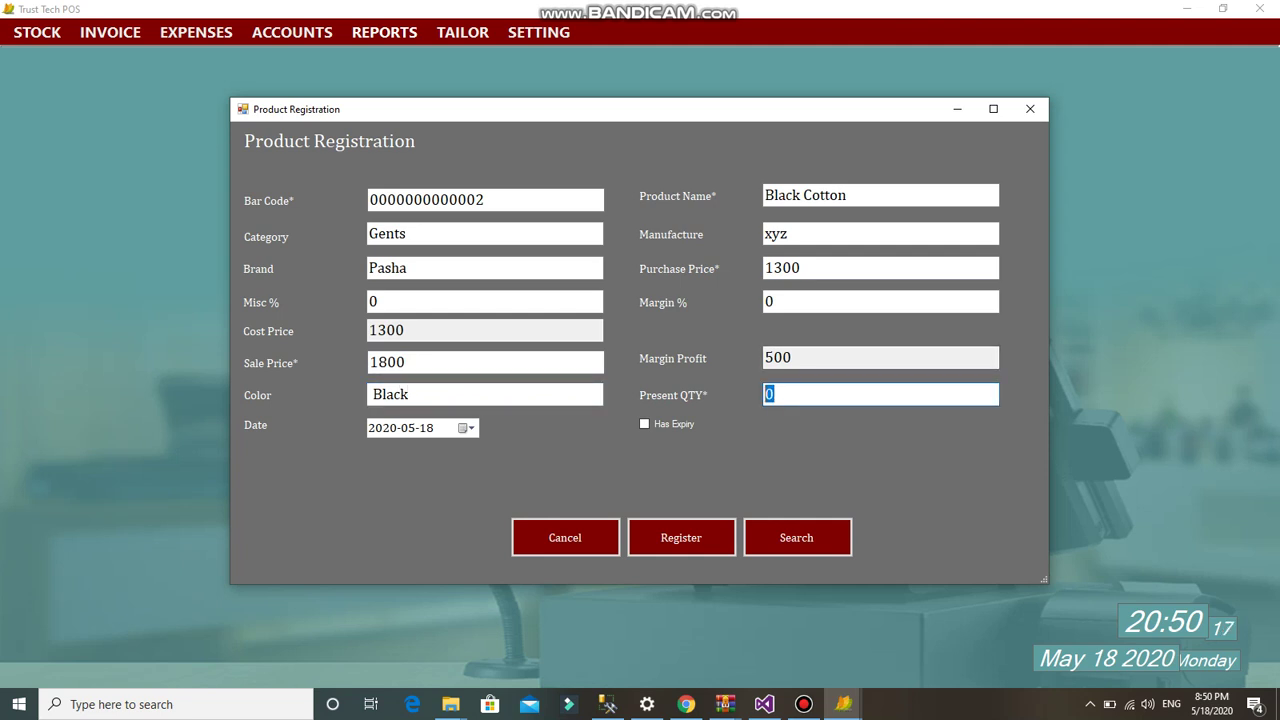
type("120")
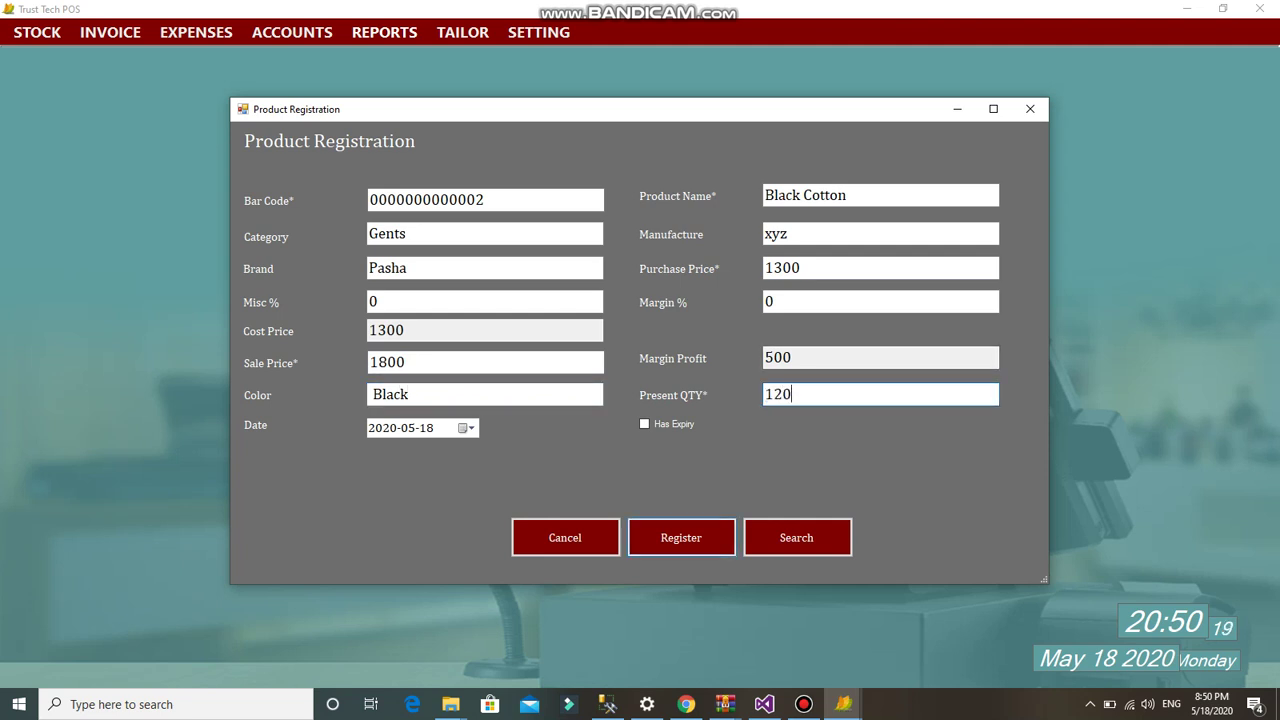
key("Return")
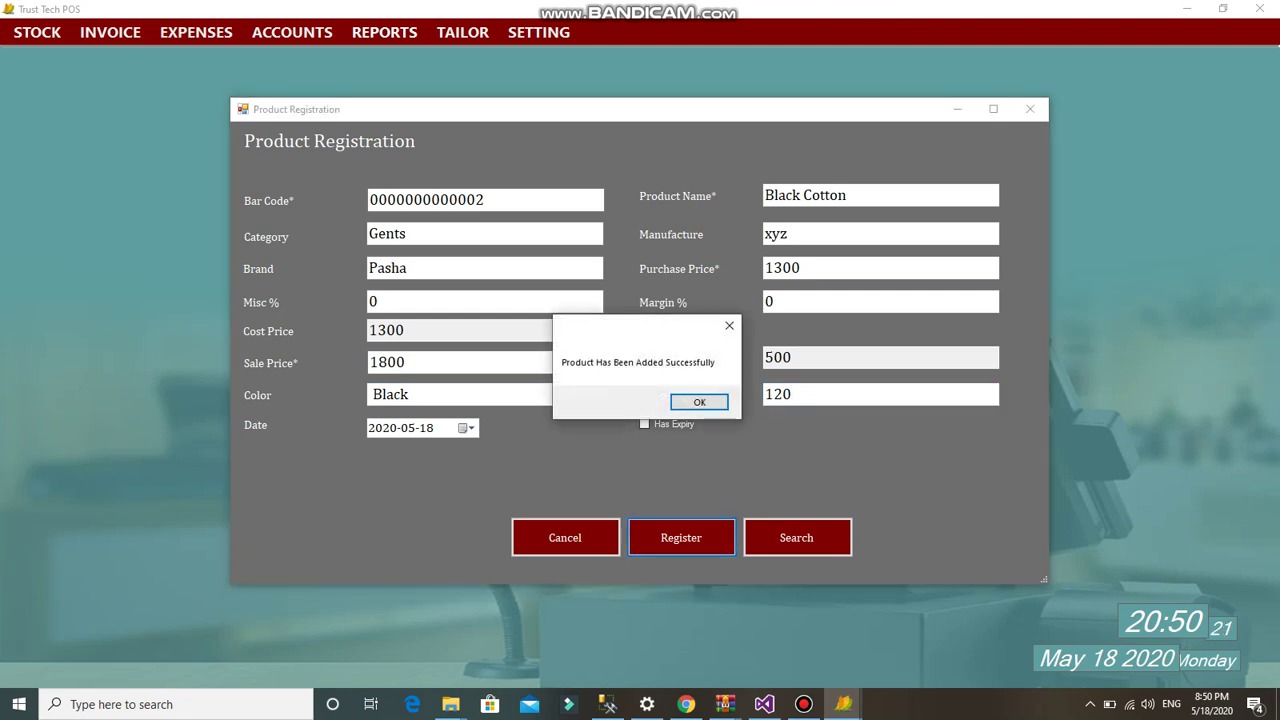
key("Return")
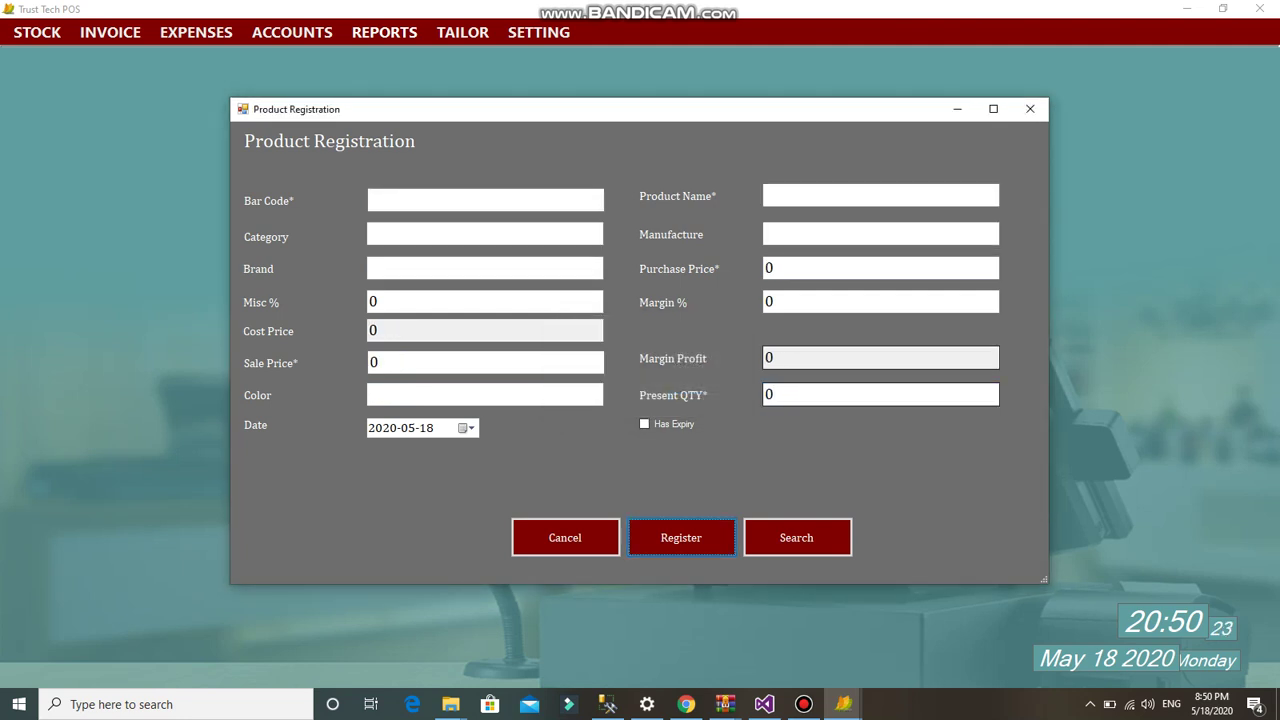
left_click(1030, 108)
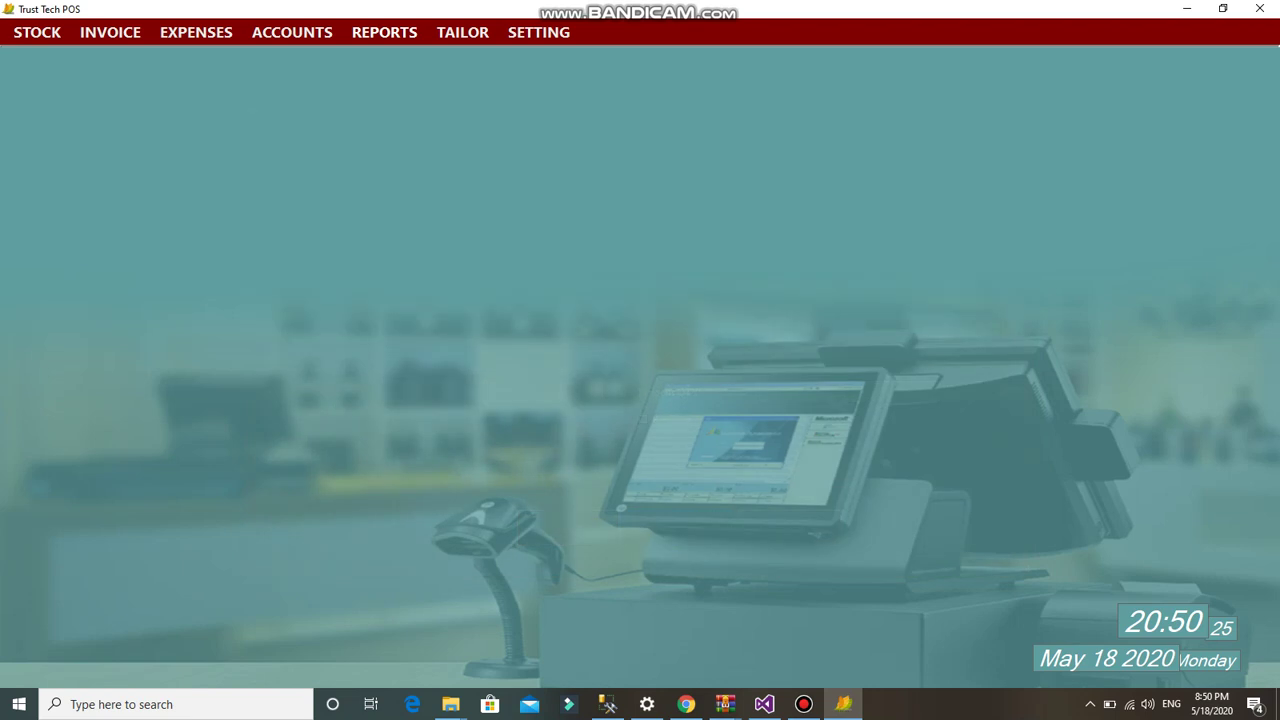
- Print a small barcode label for the Black Cotton product, then close the preview and product list
left_click(37, 32)
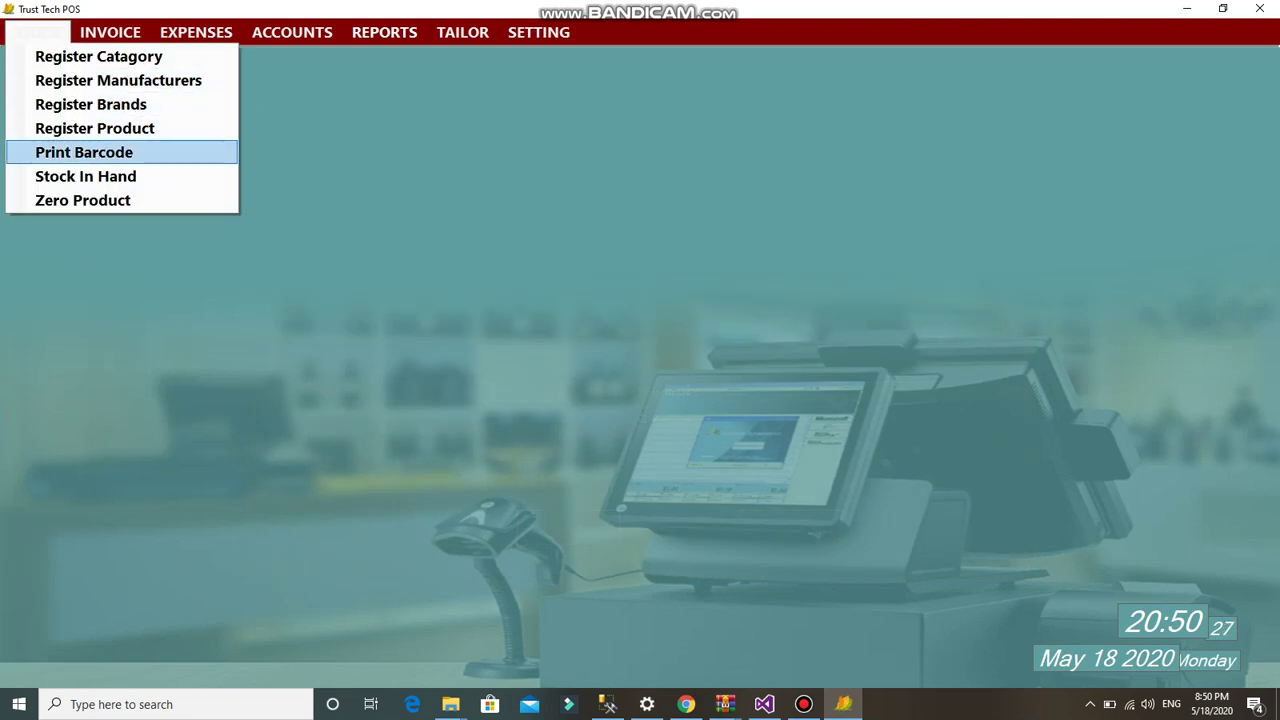
left_click(84, 152)
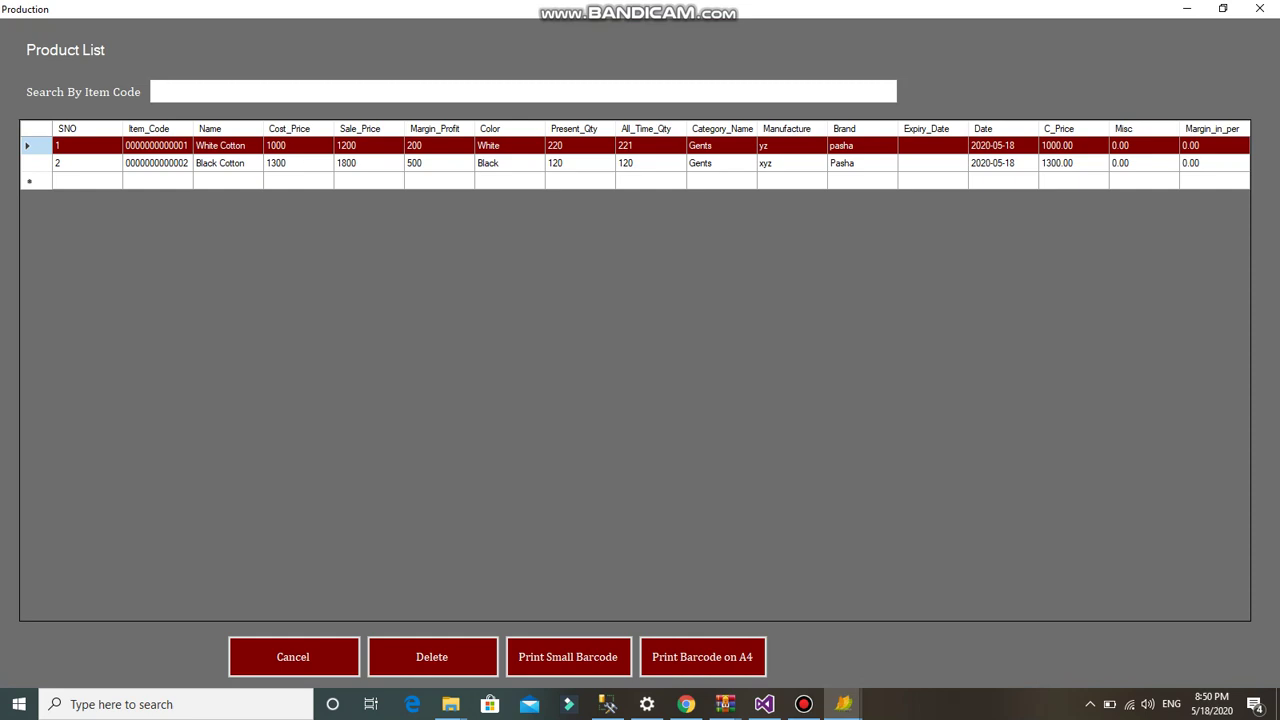
left_click(220, 163)
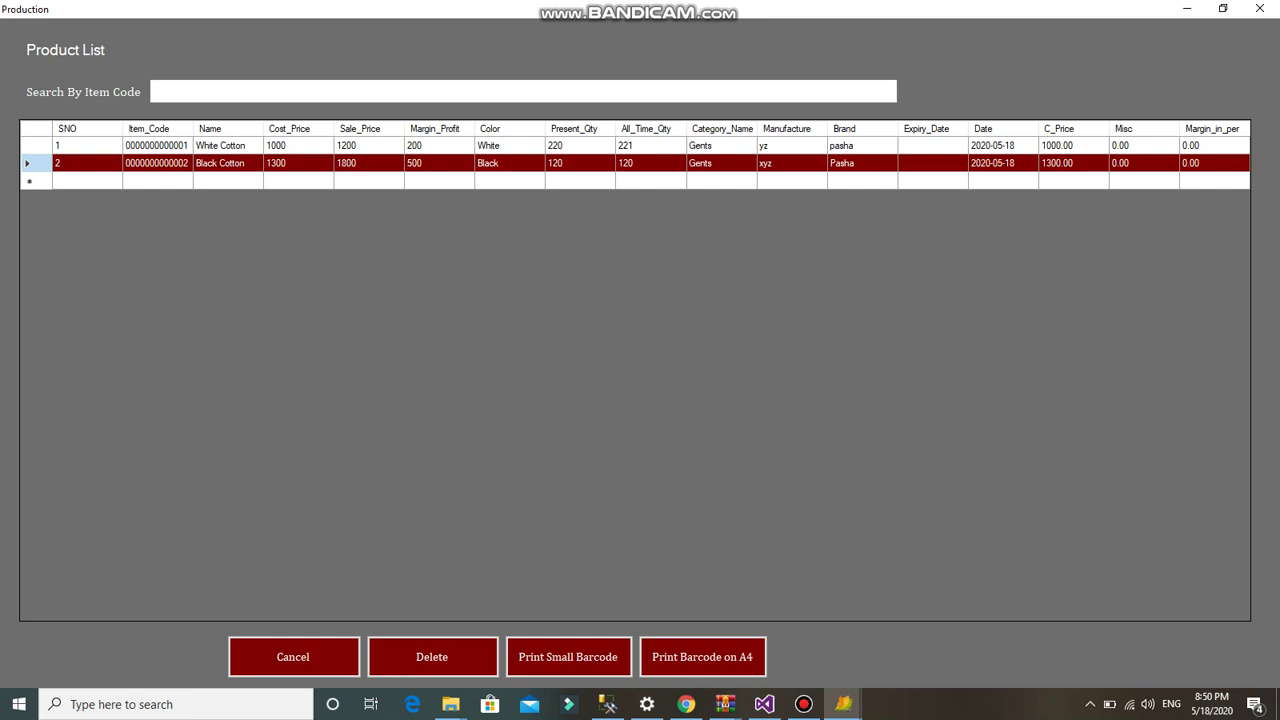
left_click(568, 657)
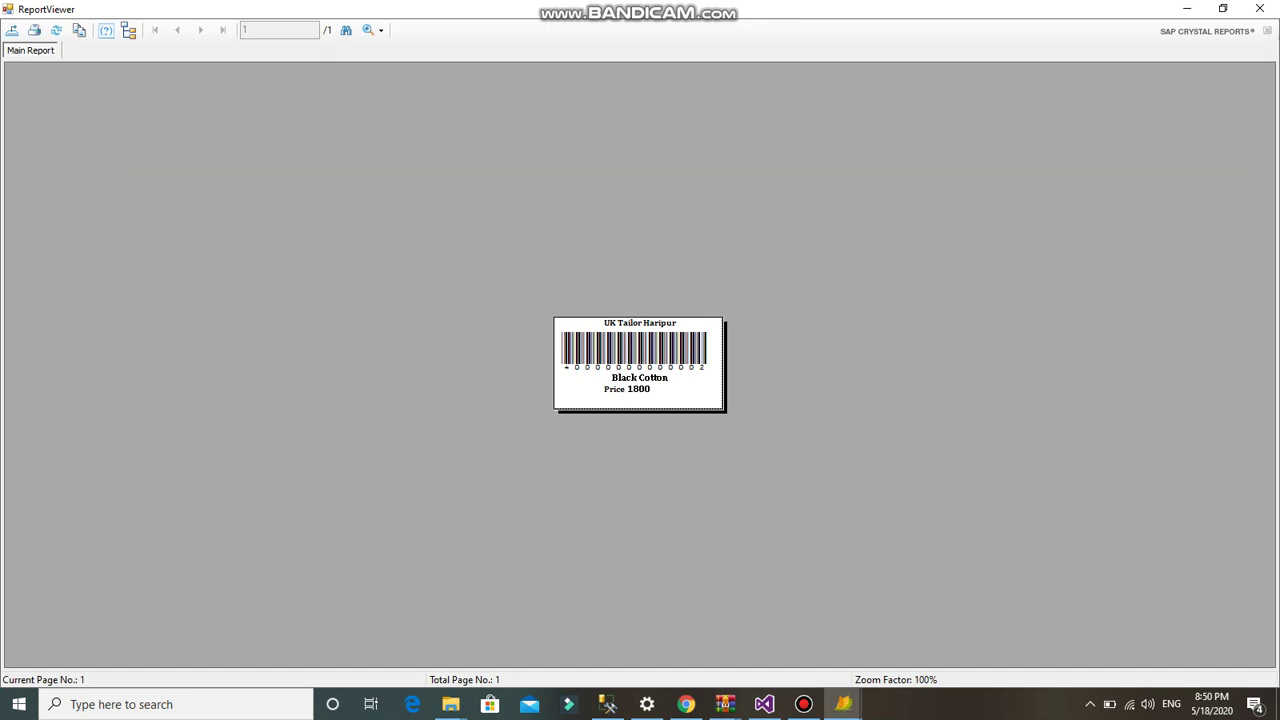
left_click(1259, 9)
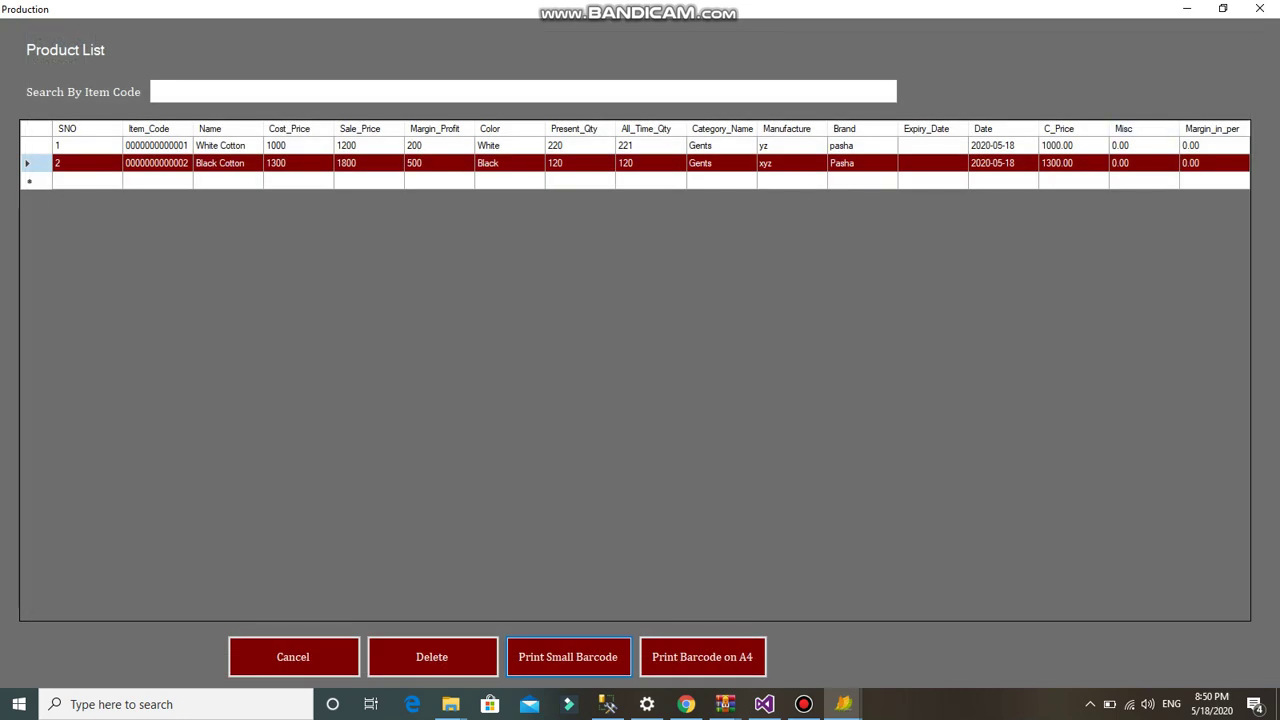
left_click(1259, 9)
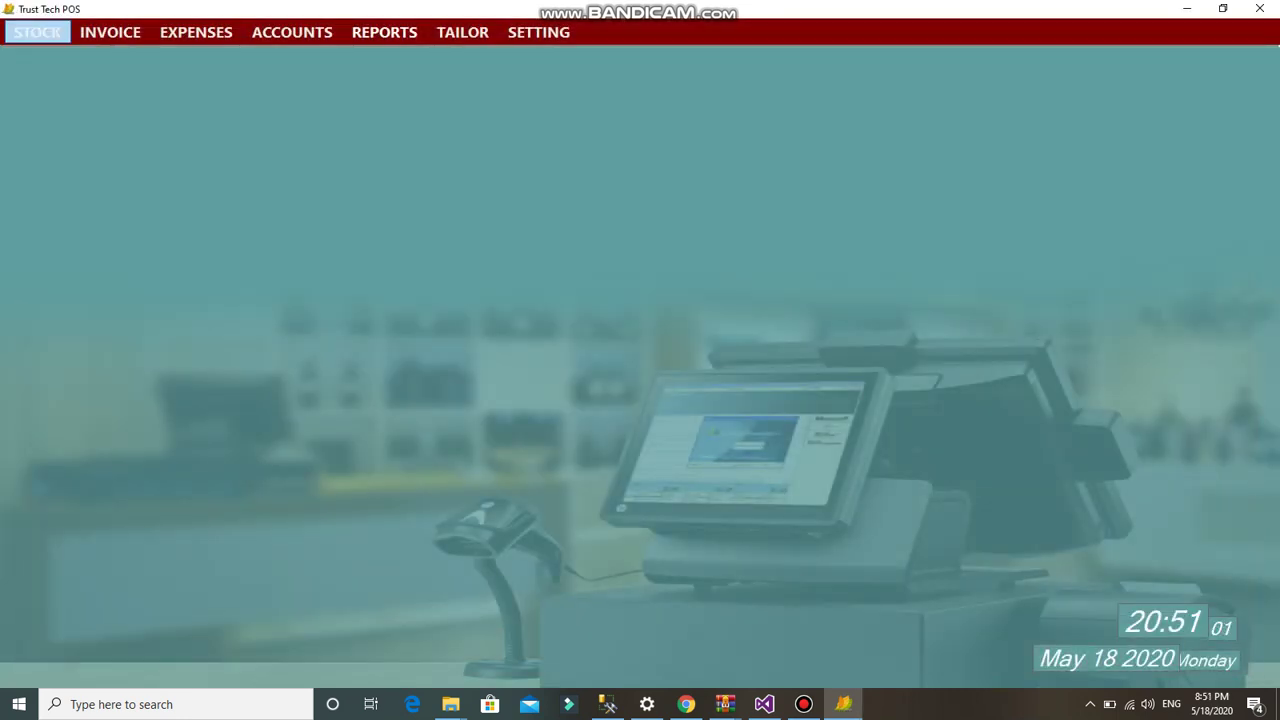
left_click(37, 32)
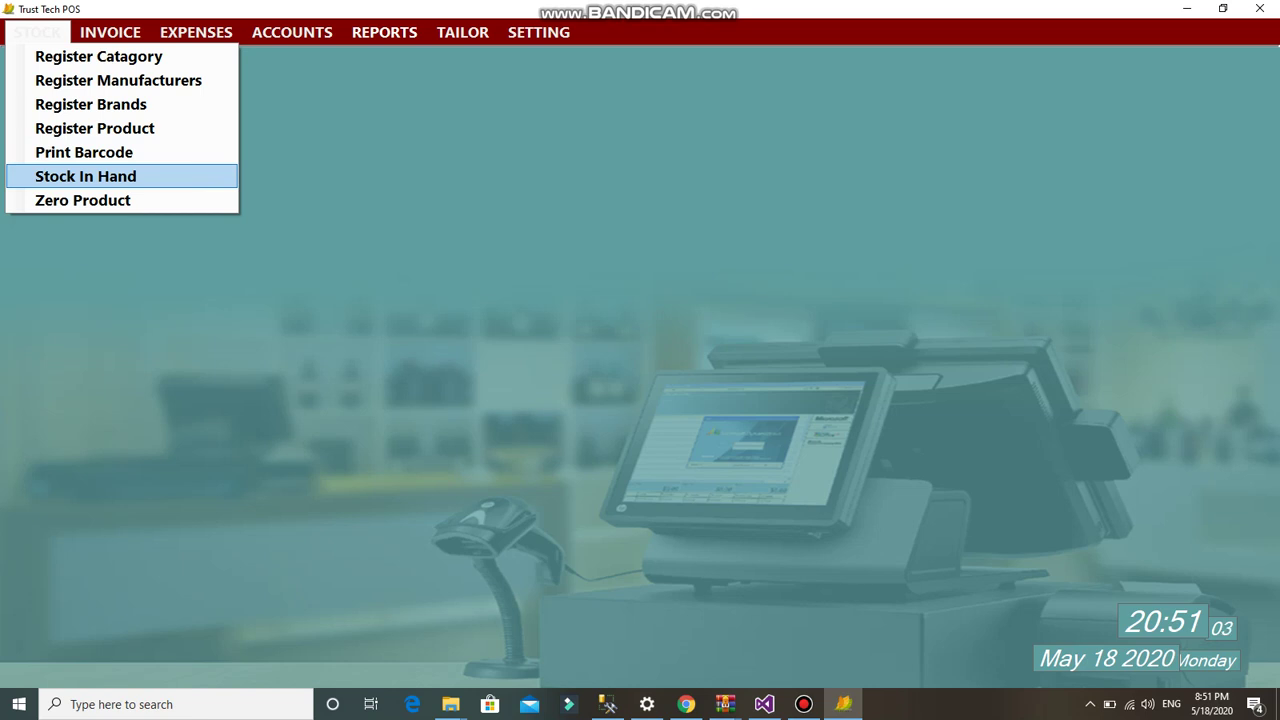
key("Return")
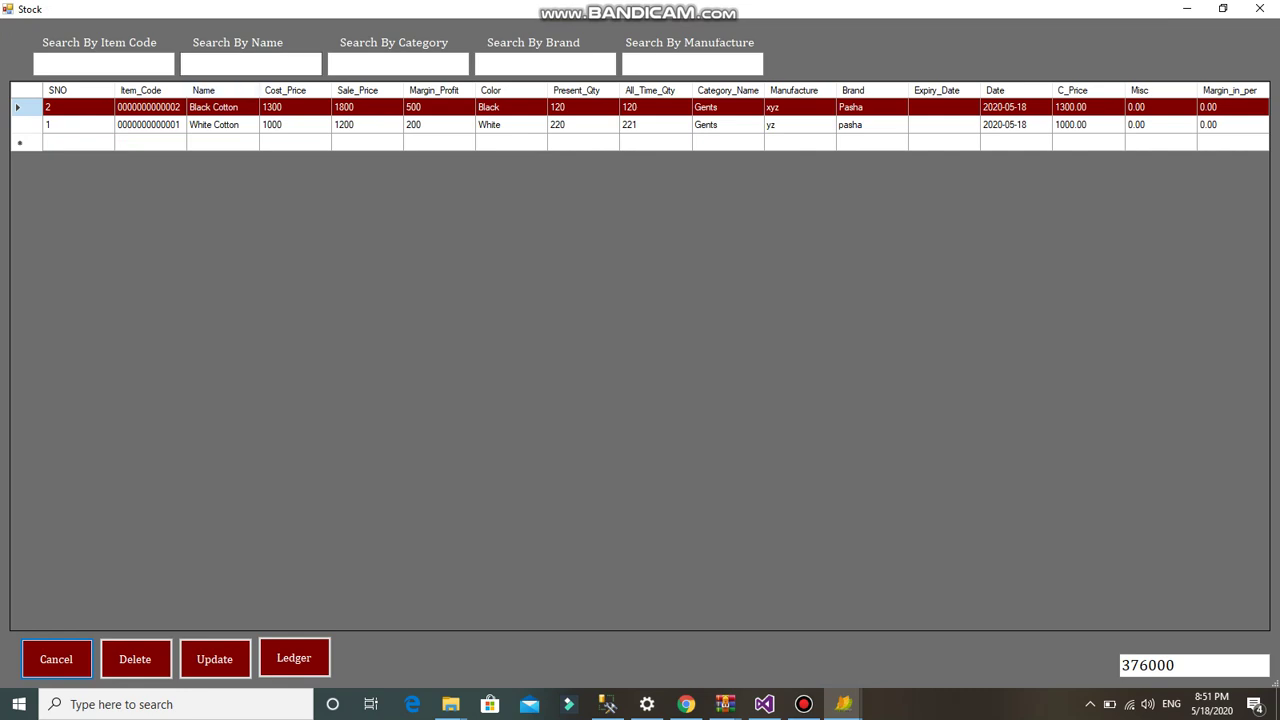
left_click(1259, 9)
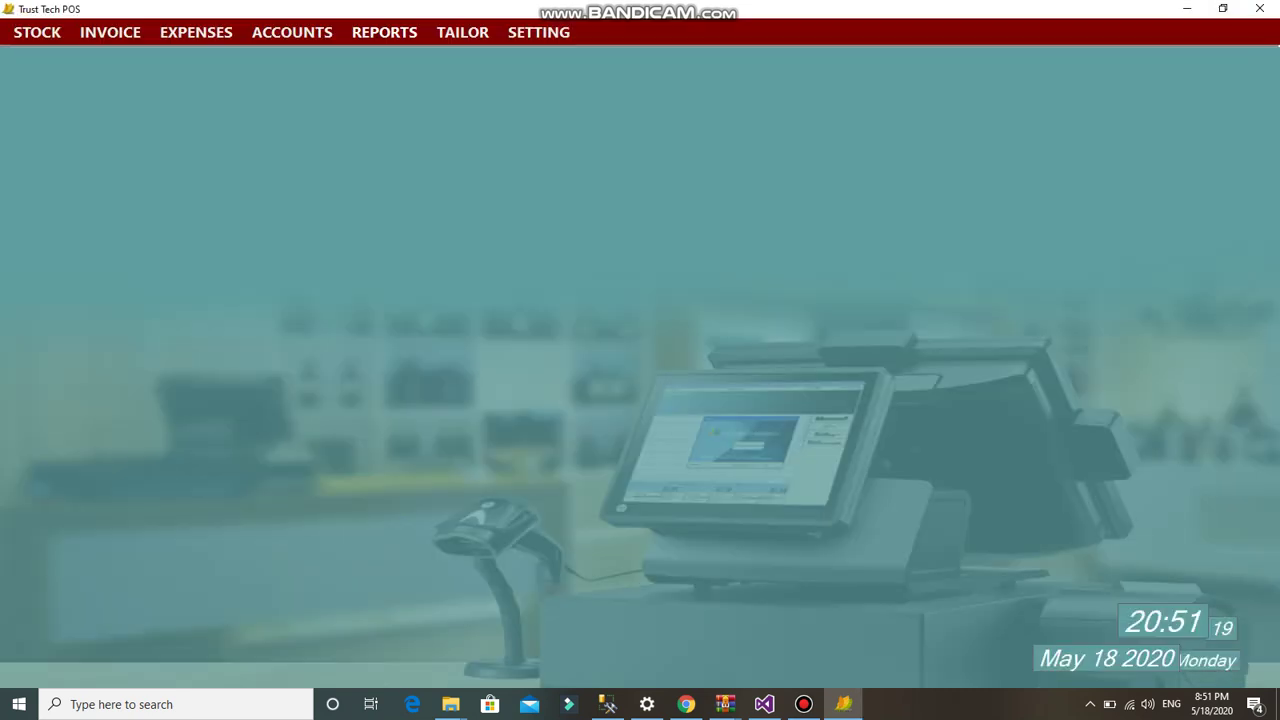
left_click(37, 32)
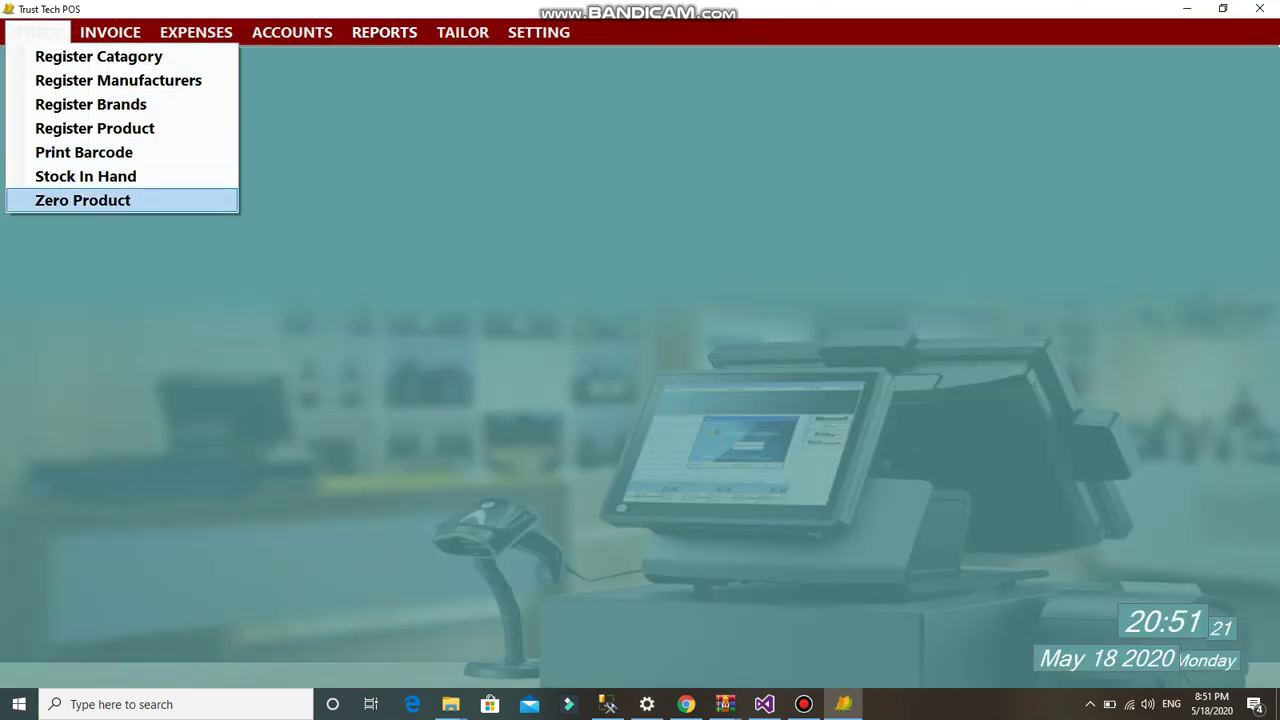
left_click(70, 200)
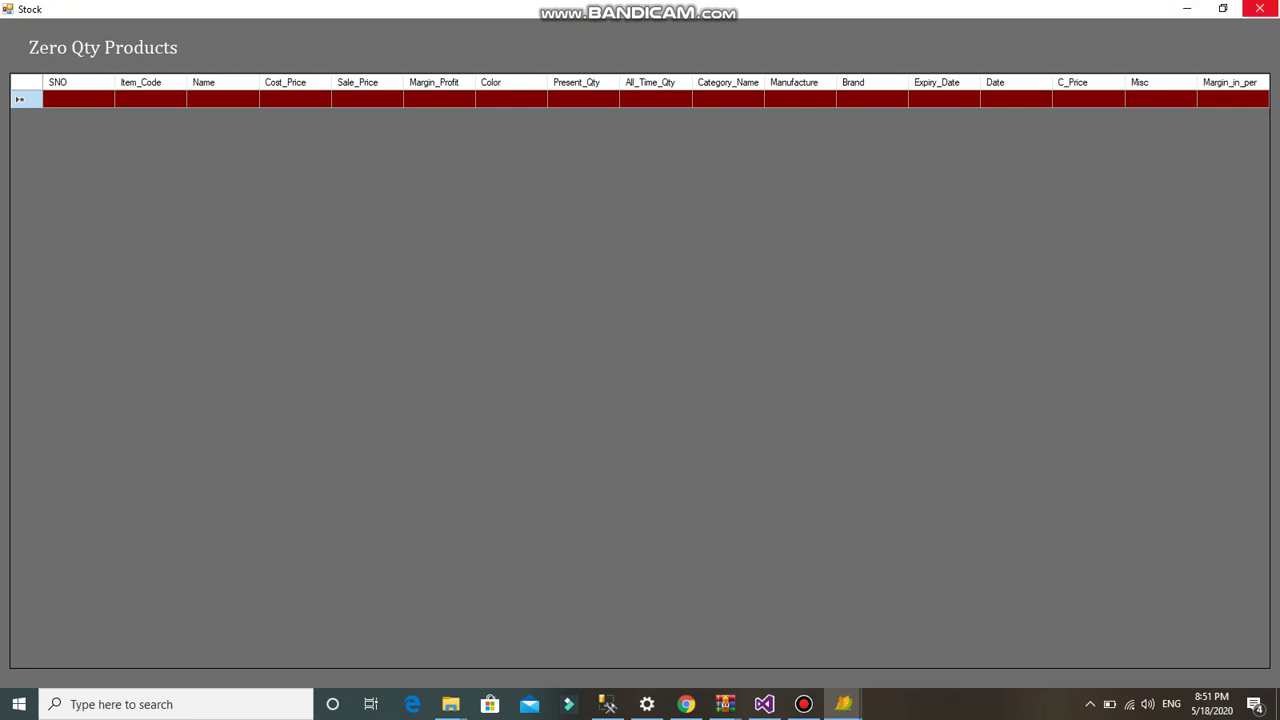
left_click(1260, 9)
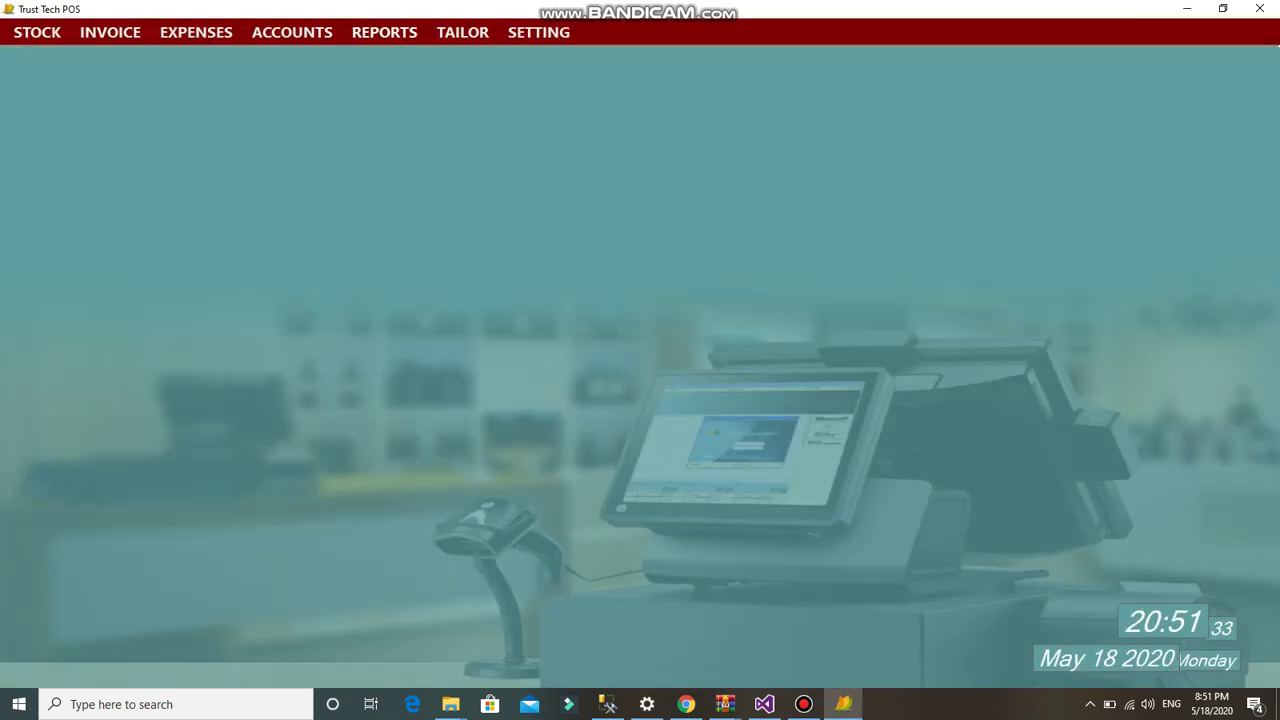
- Open a new purchase invoice and dismiss the supplier registration form unused
left_click(110, 32)
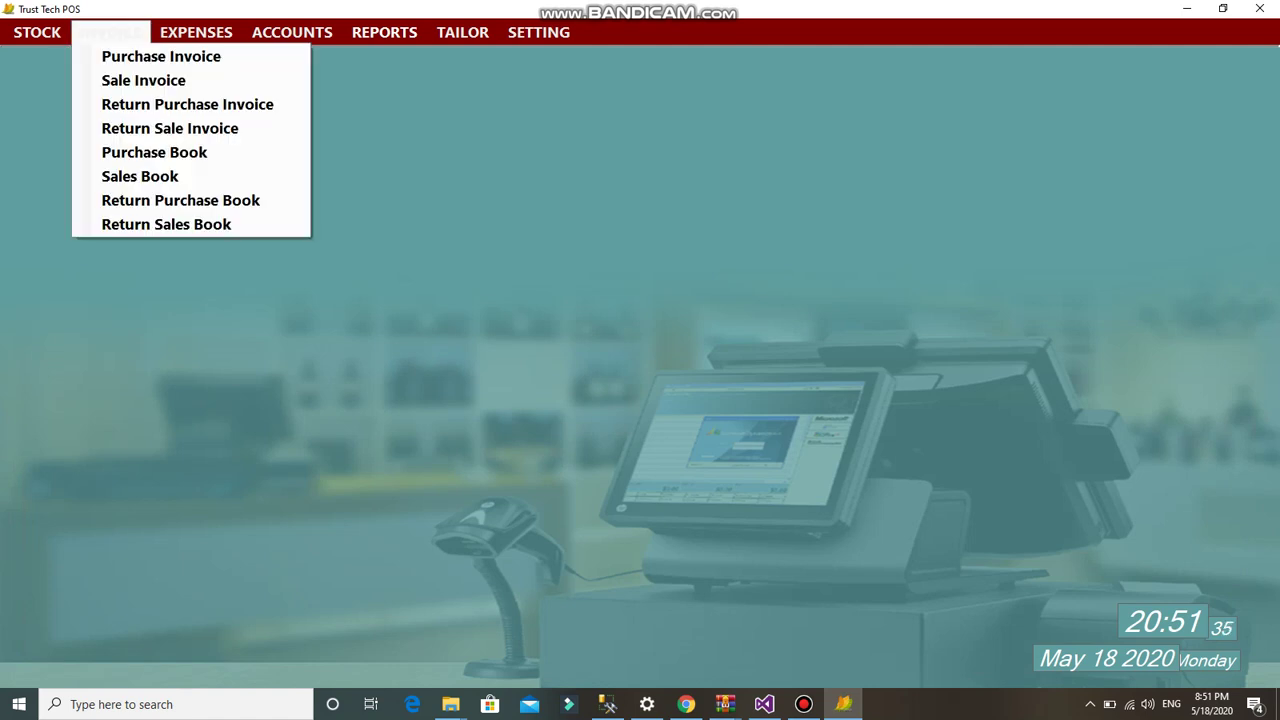
left_click(160, 56)
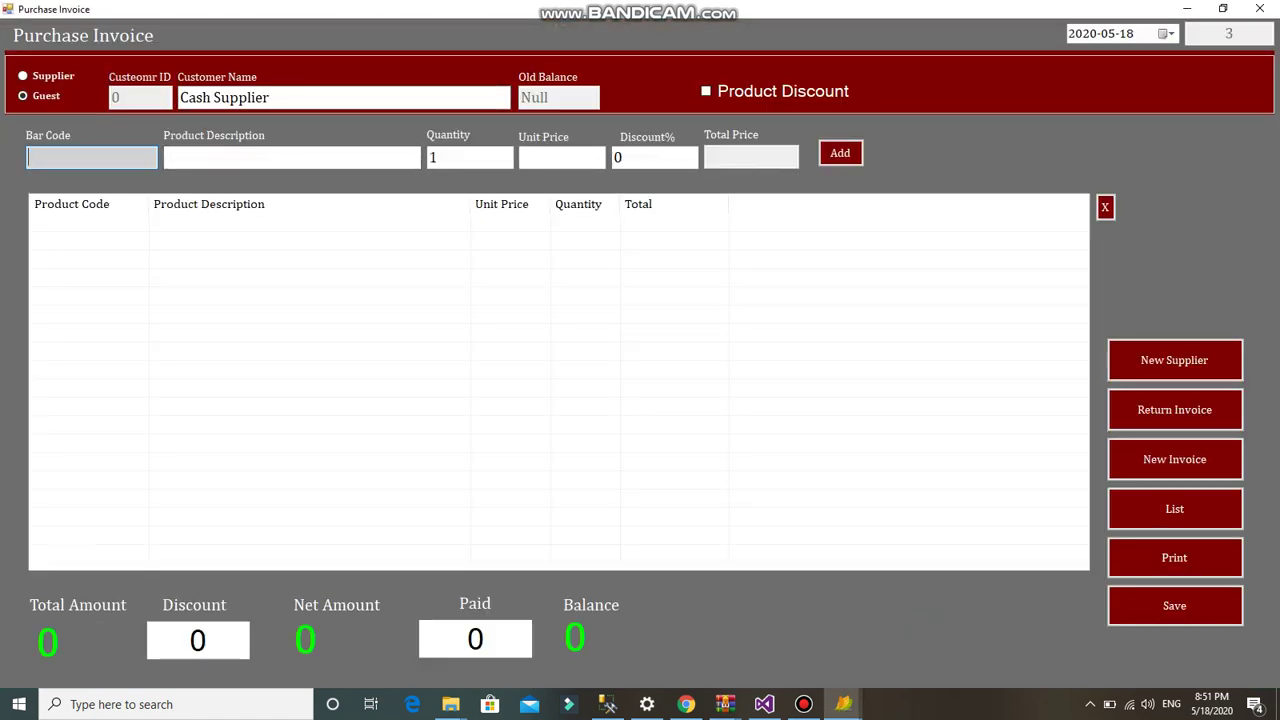
left_click(803, 704)
left_click(803, 704)
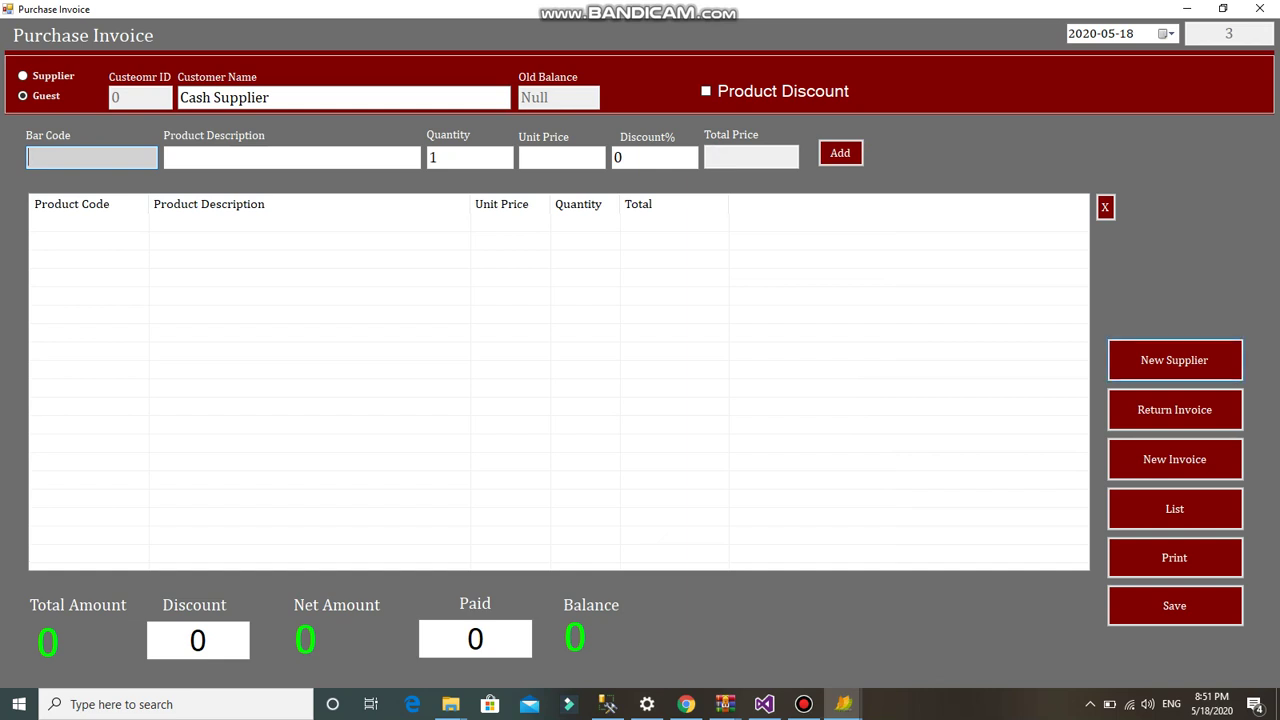
left_click(1174, 360)
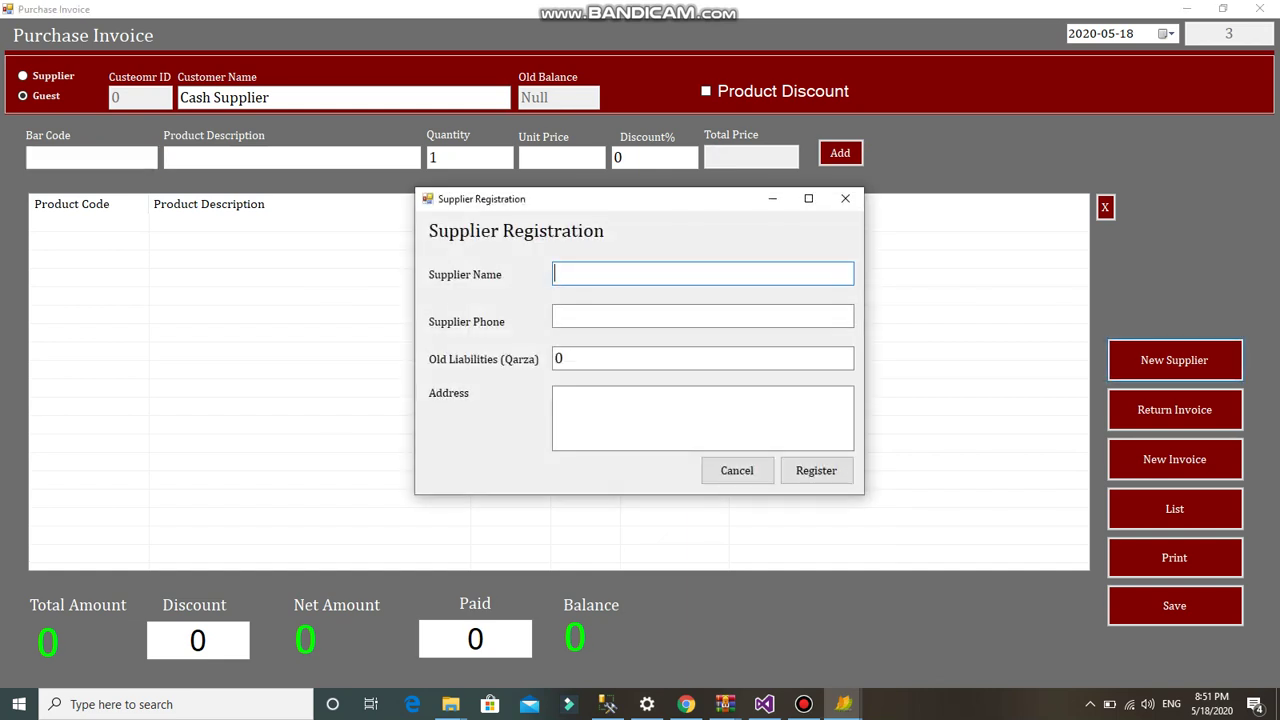
left_click(845, 198)
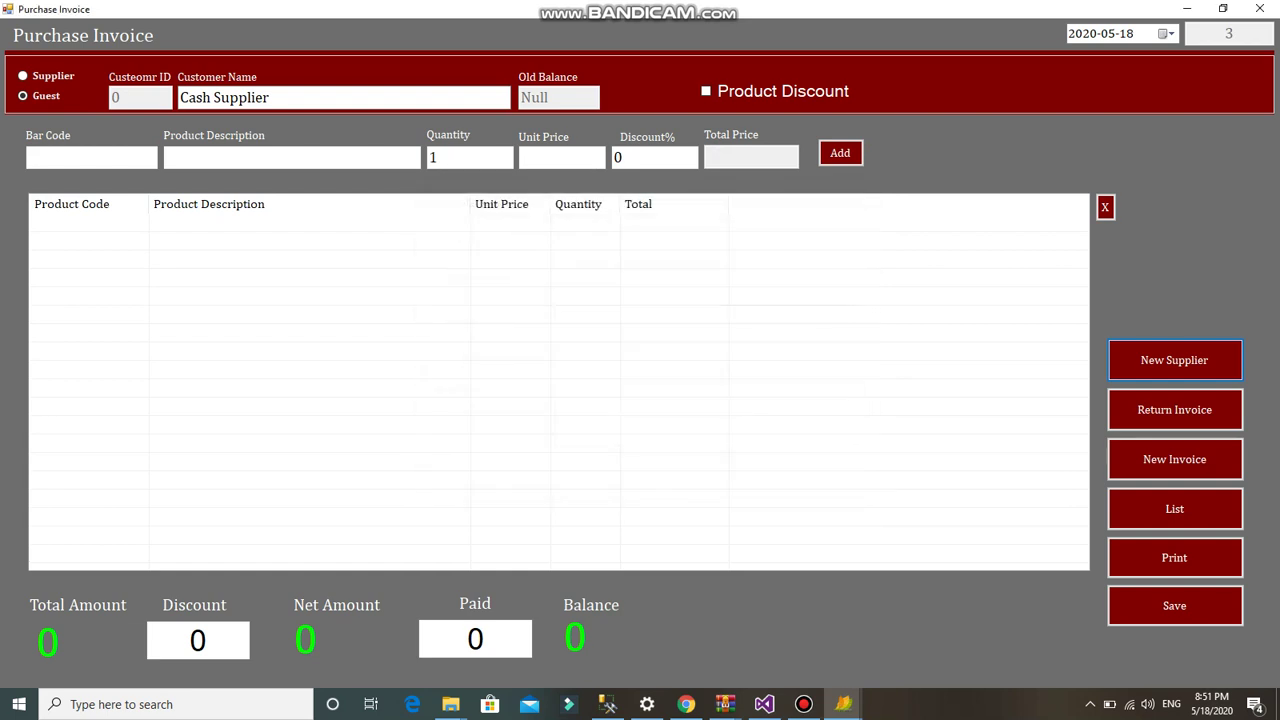
type("0")
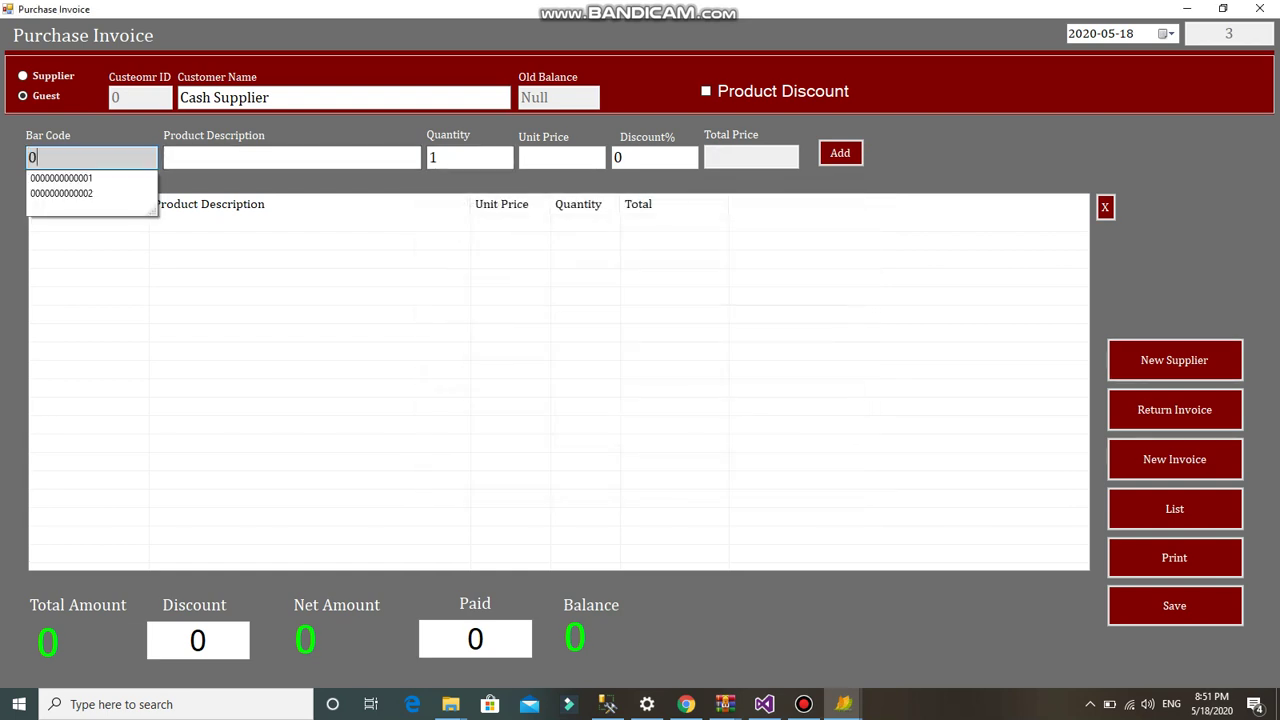
key("Down")
key("Down")
key("Return")
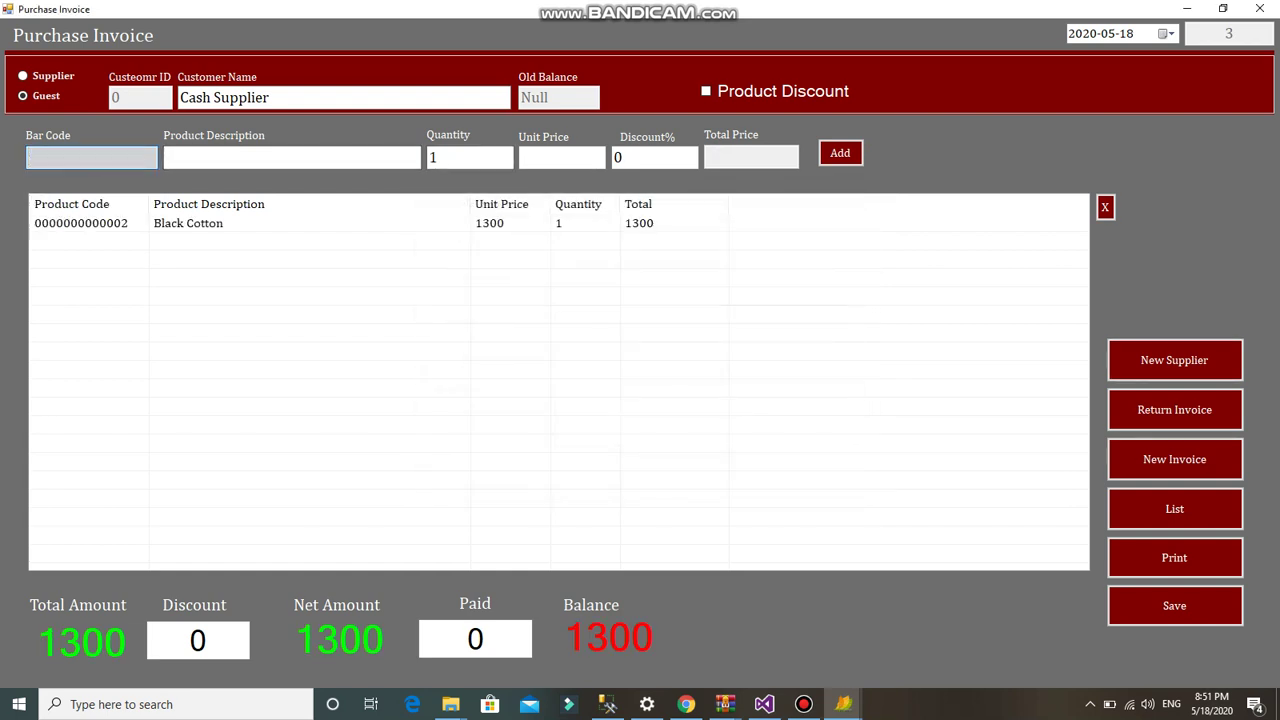
double_click(578, 223)
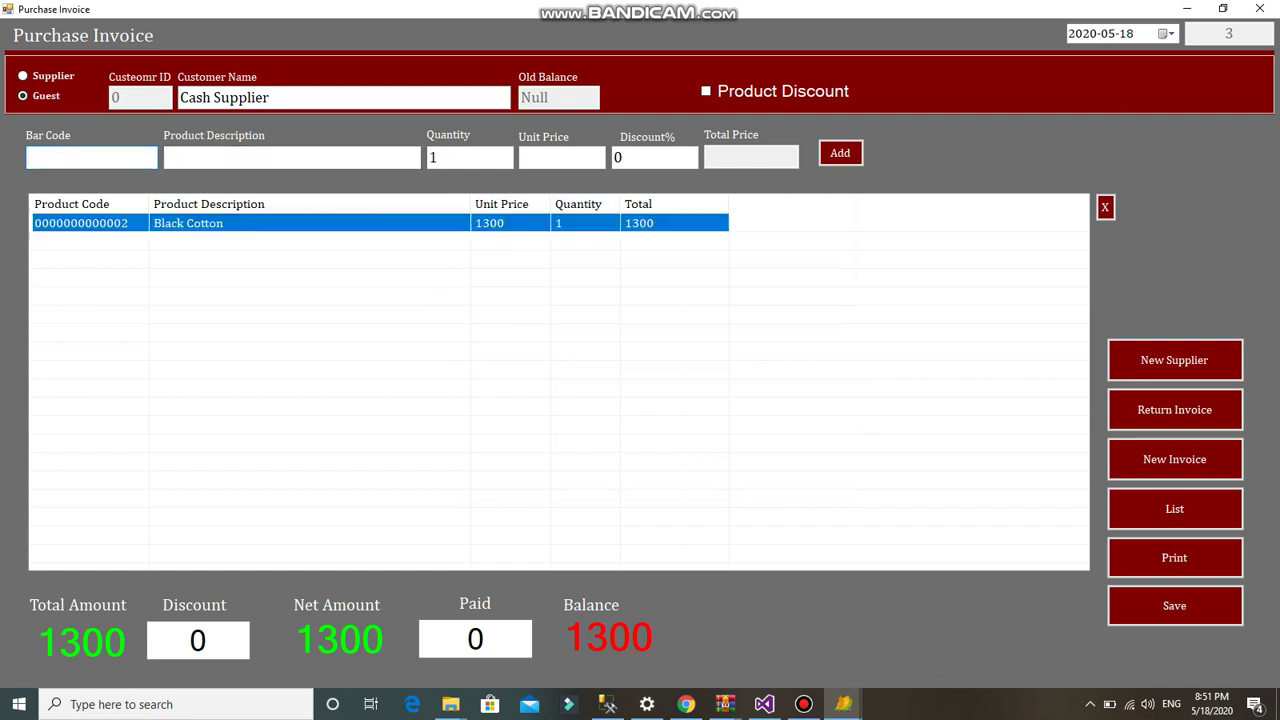
left_click(470, 157)
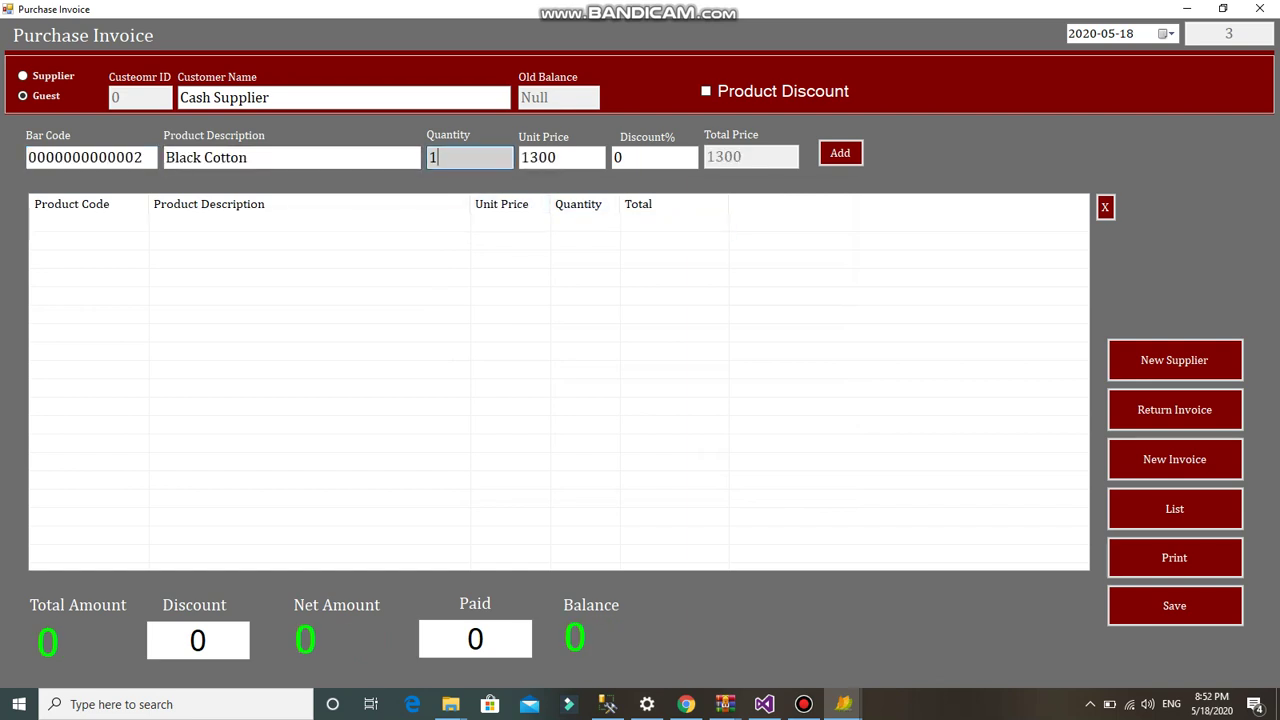
type("00")
key("Tab")
key("Return")
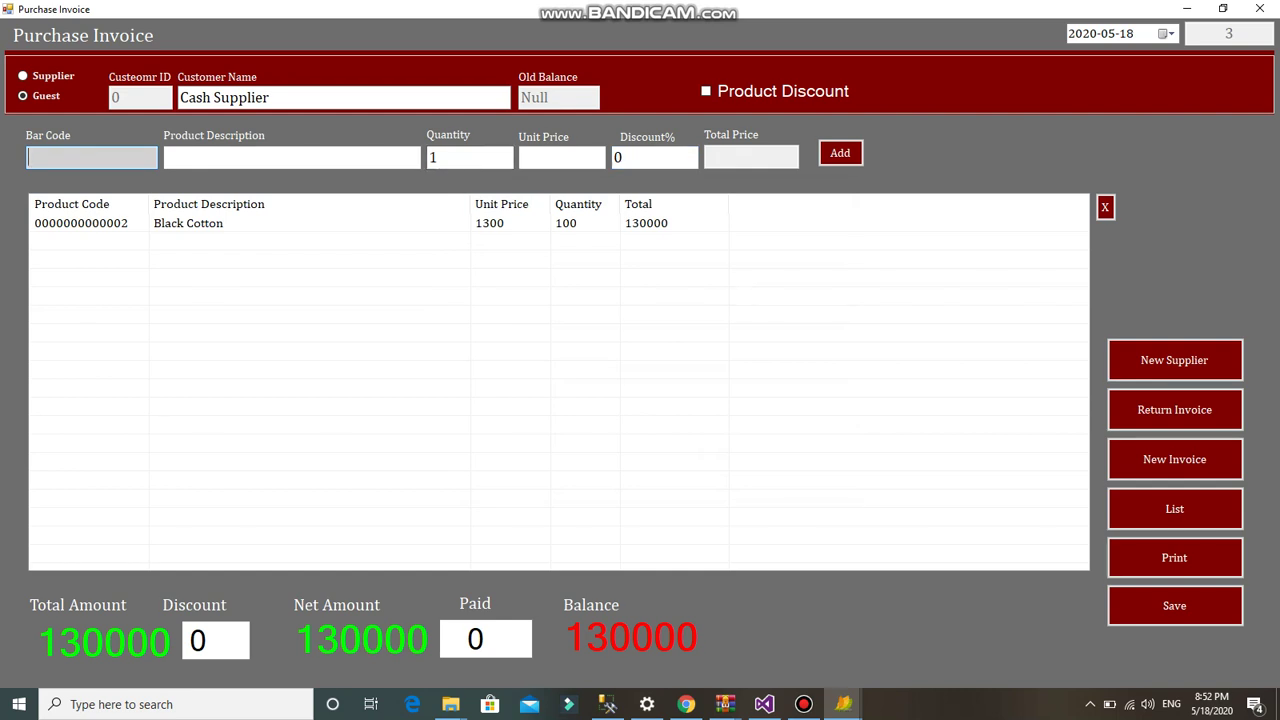
left_click(1174, 605)
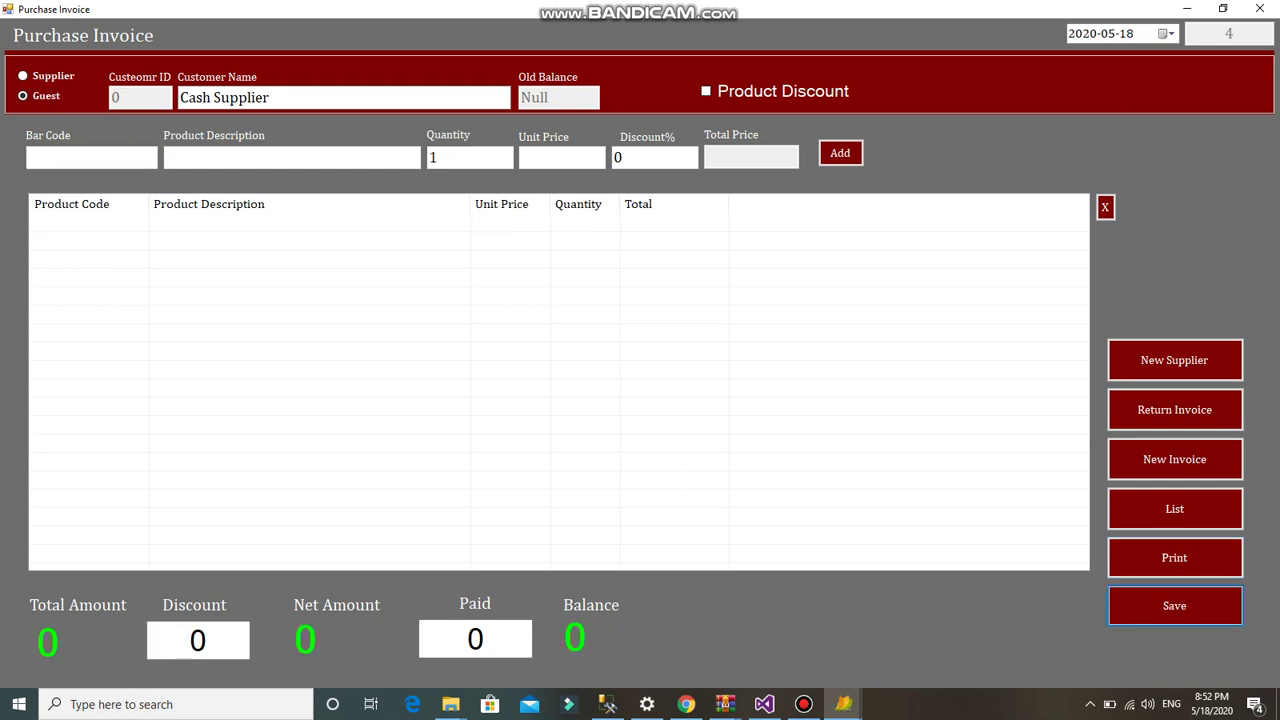
left_click(1260, 8)
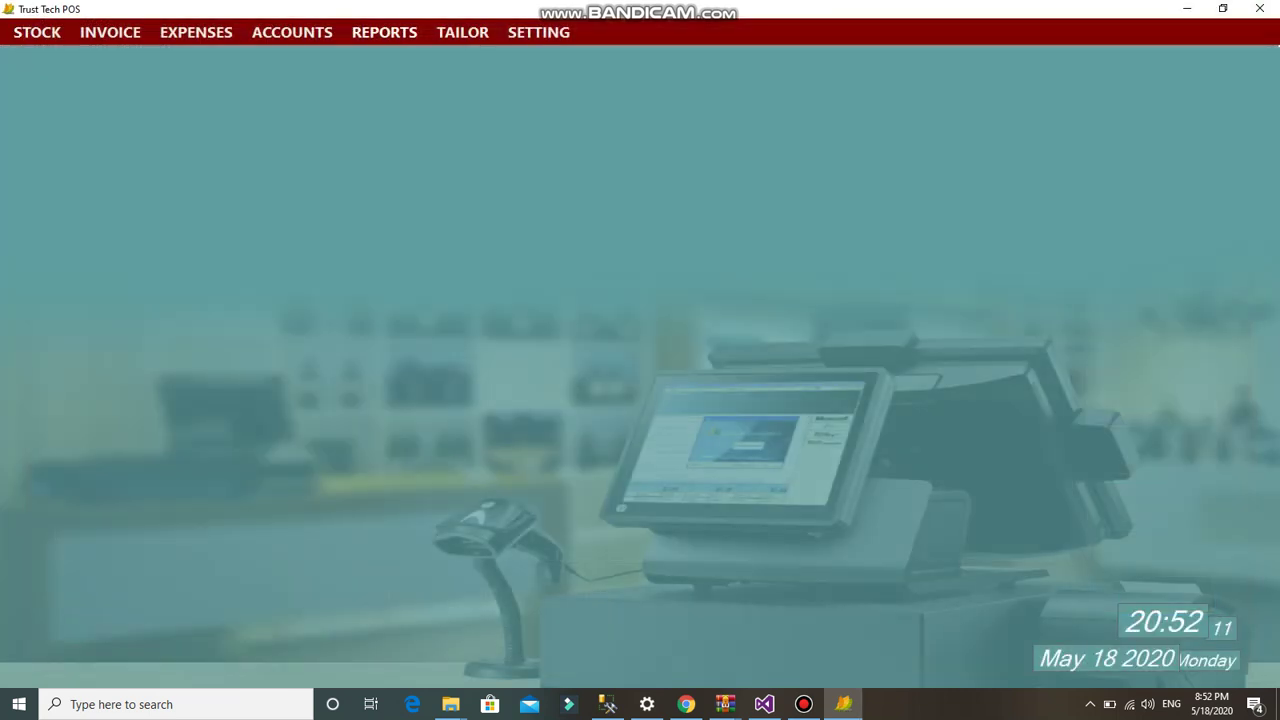
- Review Stock In Hand showing Black Cotton at 220, sort by Present_Qty, and close it
left_click(37, 32)
left_click(60, 176)
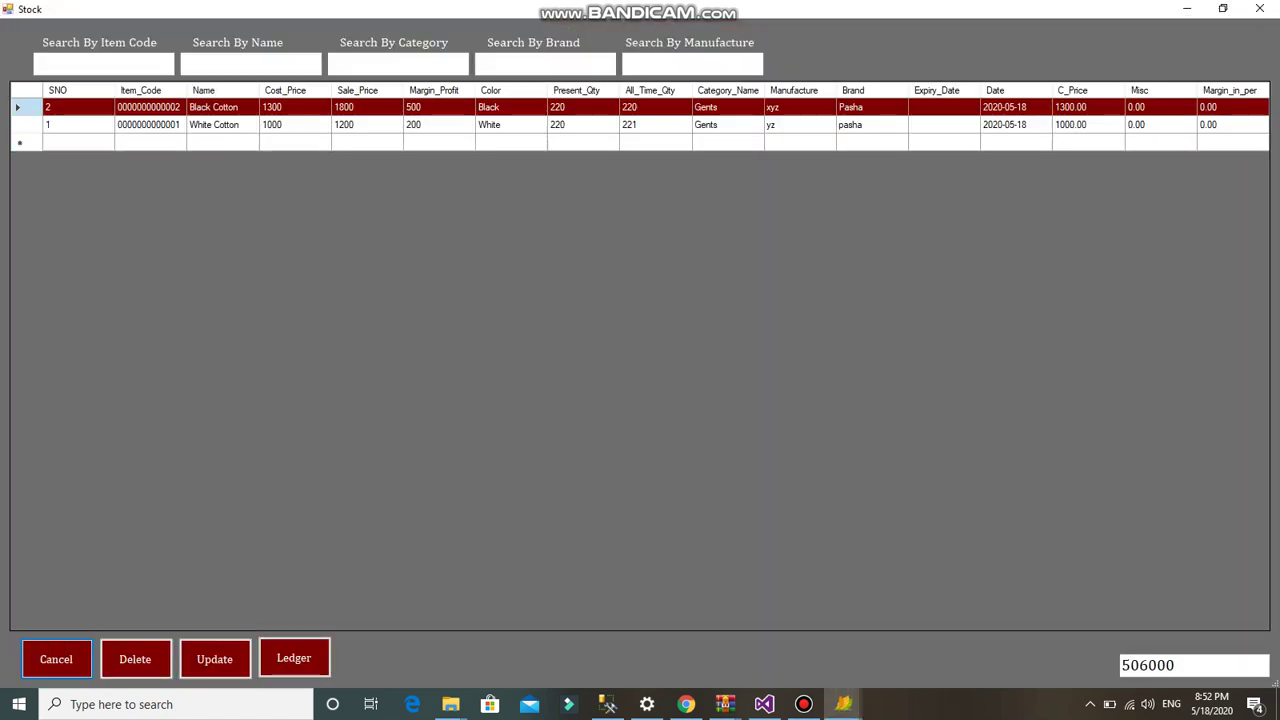
left_click(214, 124)
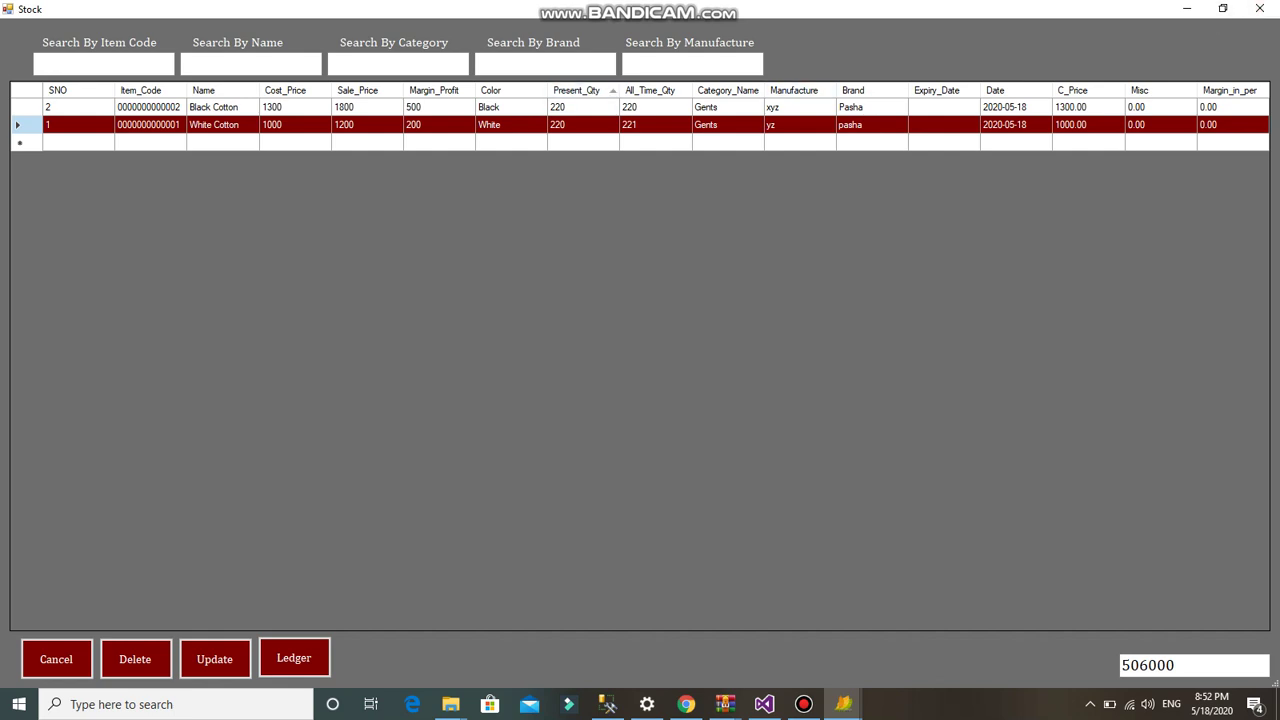
left_click(577, 90)
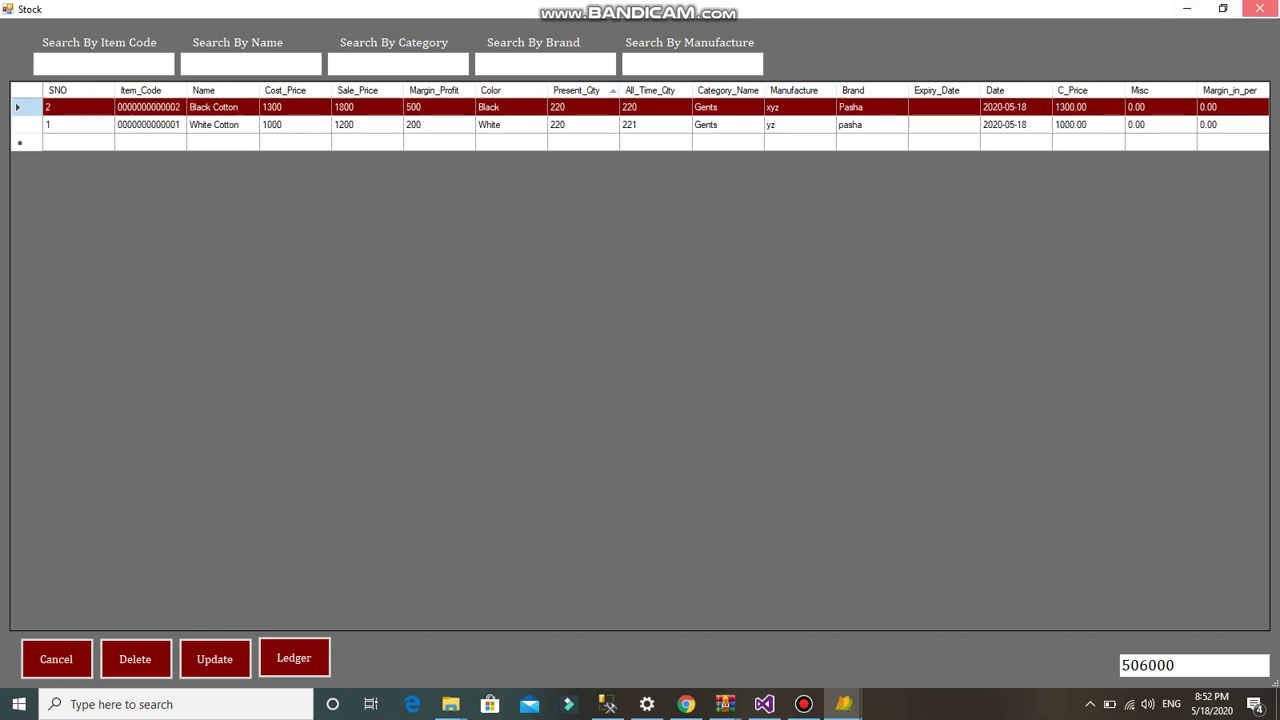
left_click(1259, 8)
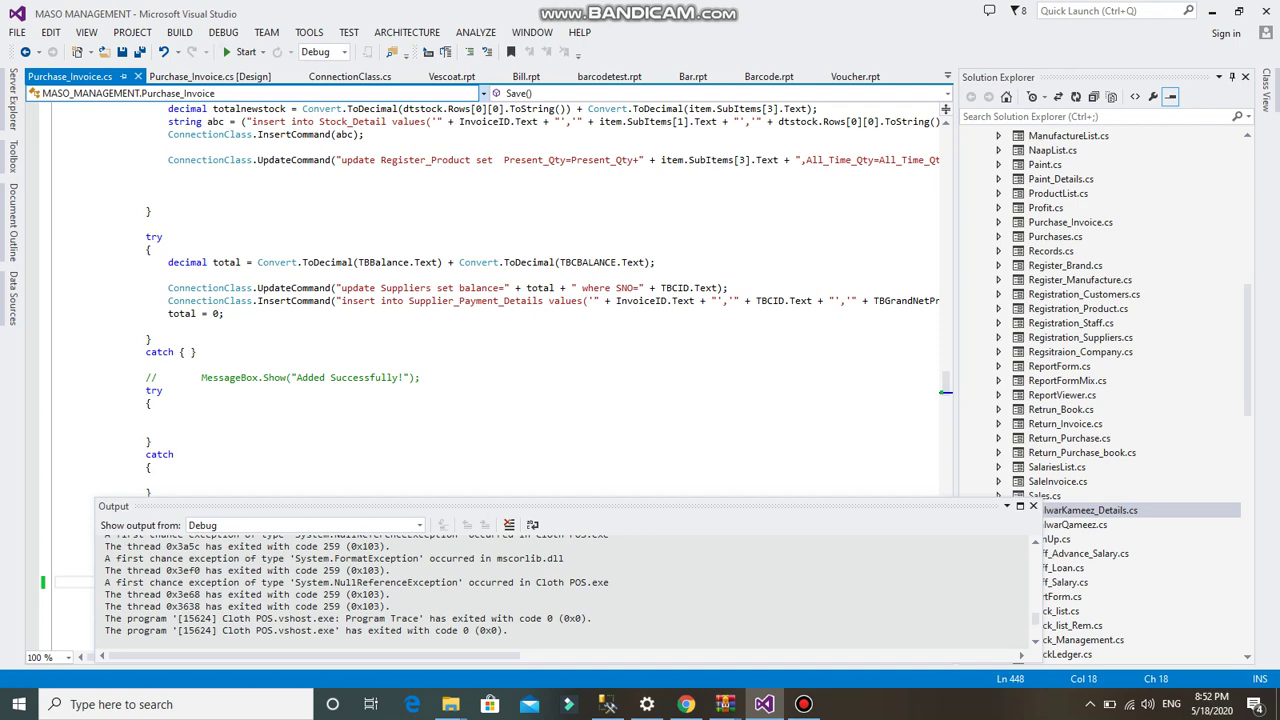
- Relaunch the POS project from Visual Studio and sign in with the client credentials
left_click(240, 51)
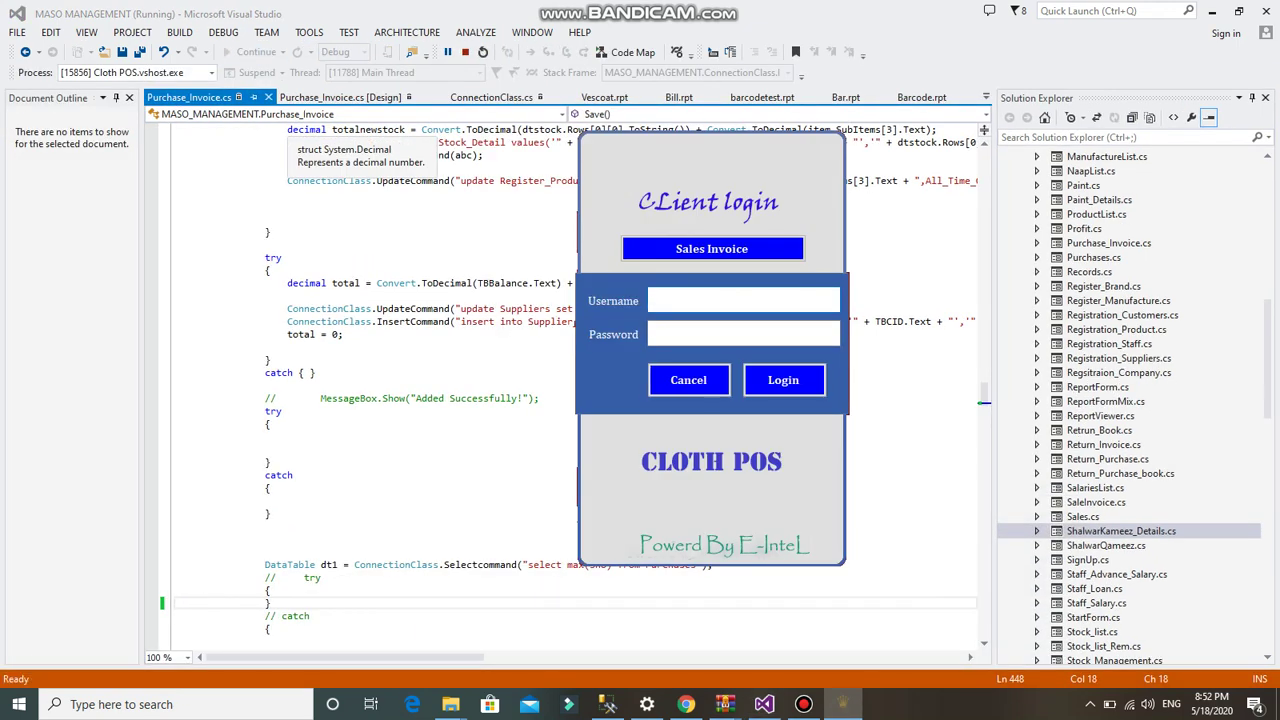
type("1")
key("Tab")
type("1")
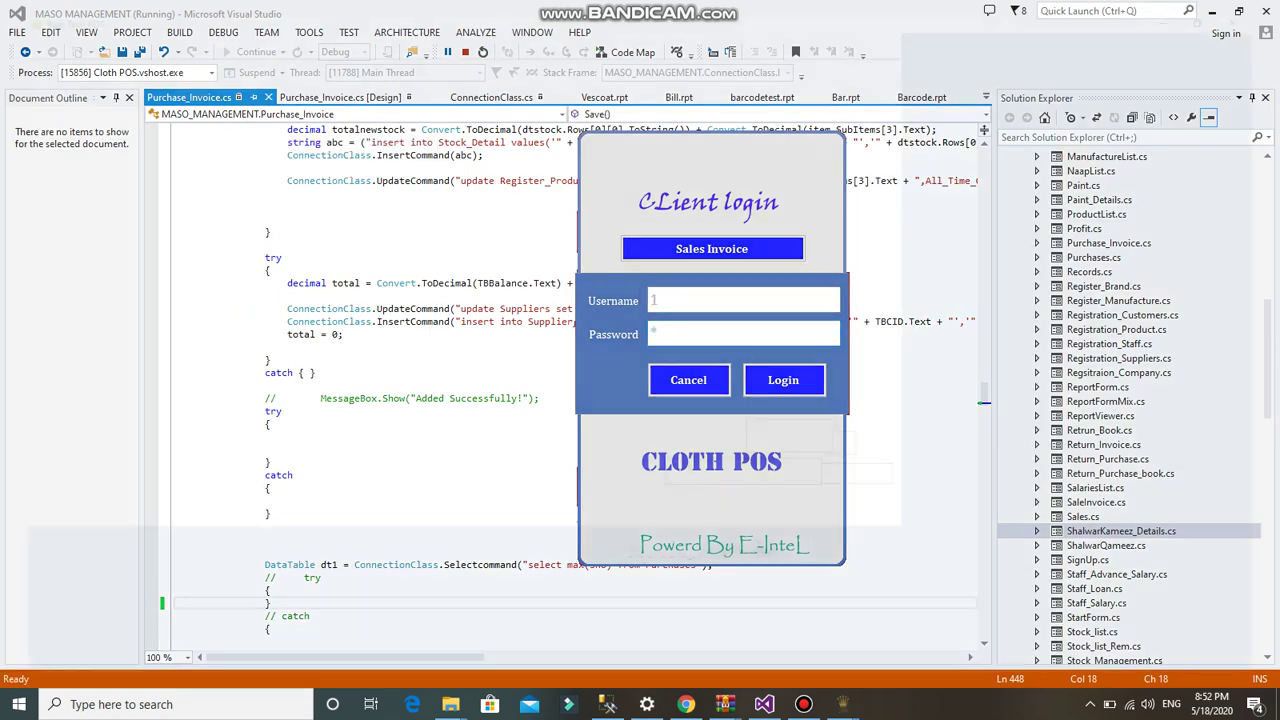
key("Return")
left_click(110, 32)
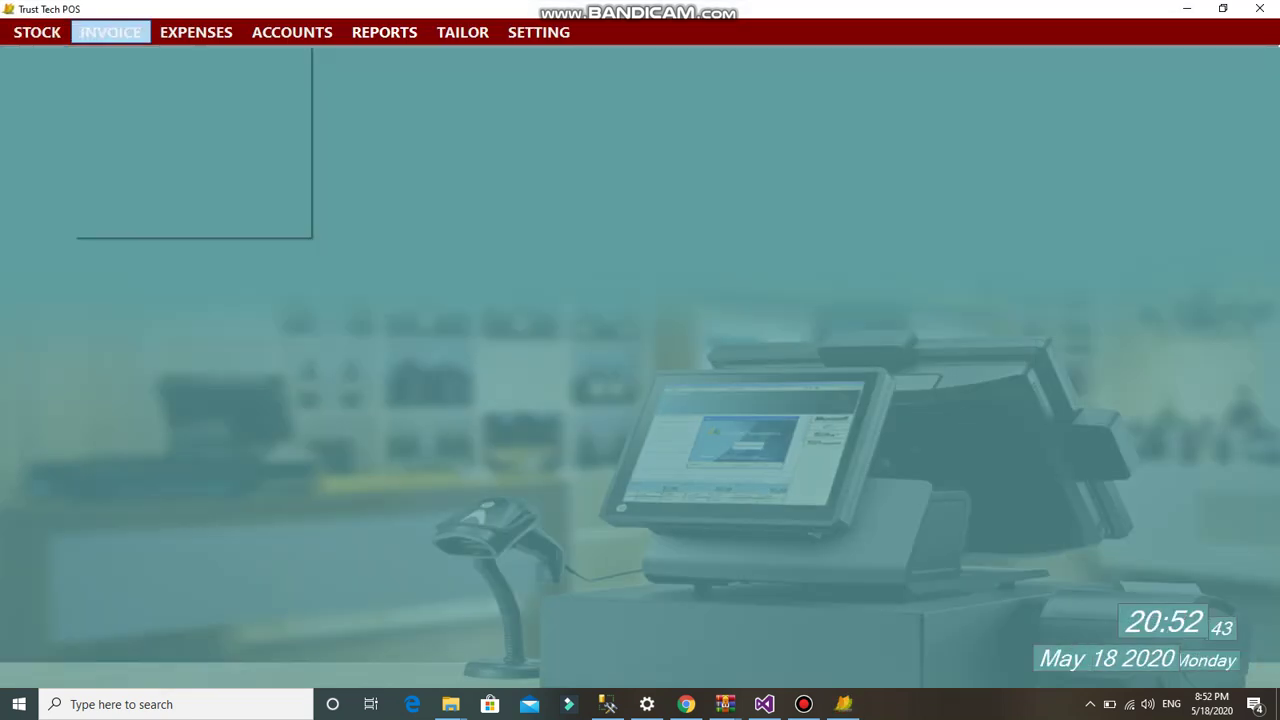
- Close the Return Purchase Invoice window and start a blank Sale Invoice from the INVOICE menu
key("Return")
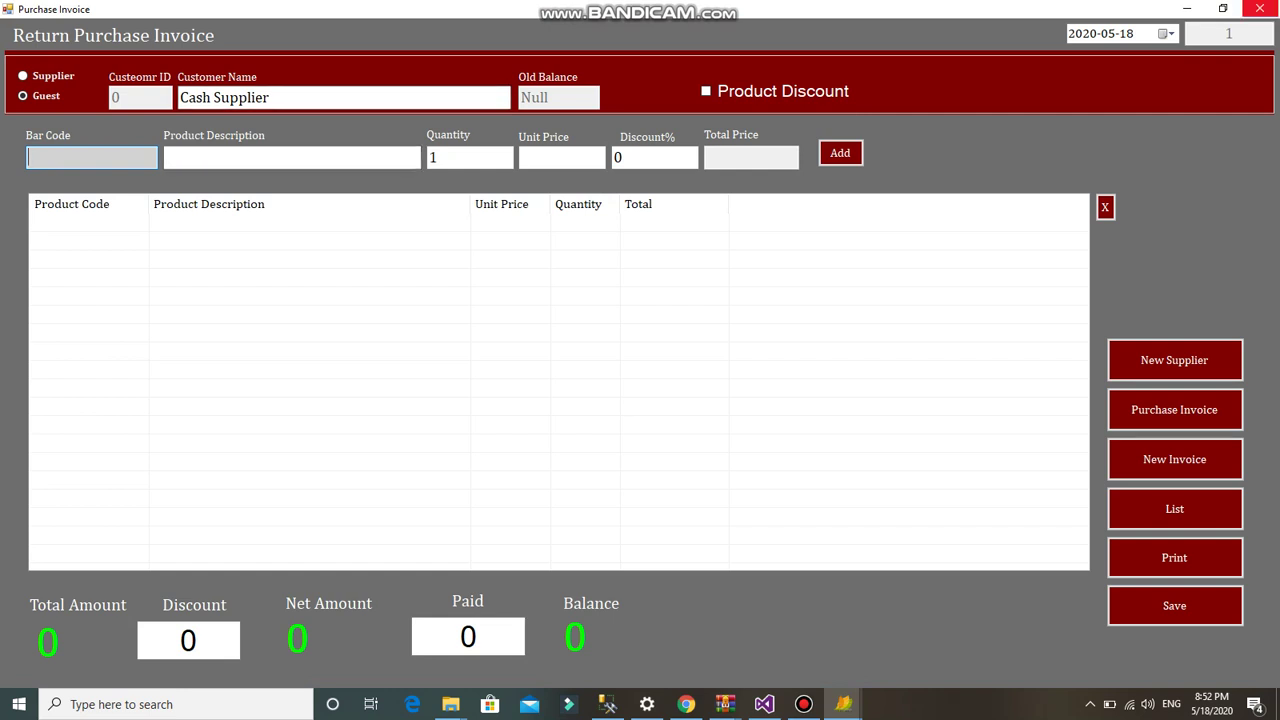
left_click(1259, 8)
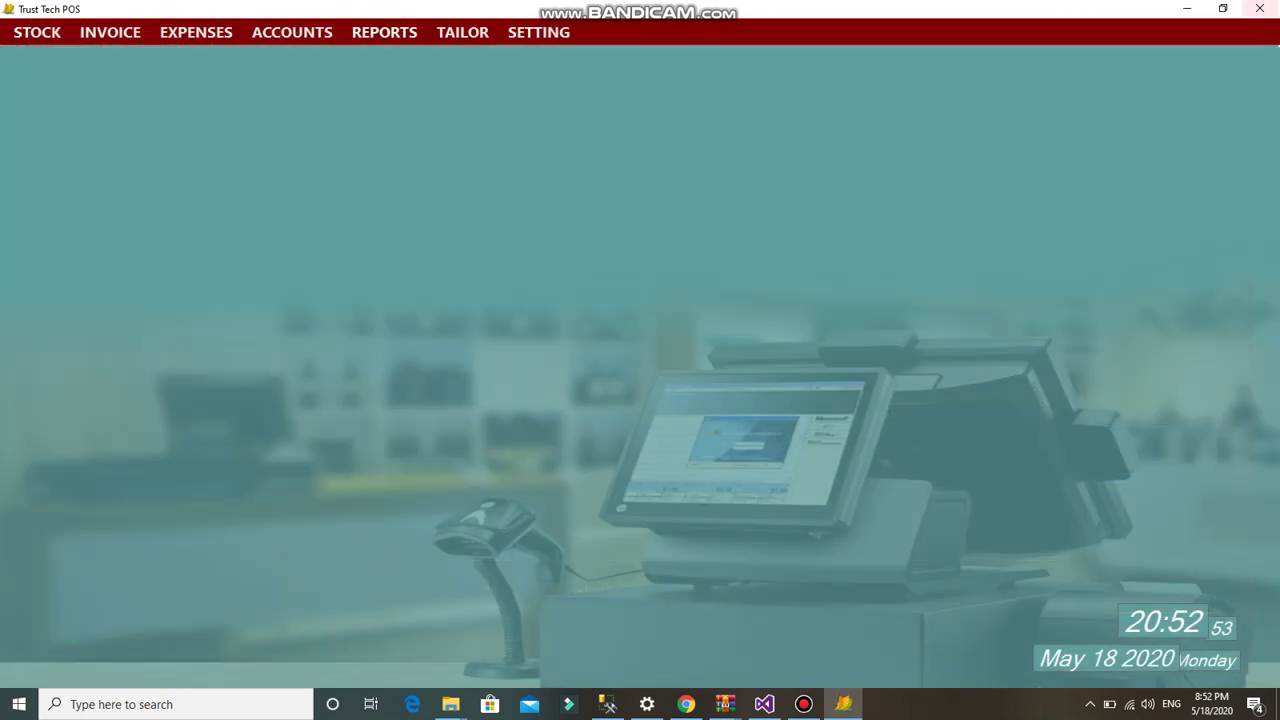
left_click(110, 32)
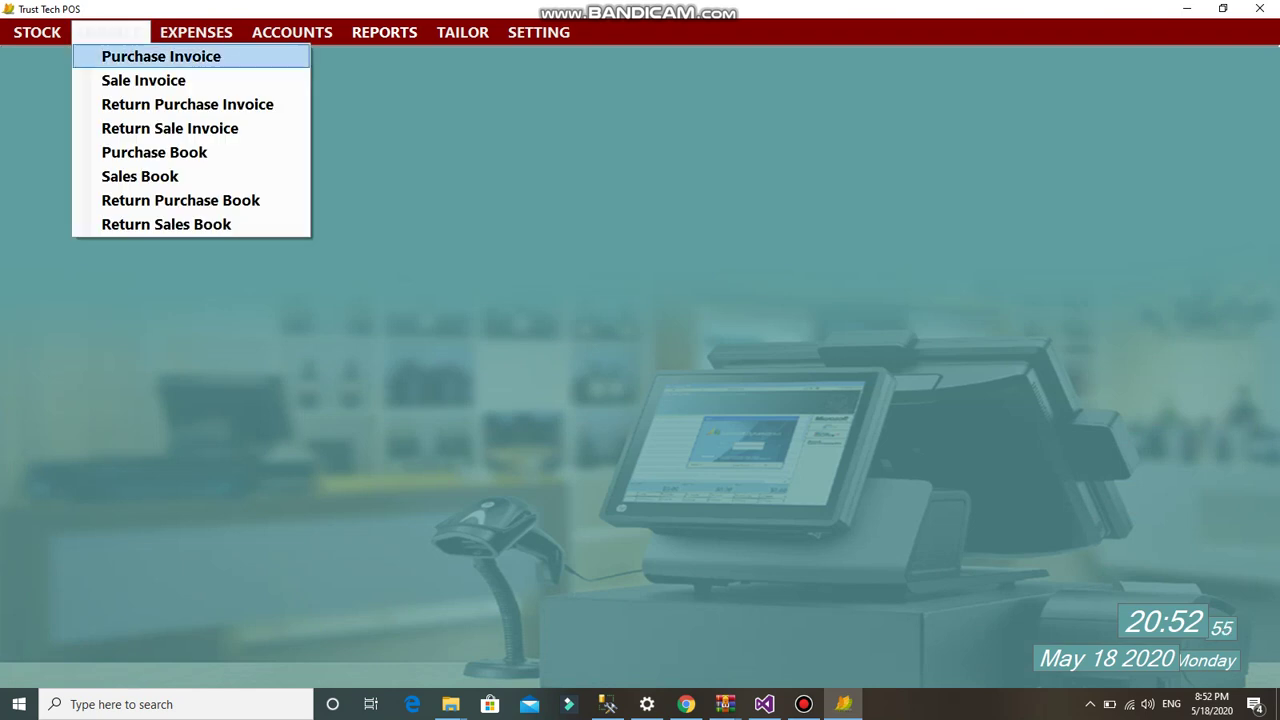
key("Return")
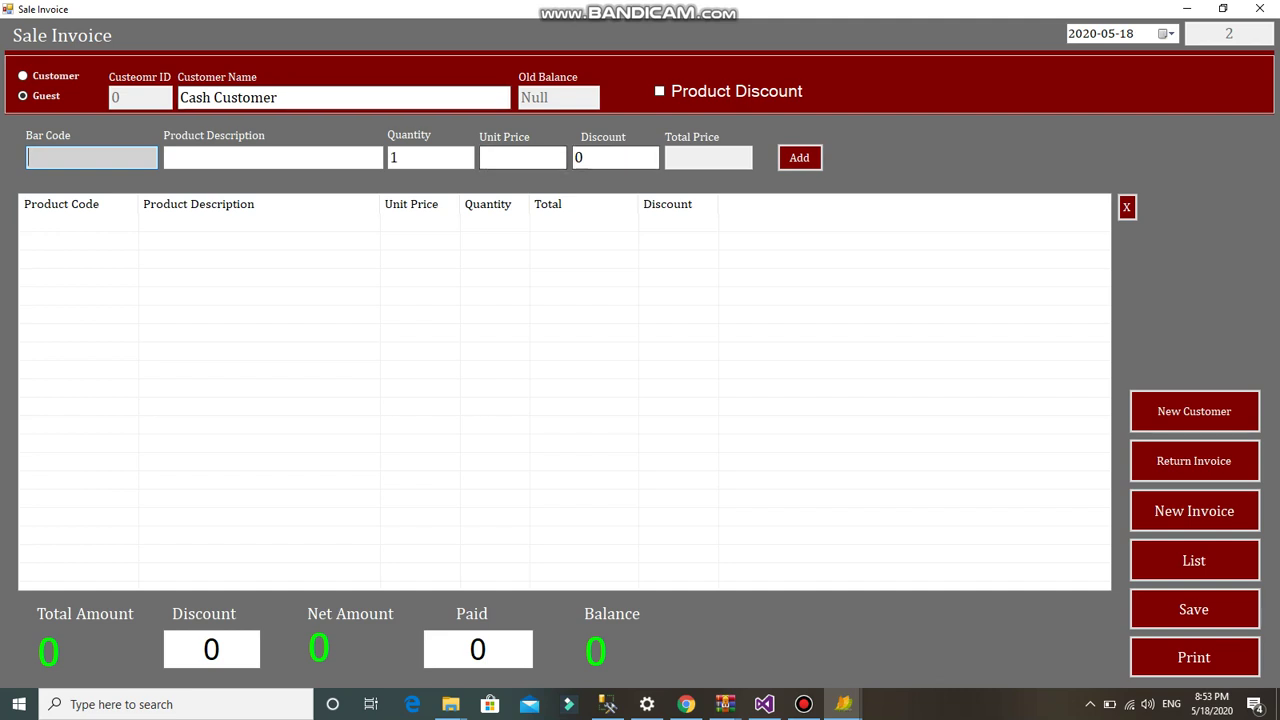
left_click(1194, 411)
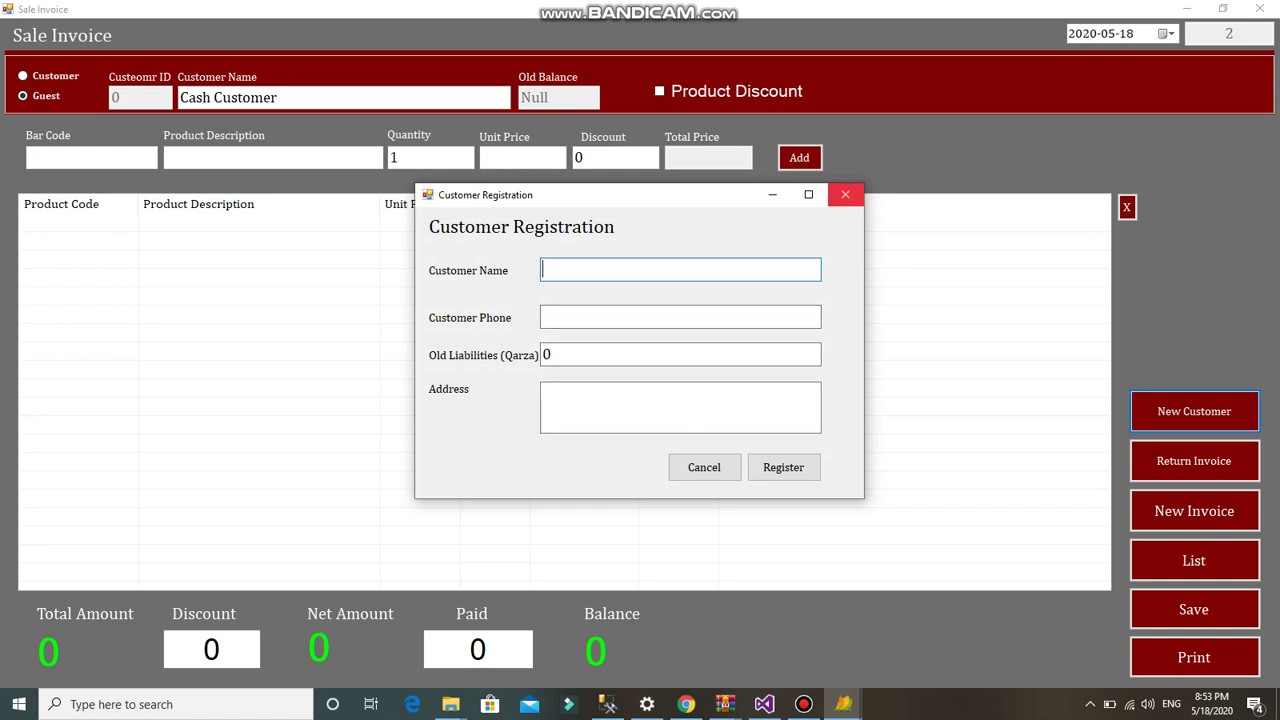
left_click(845, 194)
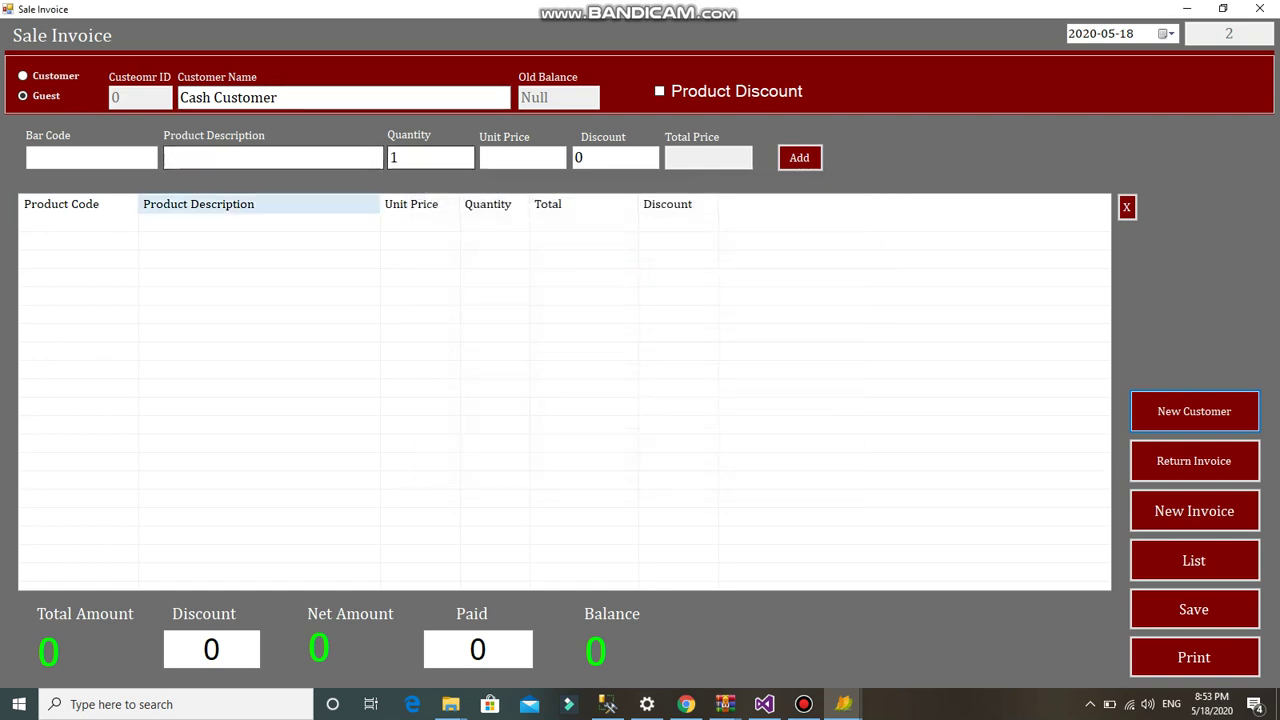
left_click(91, 157)
type("0")
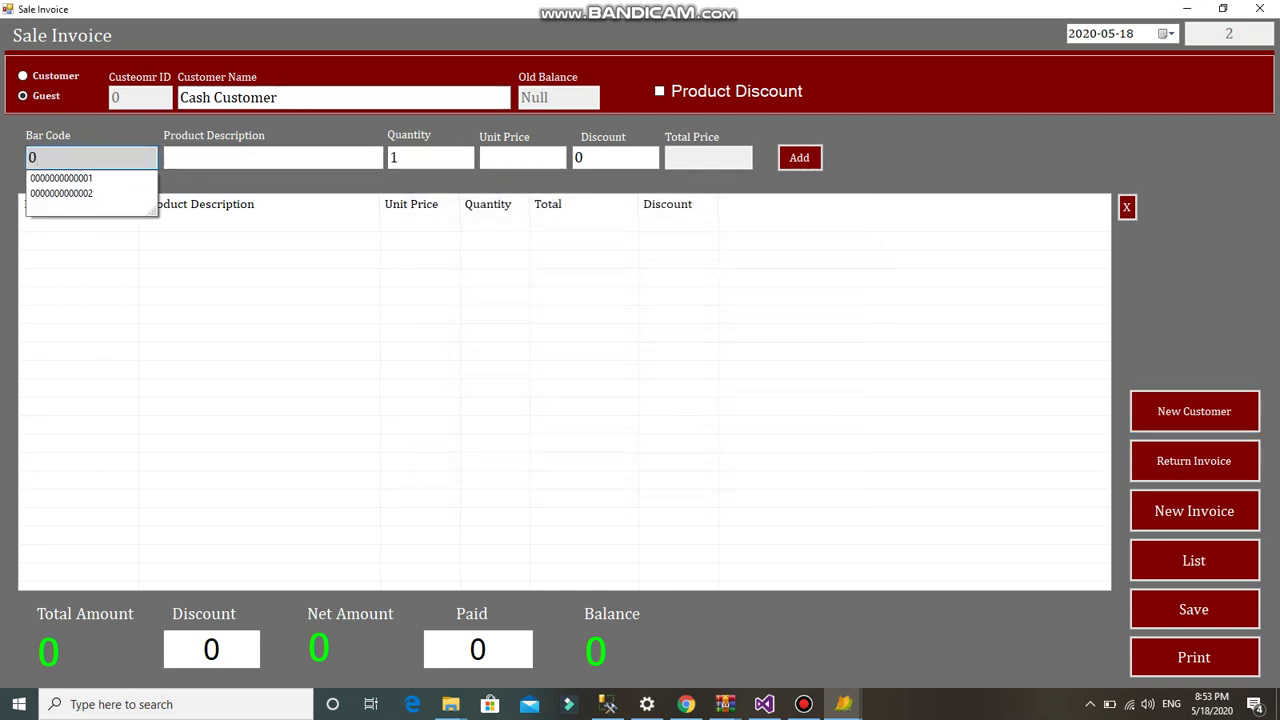
key("Down")
key("Down")
key("Return")
key("Return")
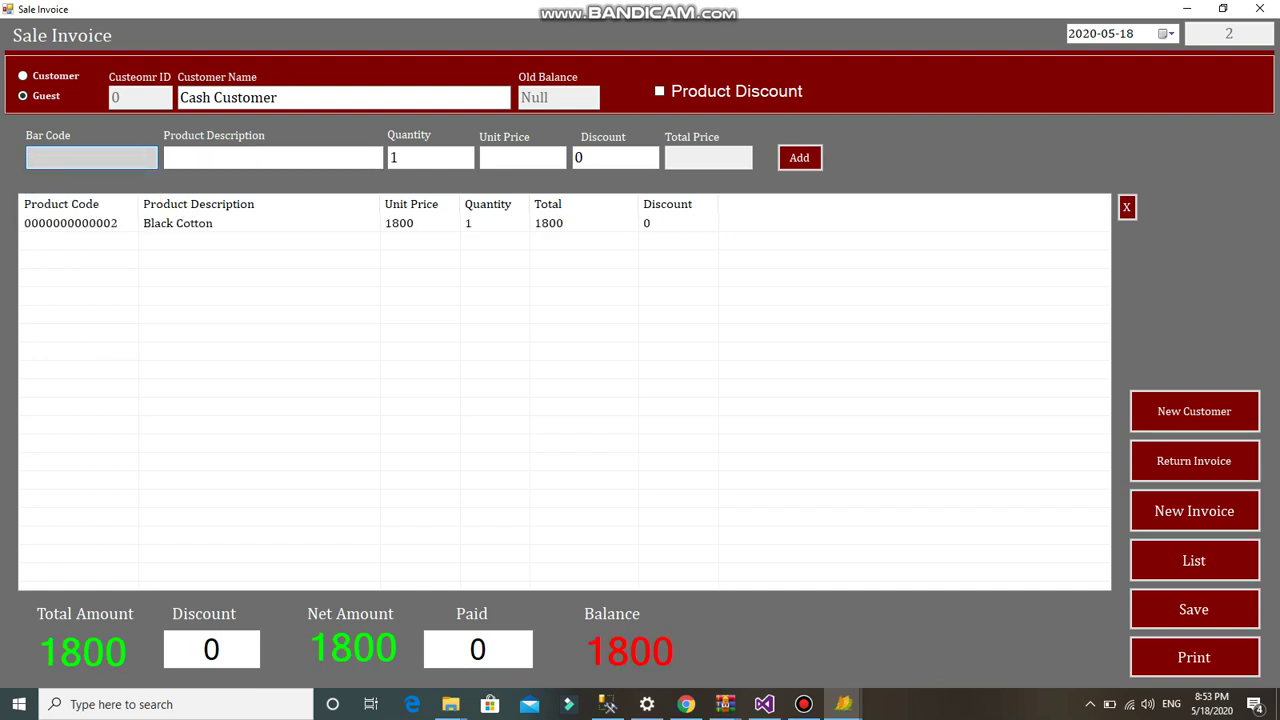
- Apply a 50 discount, record 1750 paid, and save the sale invoice
left_click(478, 650)
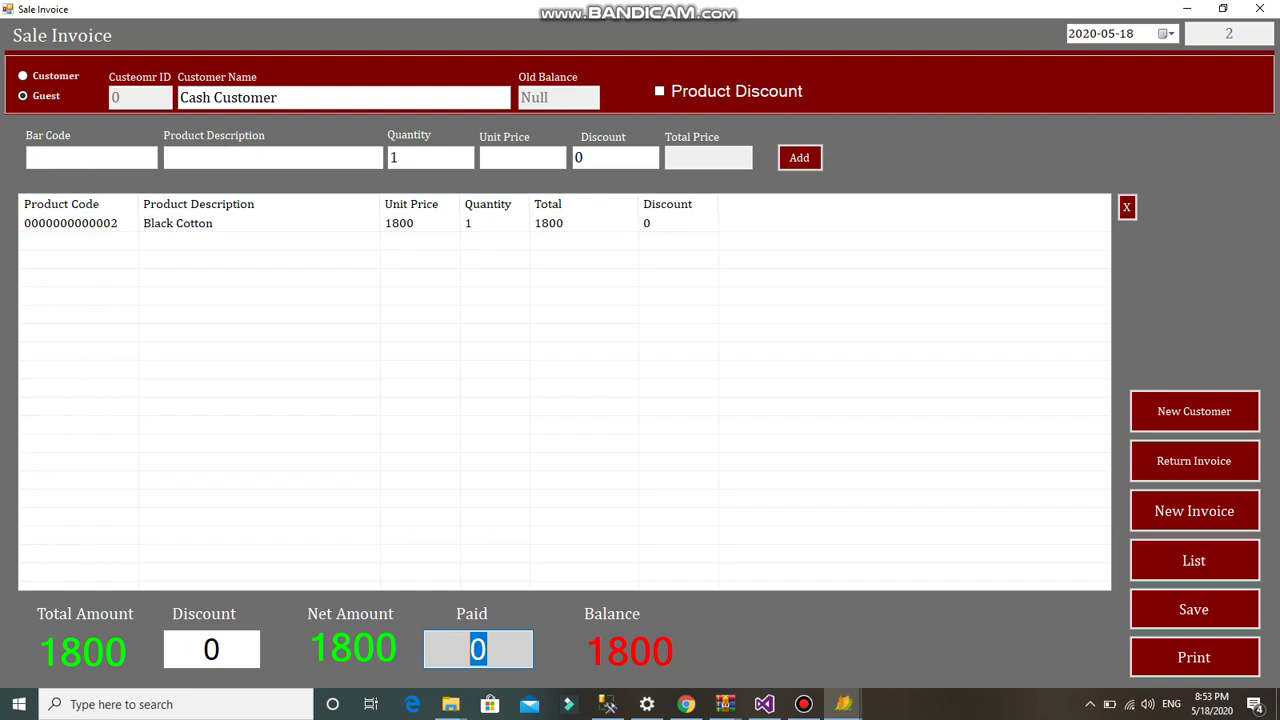
left_click(205, 650)
type("5")
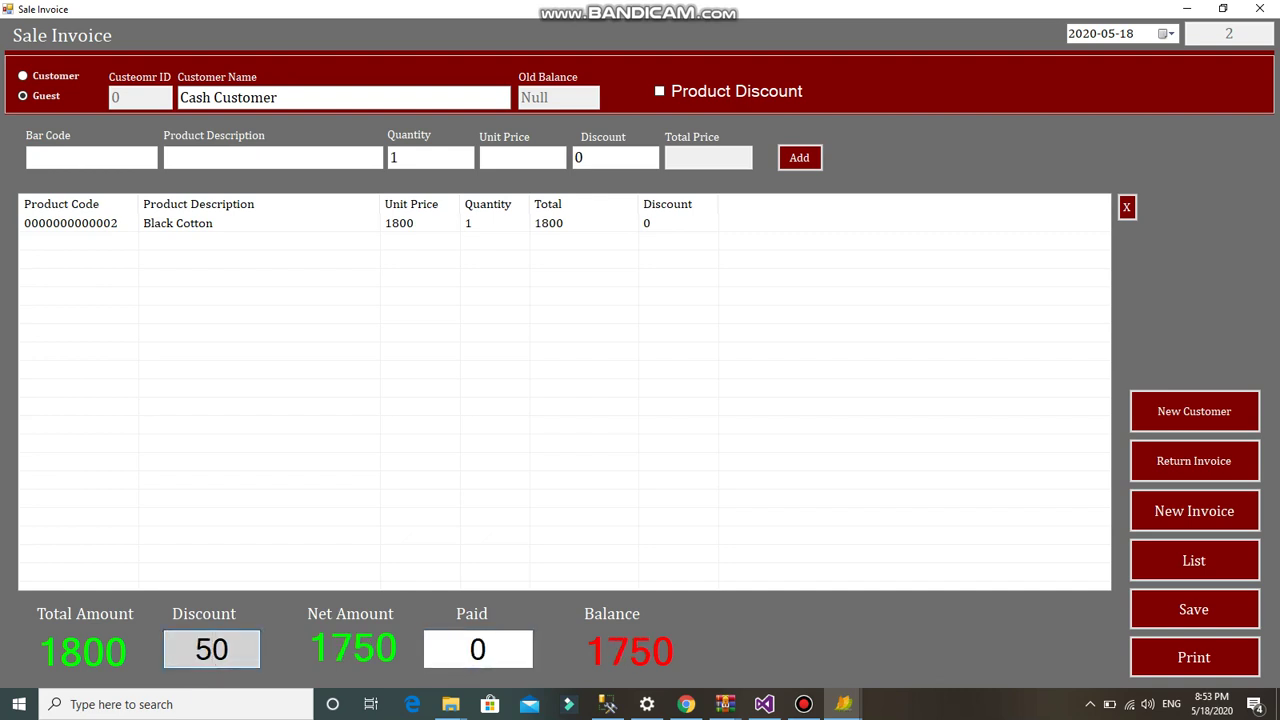
left_click(478, 650)
type("1750")
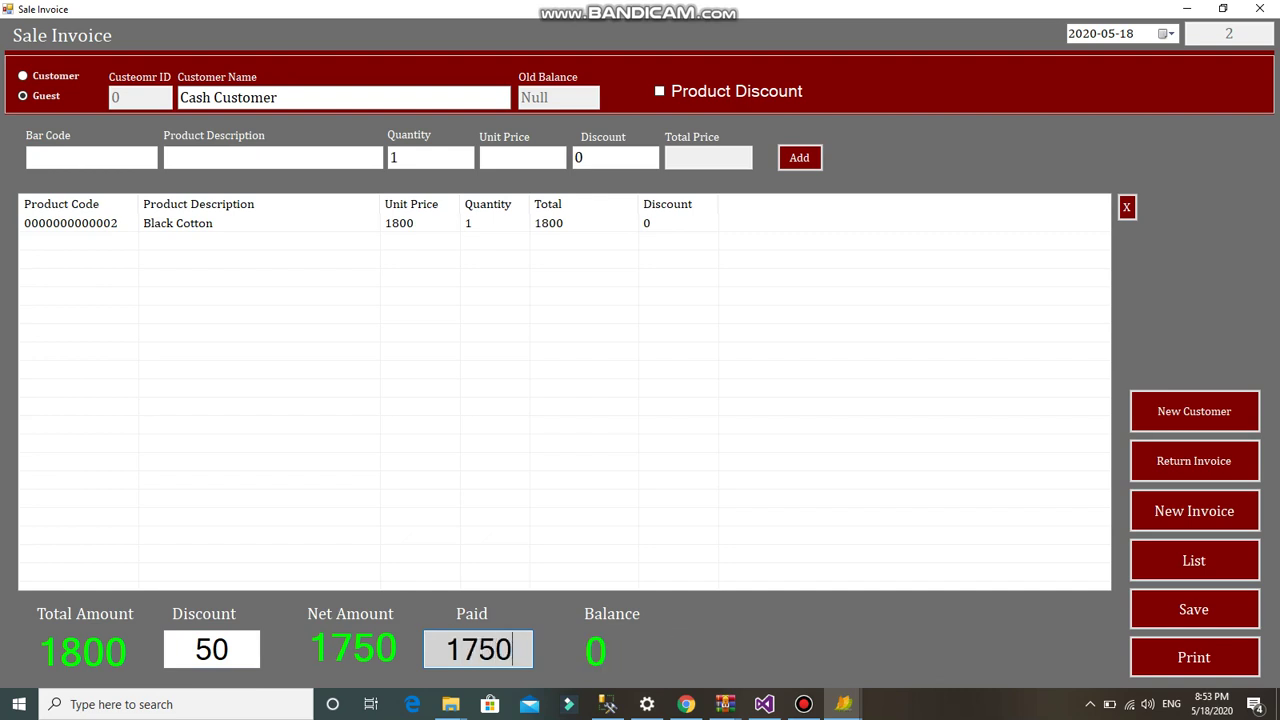
key("Tab")
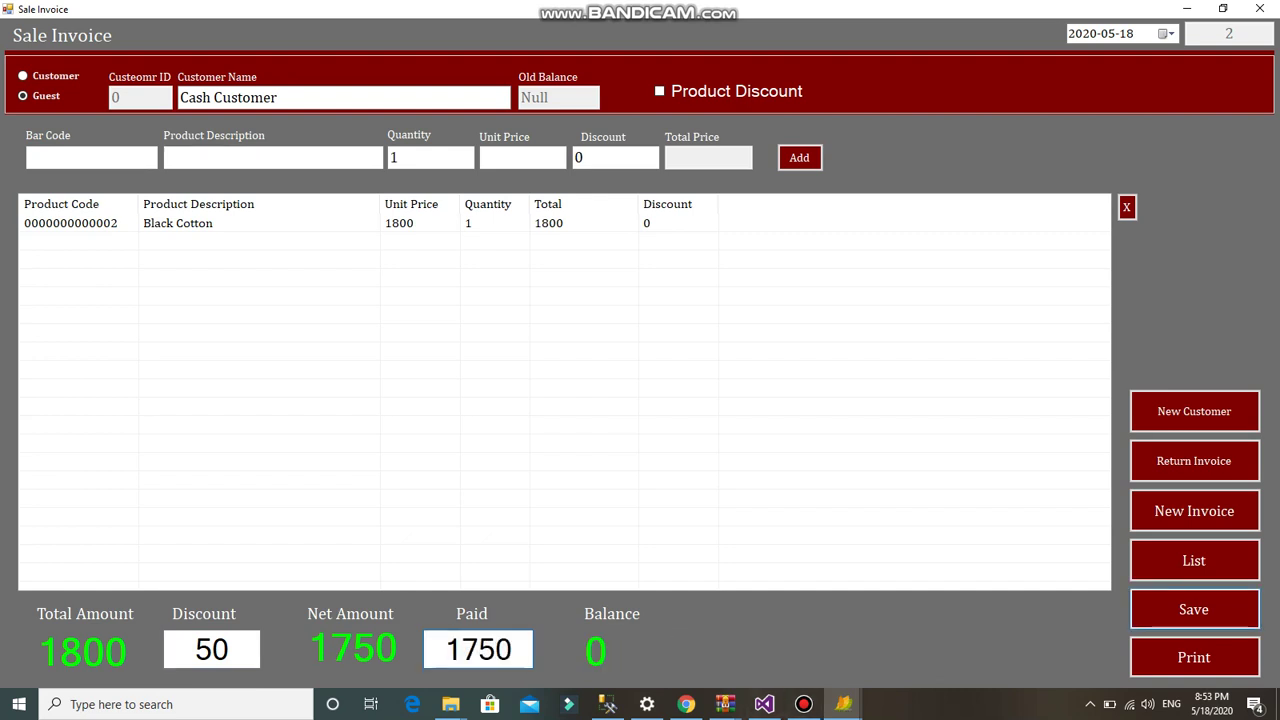
key("Return")
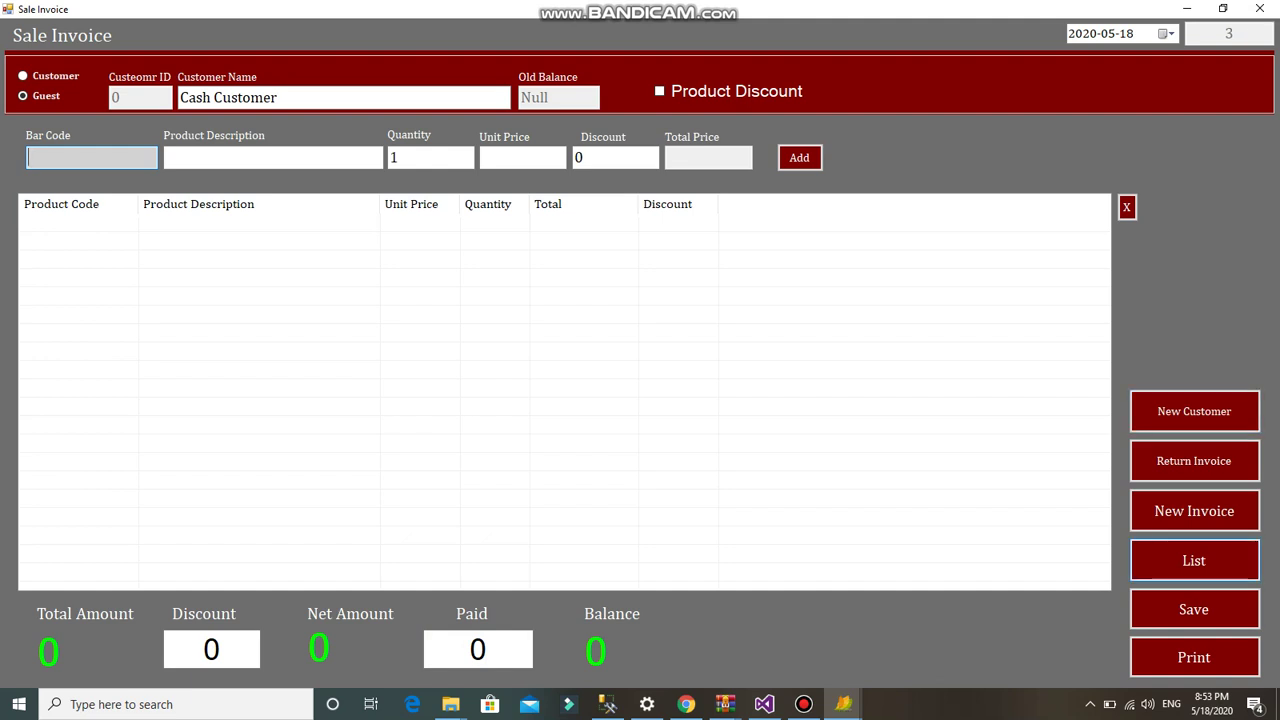
- Print the receipt for bill 2, the Black Cotton sale, and close the preview
left_click(1194, 560)
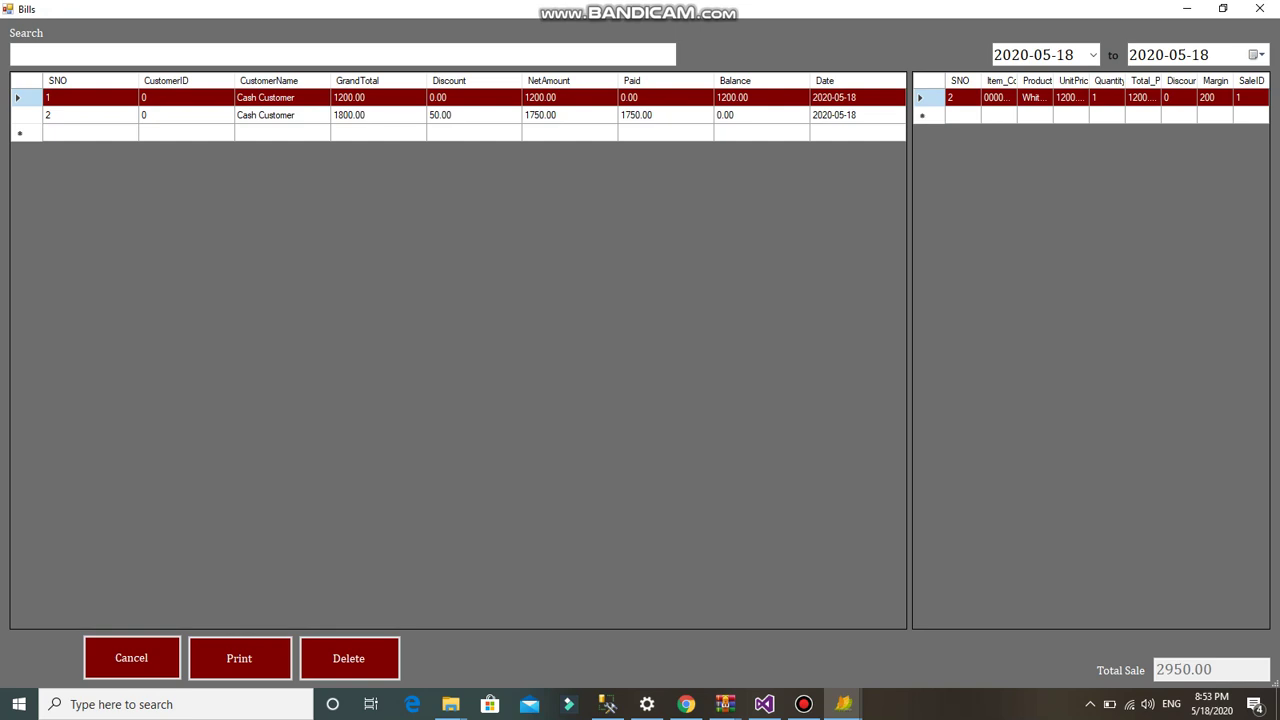
left_click(90, 115)
left_click(239, 658)
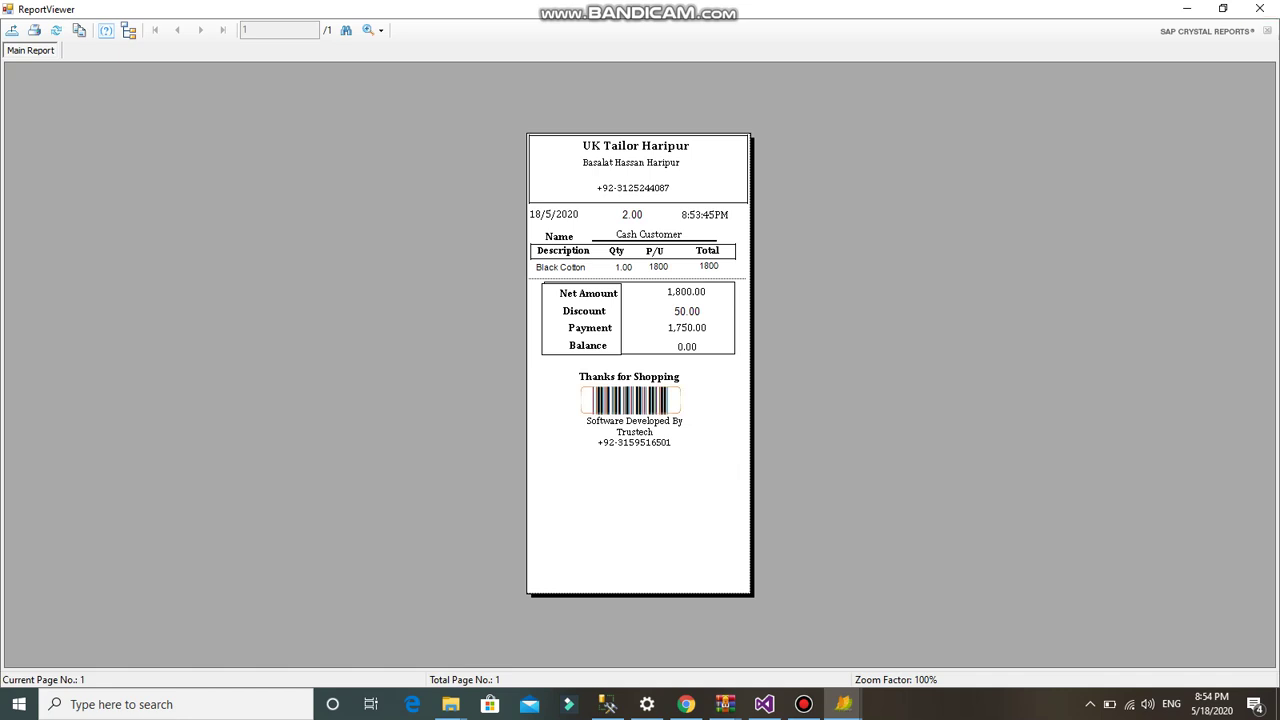
left_click(630, 400)
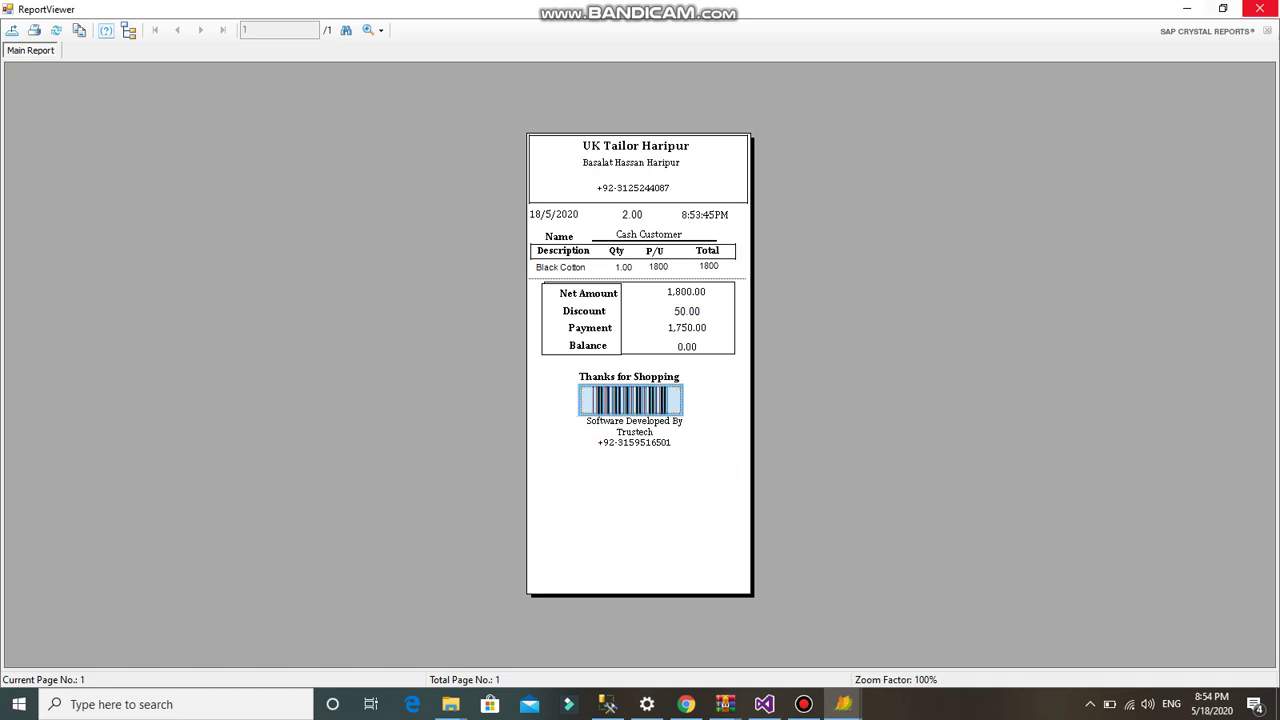
left_click(1260, 8)
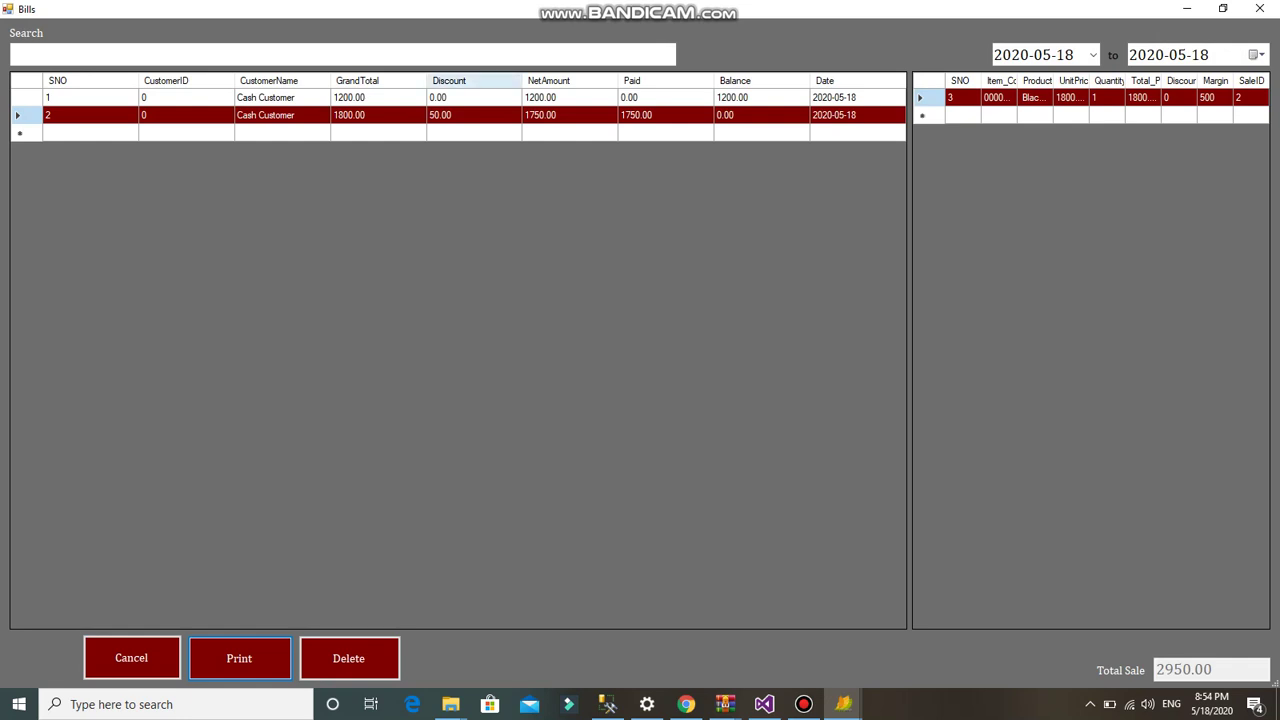
- Close the bill list and sale invoice, then review the Sales Book showing total sales of 2950
left_click(440, 54)
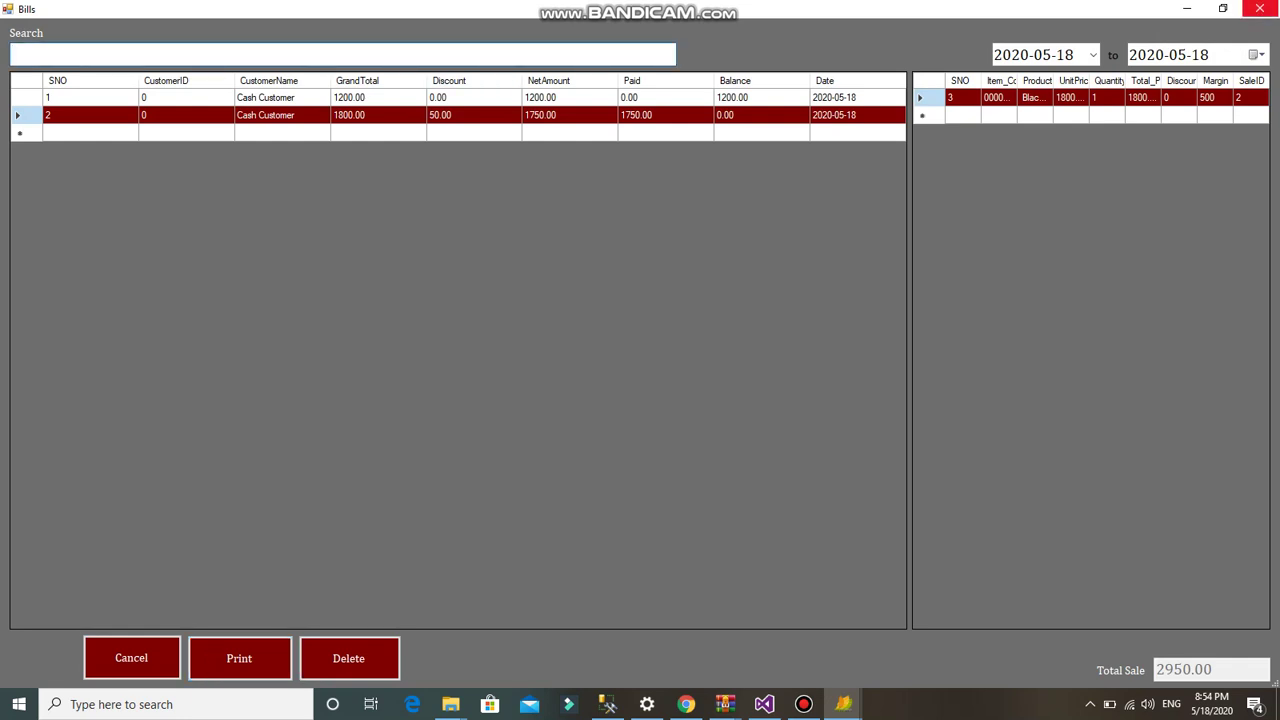
left_click(1260, 9)
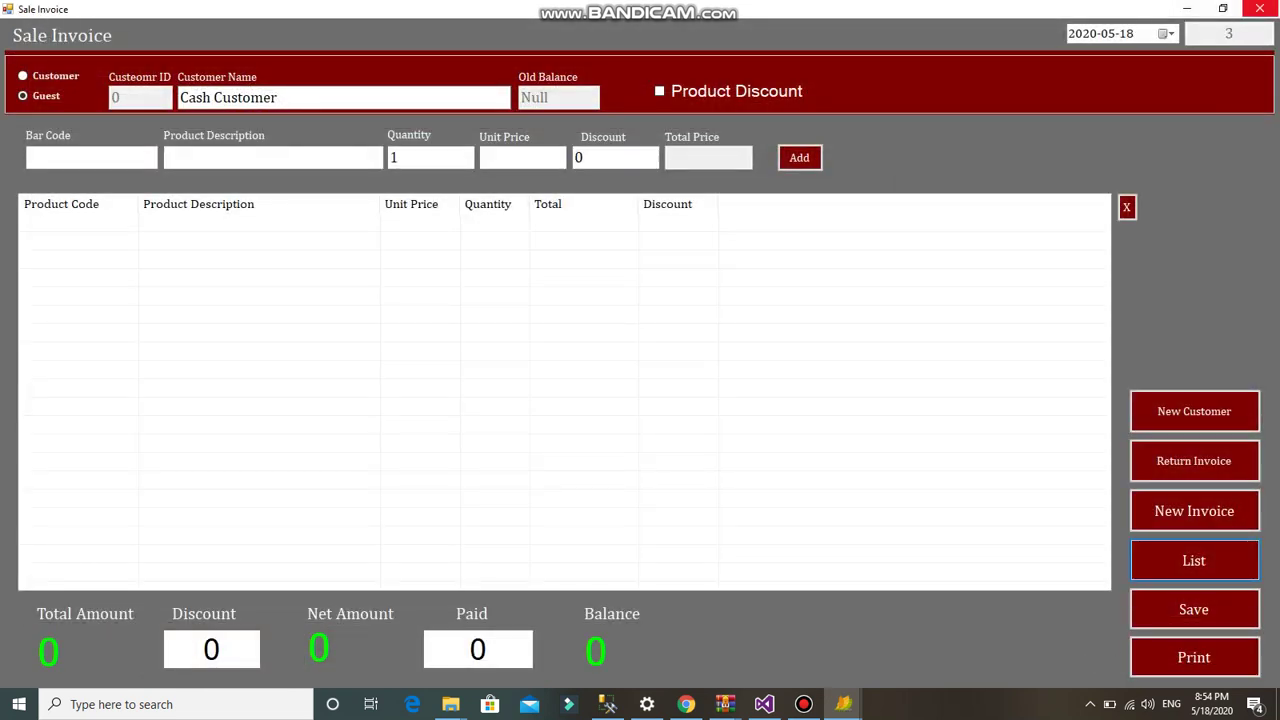
left_click(1260, 9)
left_click(110, 32)
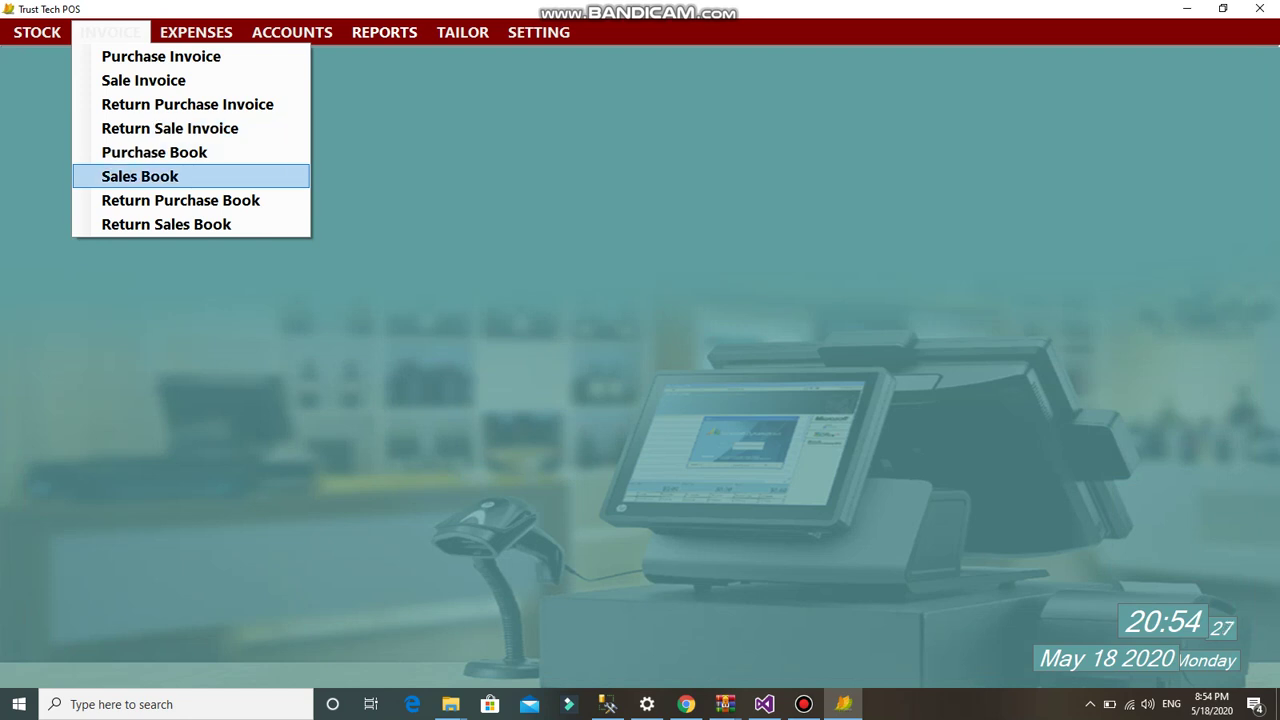
left_click(140, 176)
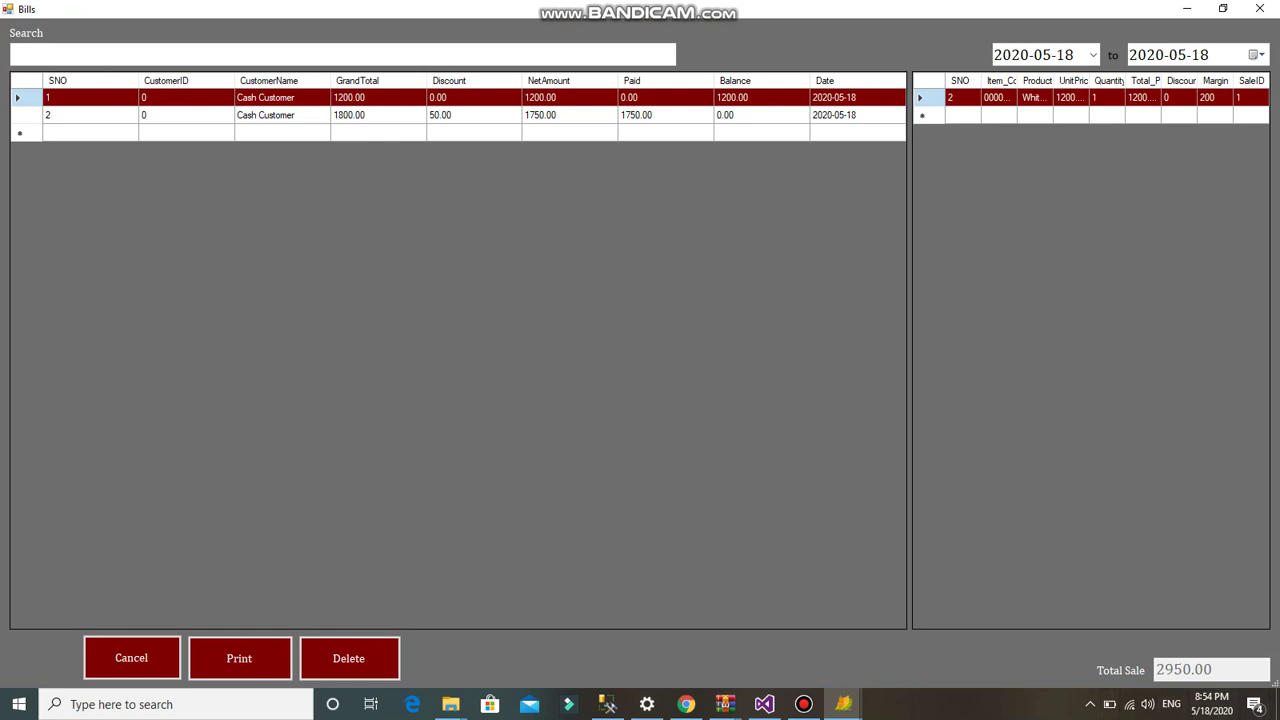
left_click(1259, 8)
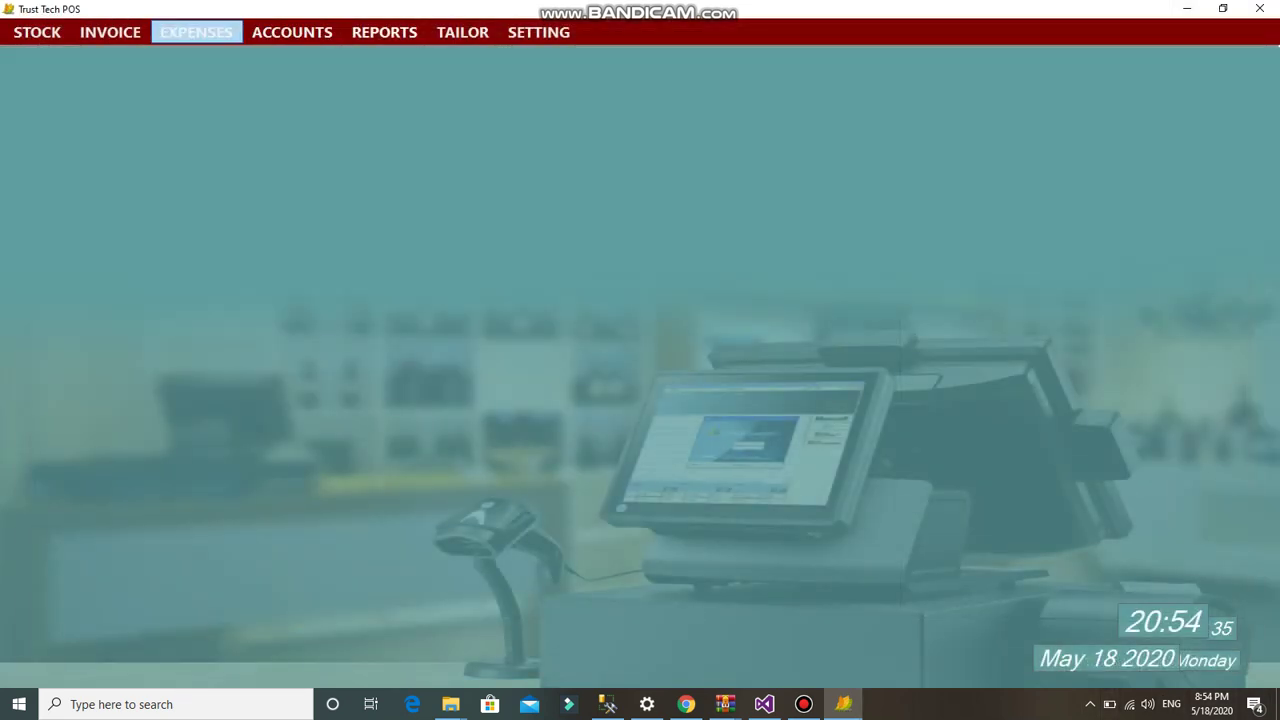
- In the Add Expenses form, create a new main expense head named Monthly
left_click(196, 32)
left_click(229, 54)
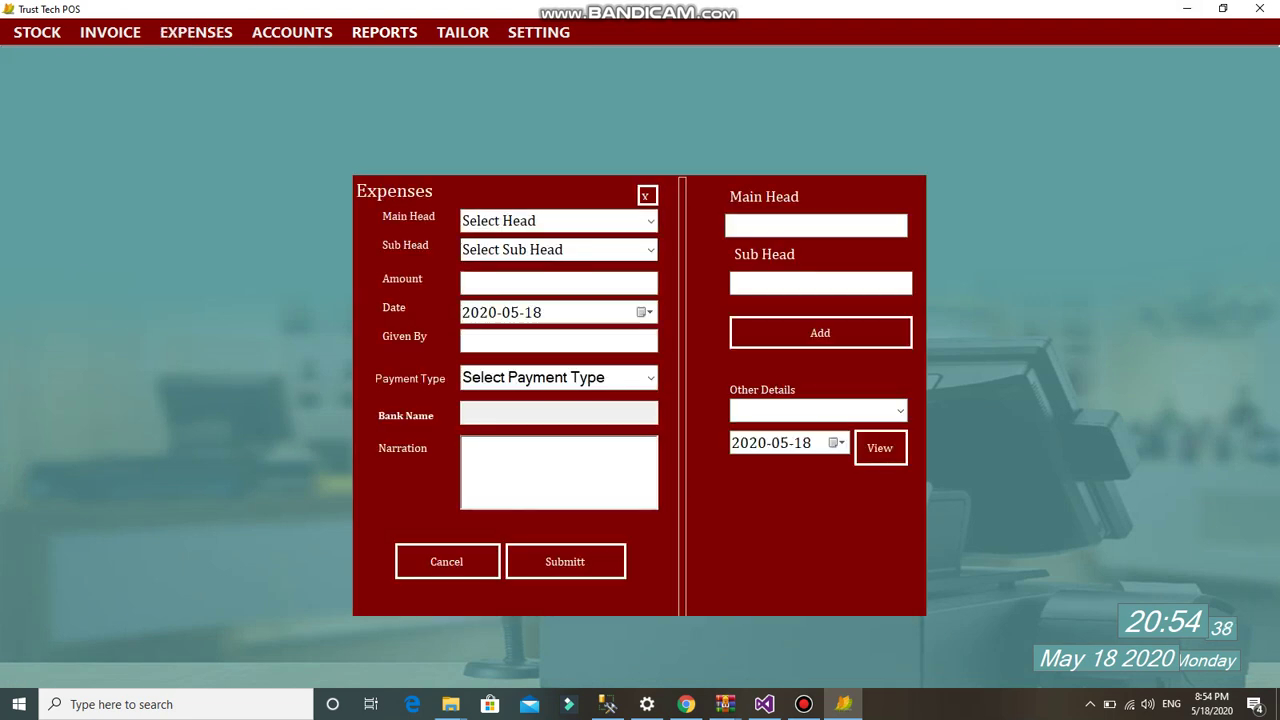
key("Tab")
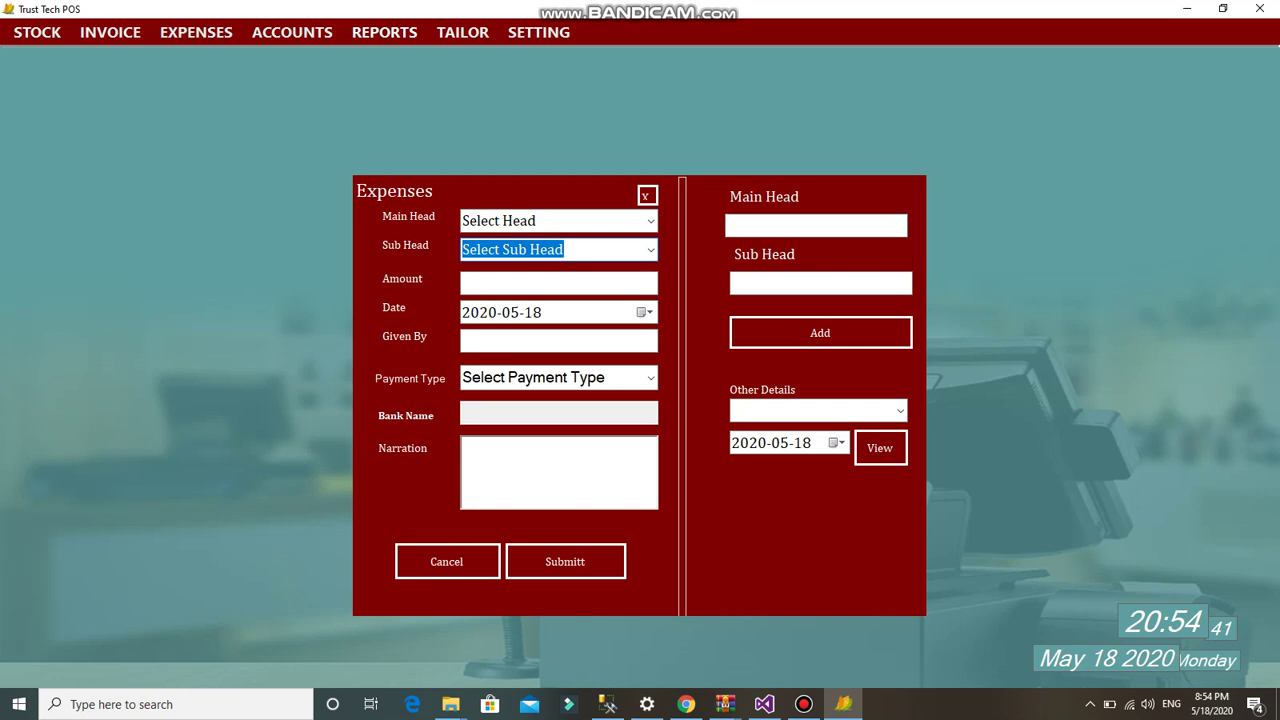
left_click(816, 225)
type("Monthly")
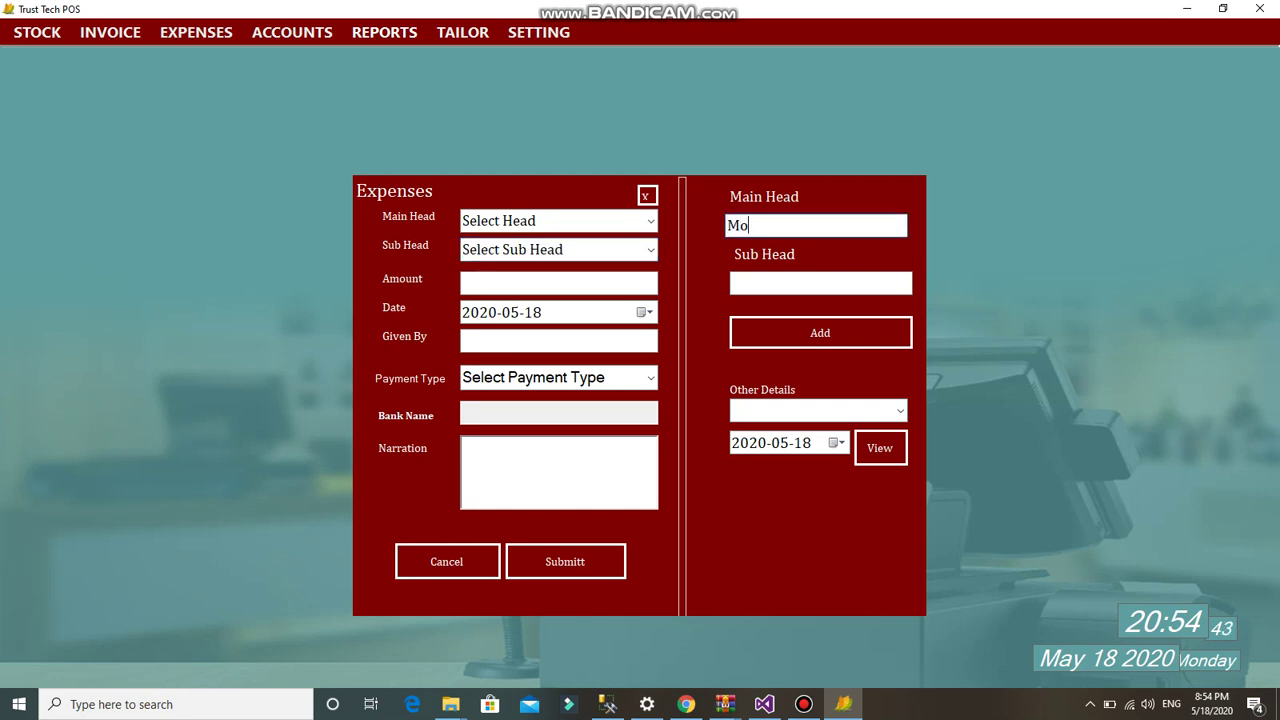
key("Tab")
key("Tab")
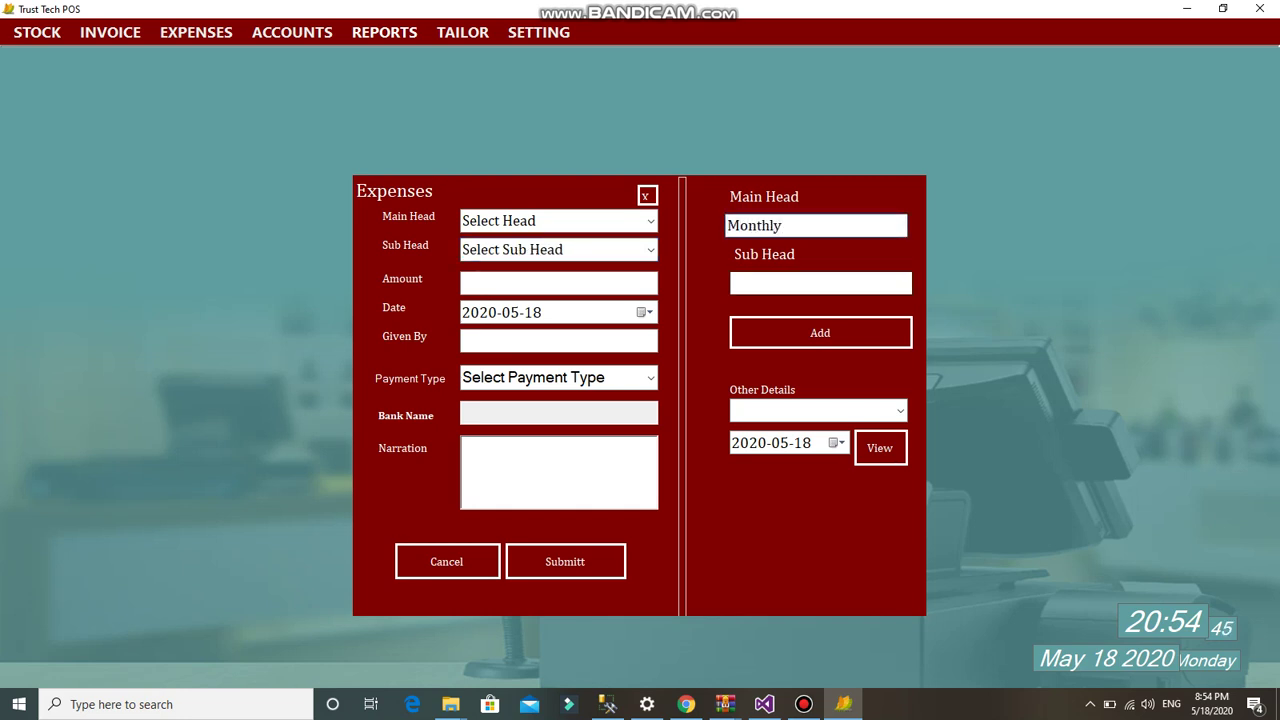
key("Return")
key("Return")
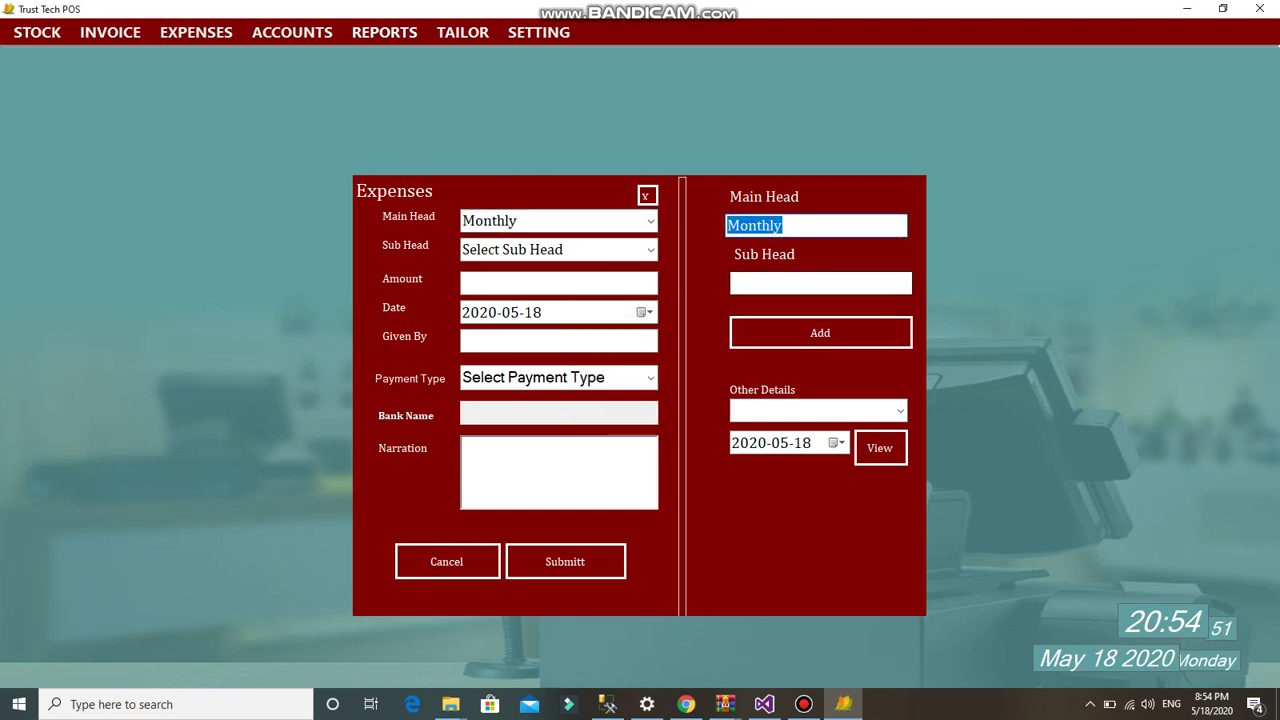
- Add Rent and Salaries as sub expense heads under Monthly
left_click(820, 283)
type("Rent")
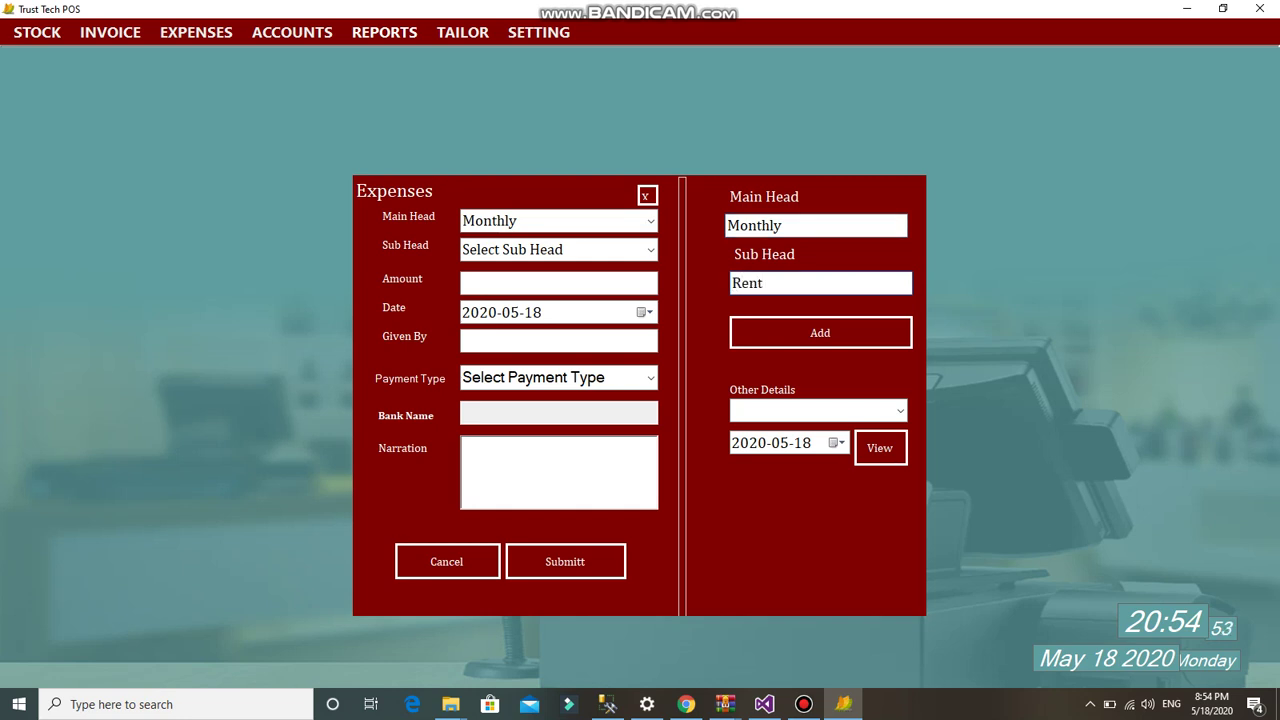
left_click(820, 333)
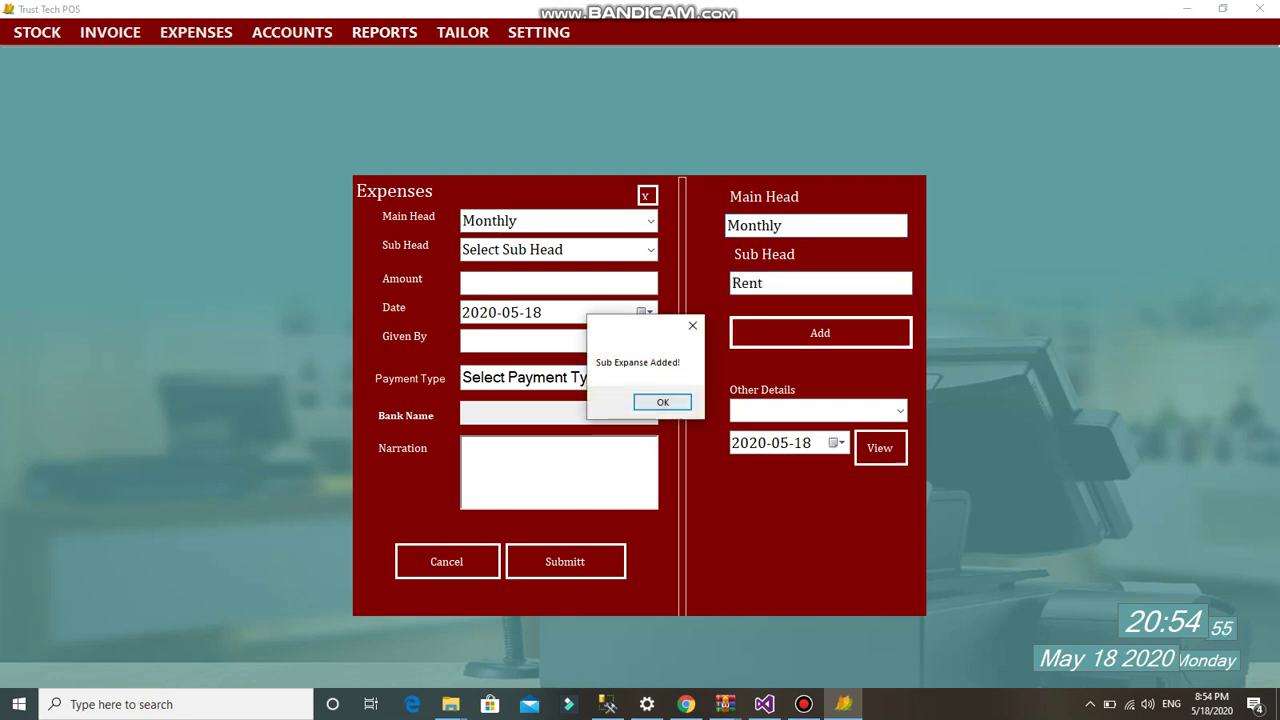
key("Return")
left_click(820, 283)
type("Sal")
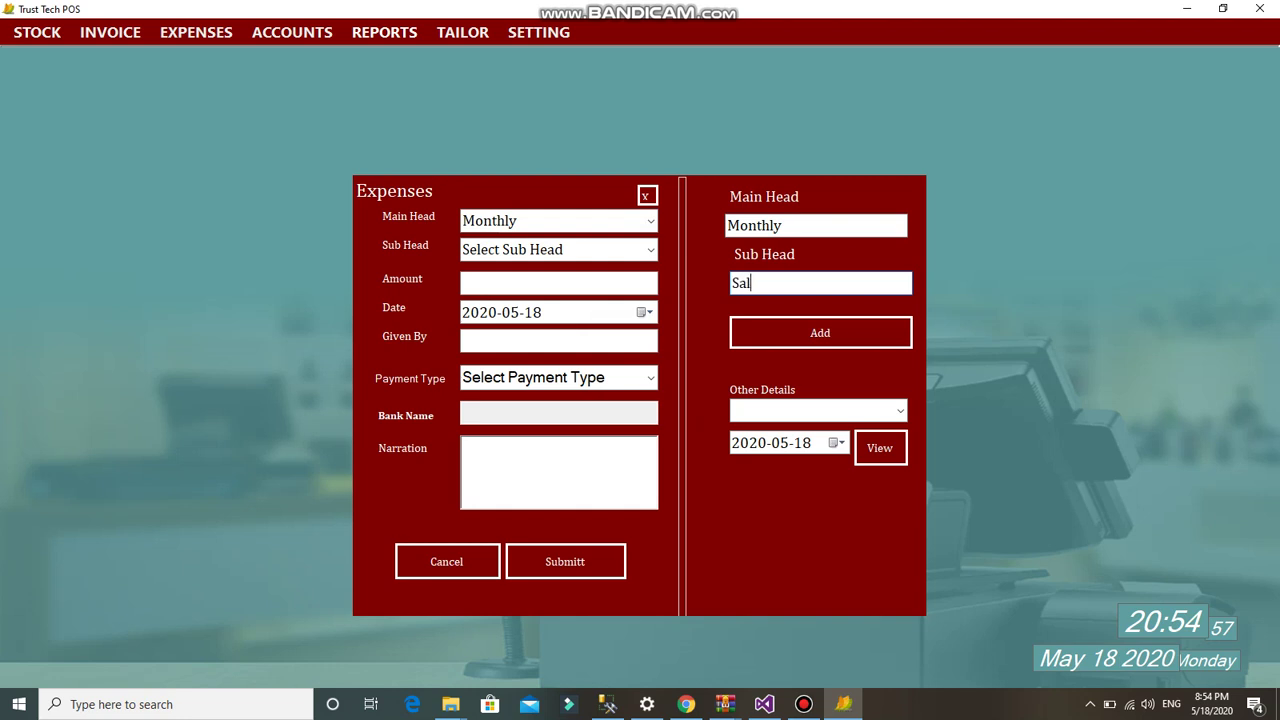
type("aries")
key("Return")
- Select Monthly as the main head, dismiss the empty sub-head list, and close the form
key("Return")
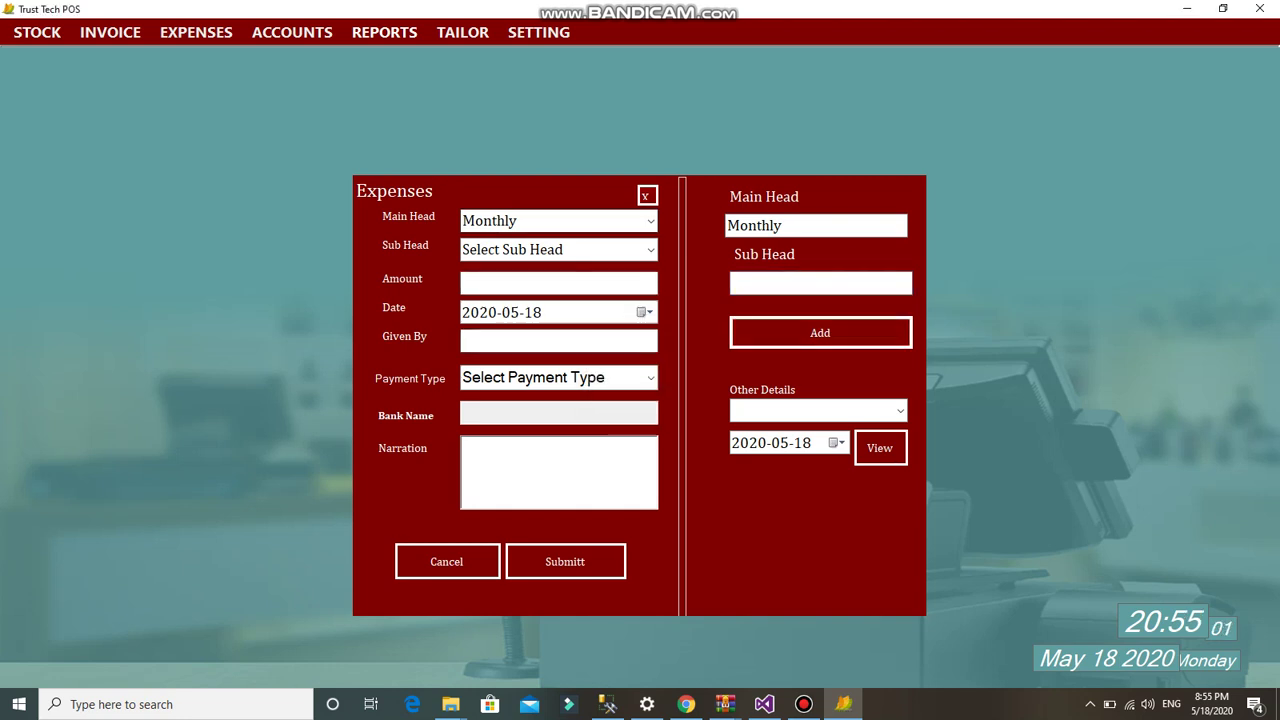
key("Tab")
key("Return")
key("Tab")
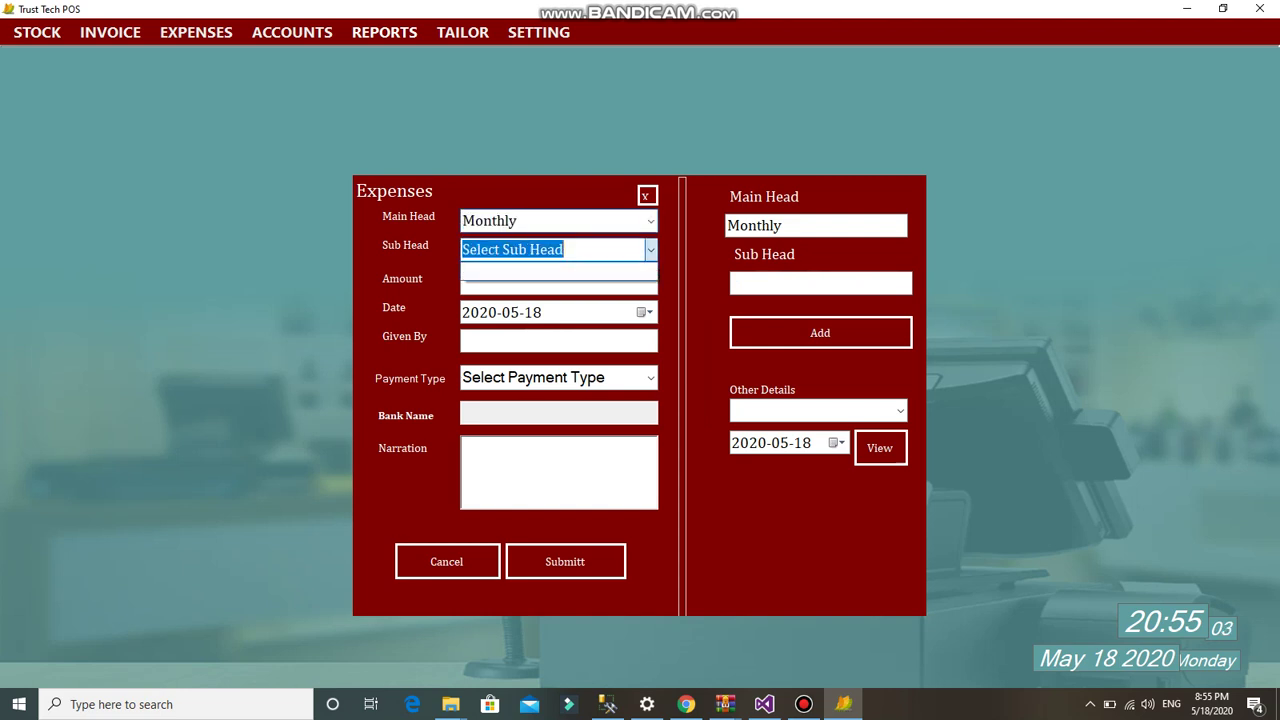
key("shift+Tab")
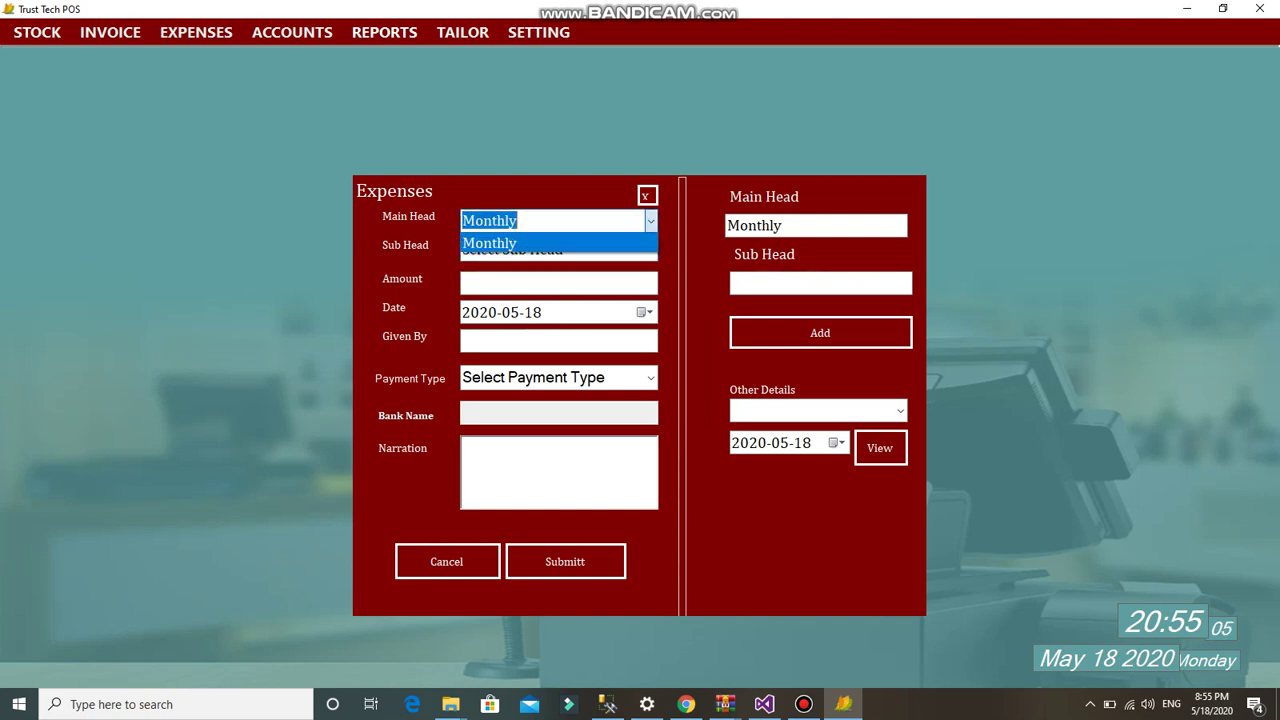
key("Return")
key("Tab")
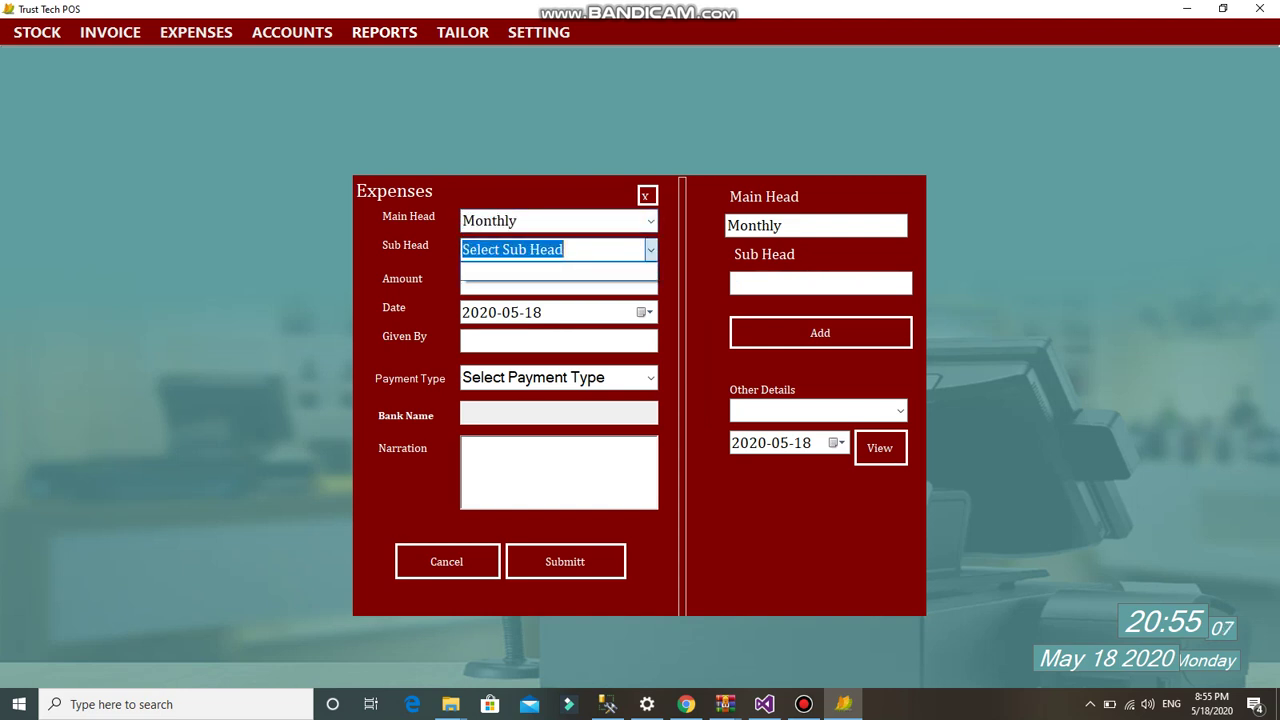
key("Escape")
key("Escape")
key("alt+e")
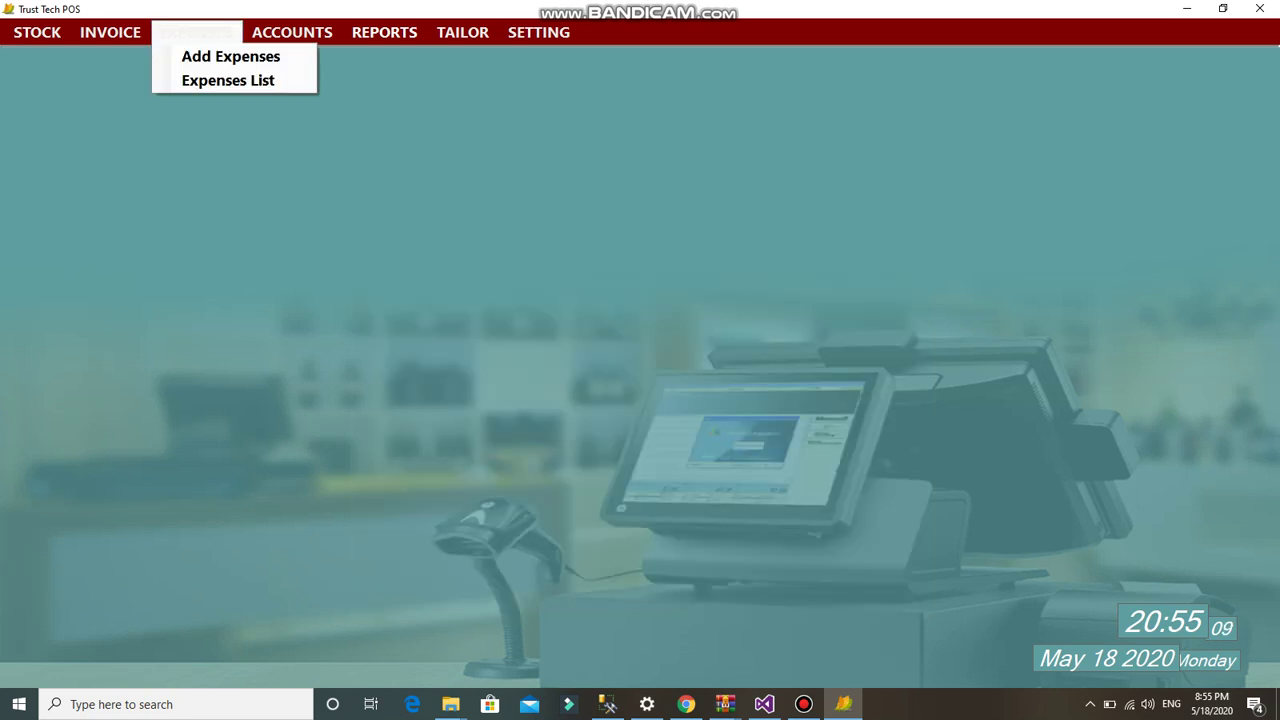
- Fill a Monthly Rent expense, look at the Bank payment option, then cancel without saving
key("Return")
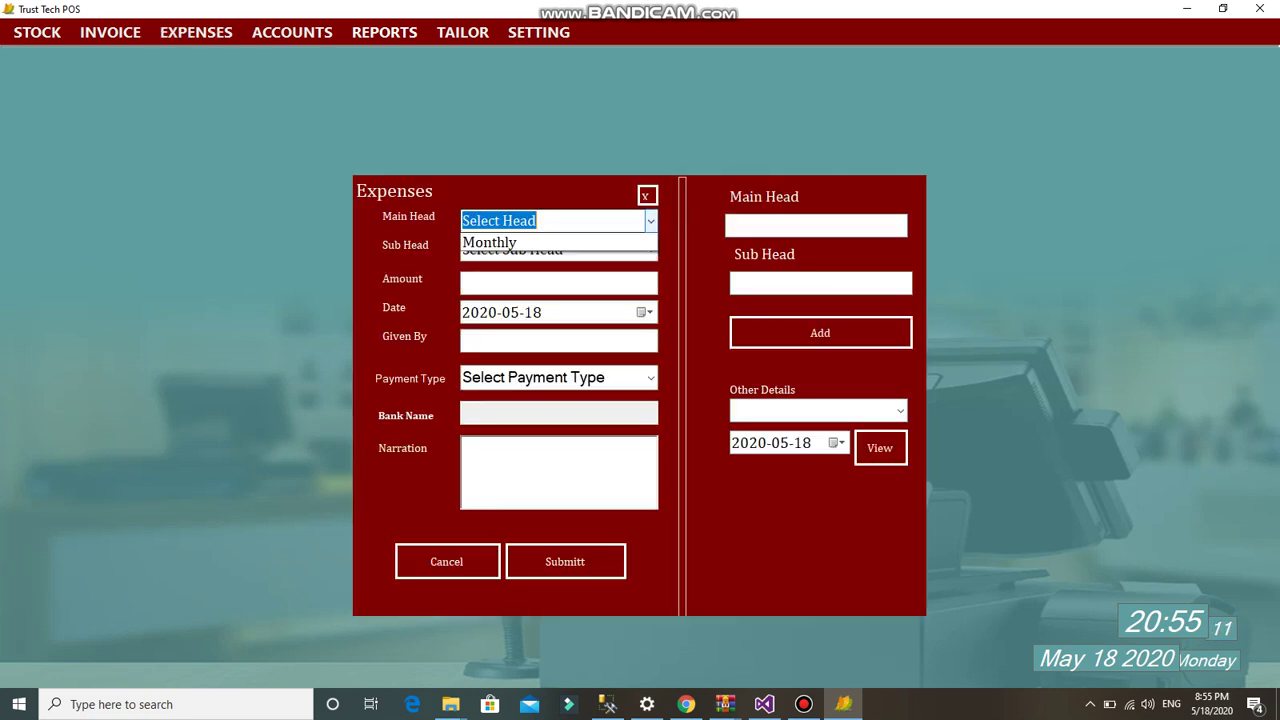
key("Down")
key("Return")
left_click(650, 249)
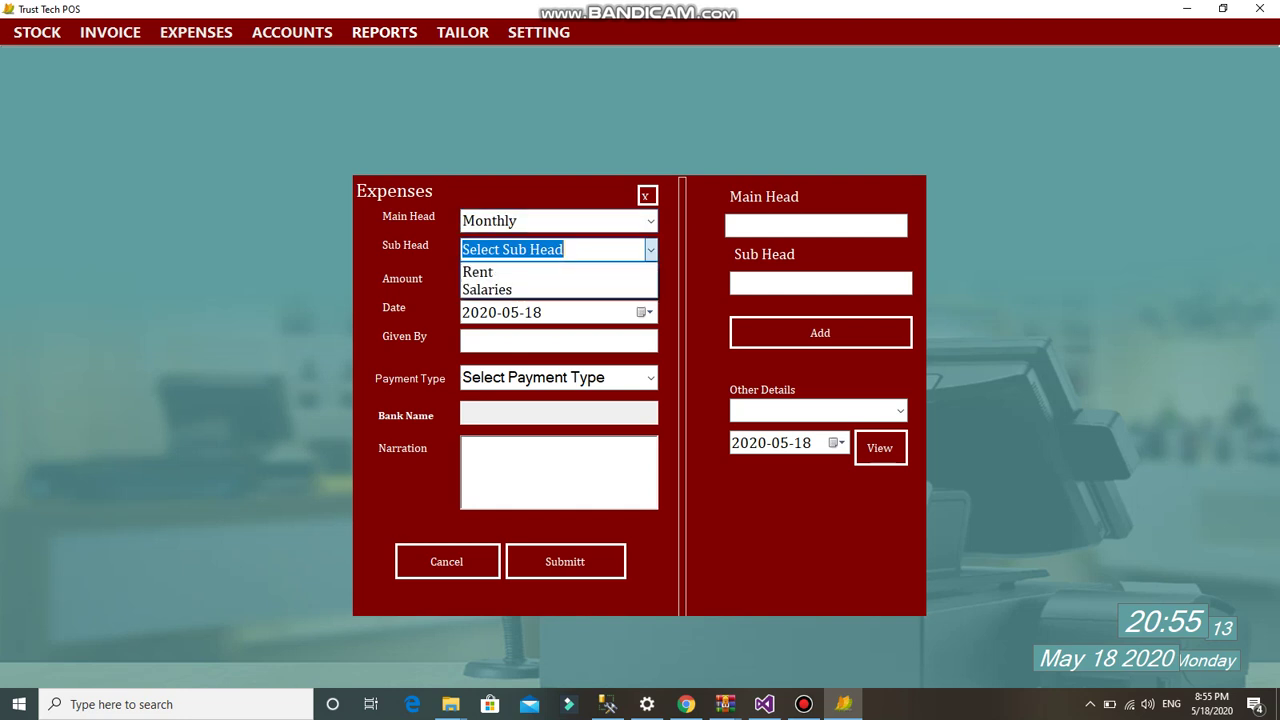
key("Return")
key("Tab")
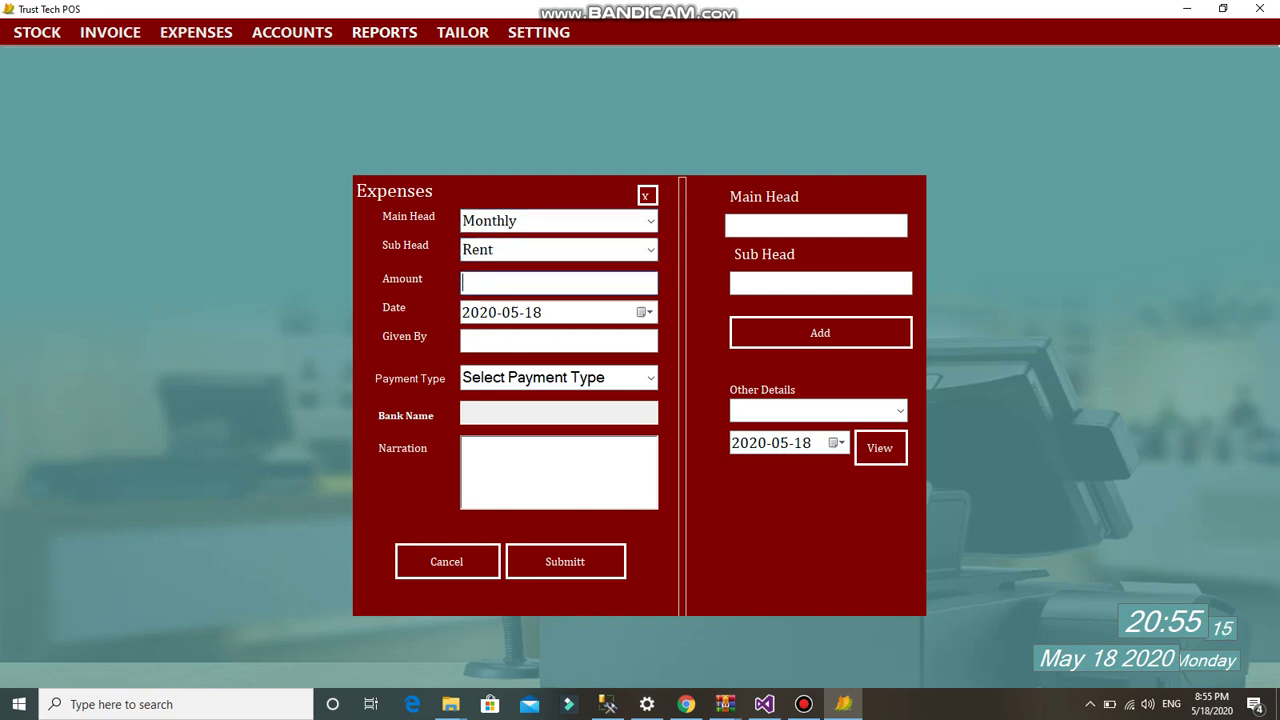
key("Tab")
key("Tab")
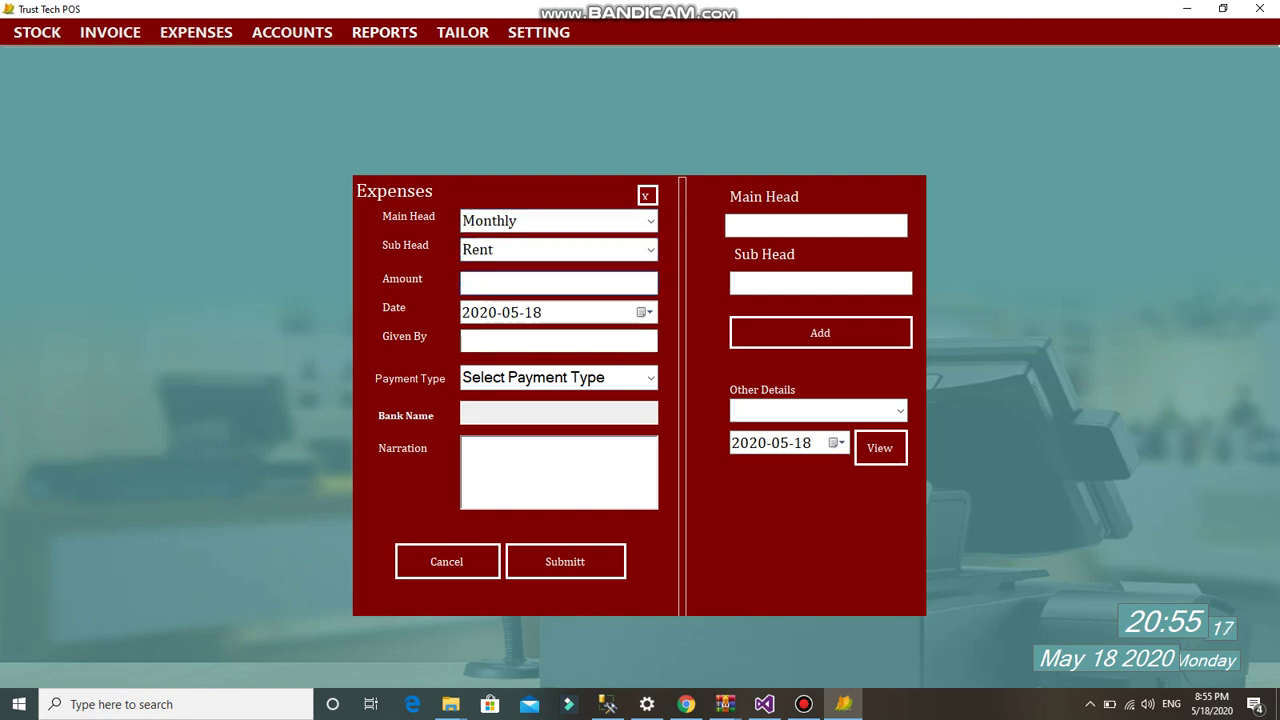
key("Tab")
key("alt+Down")
key("Down")
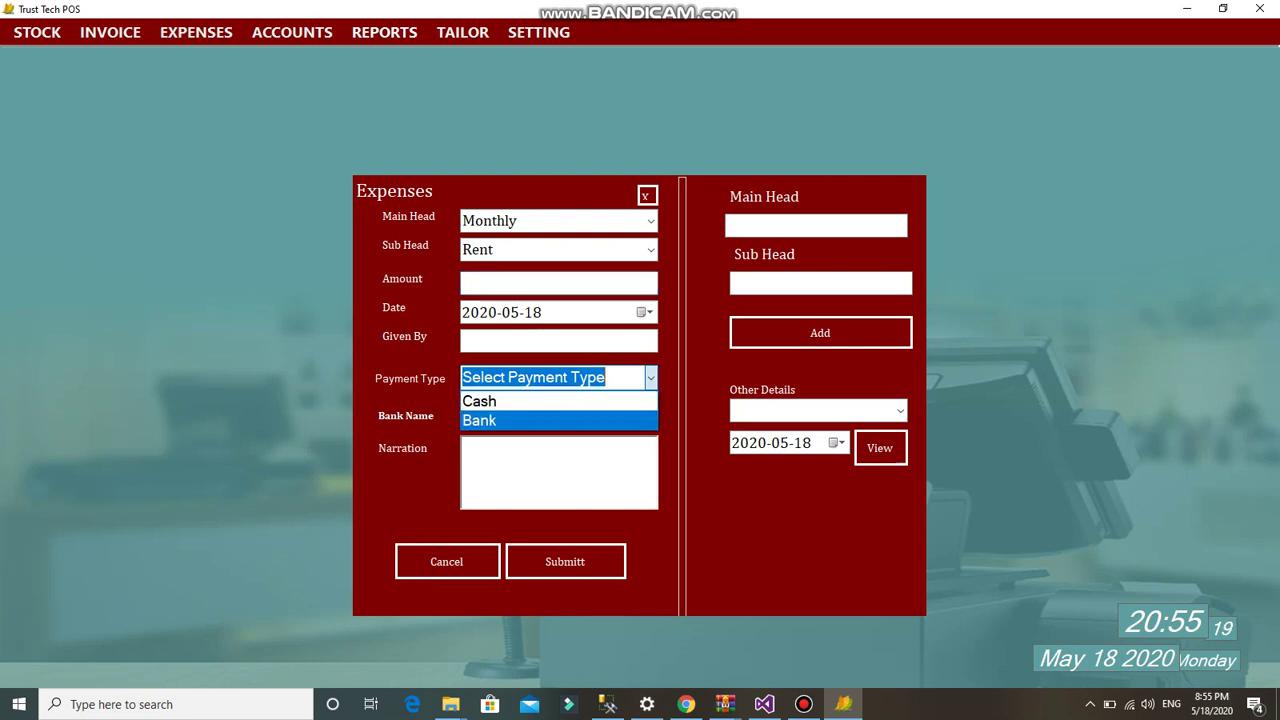
key("Escape")
key("Tab")
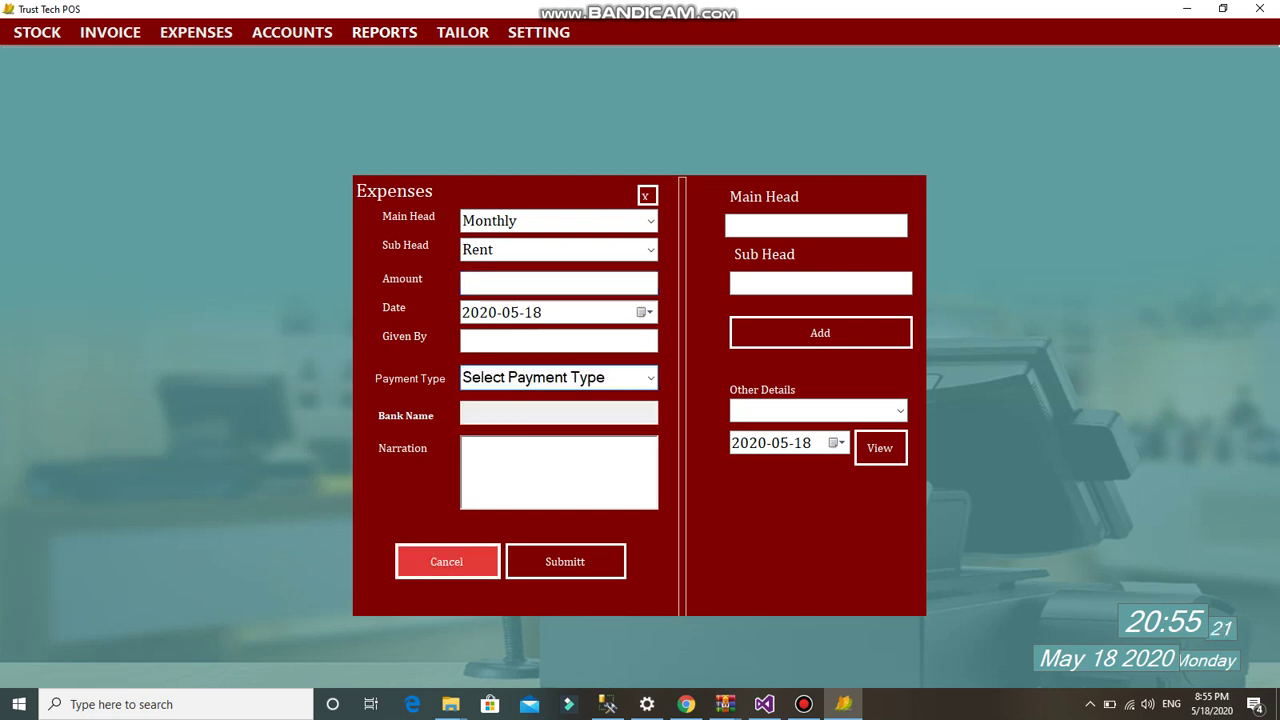
key("Return")
- View the empty Expenses List and close it
key("alt+e")
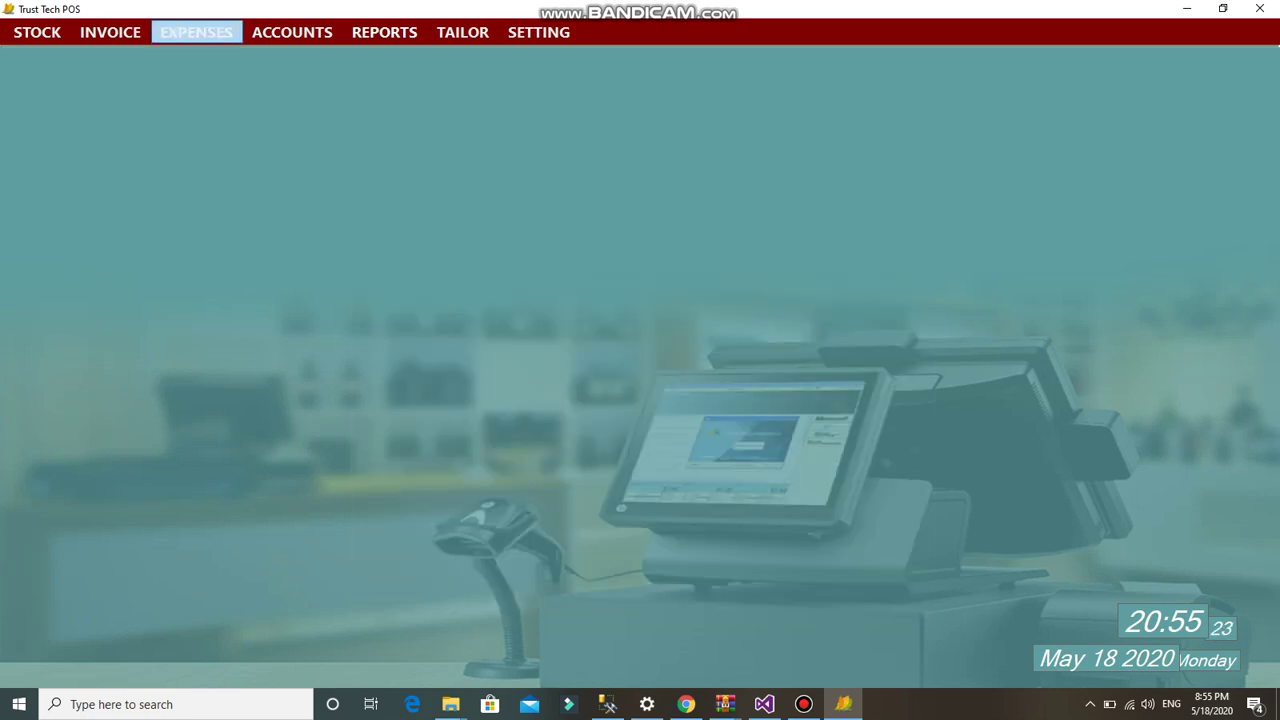
key("Down")
key("Down")
key("Return")
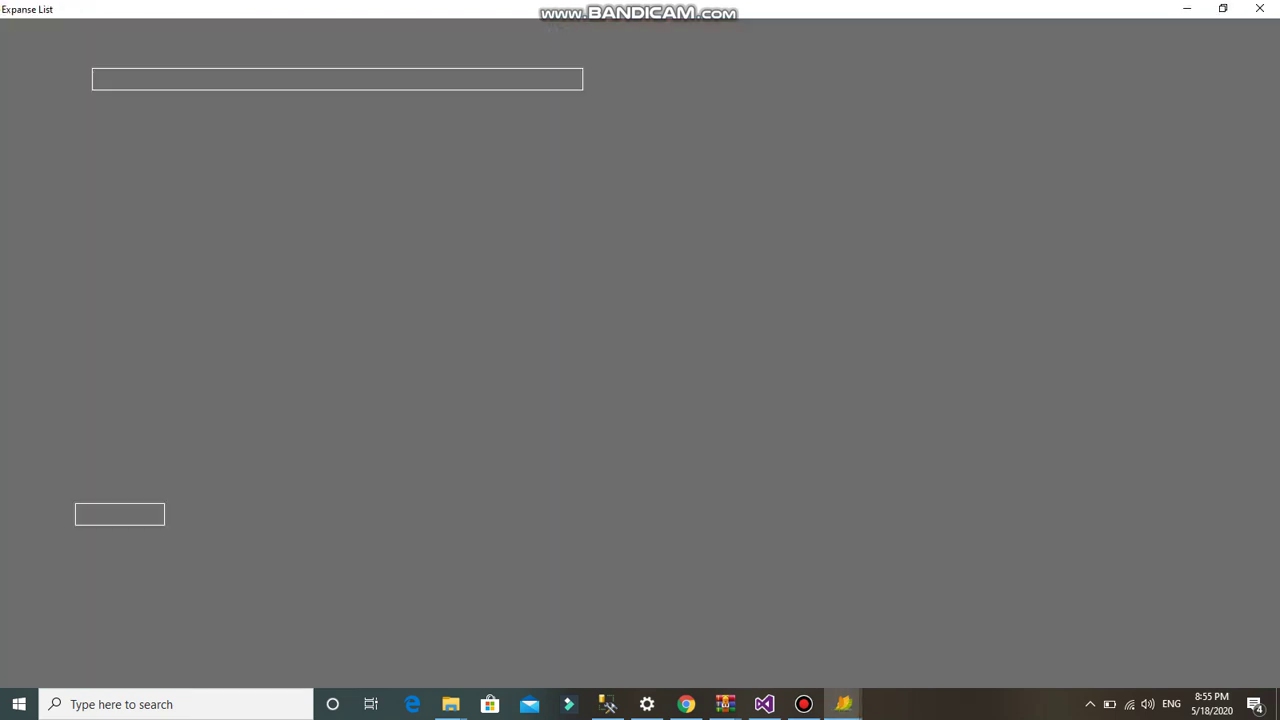
key("Return")
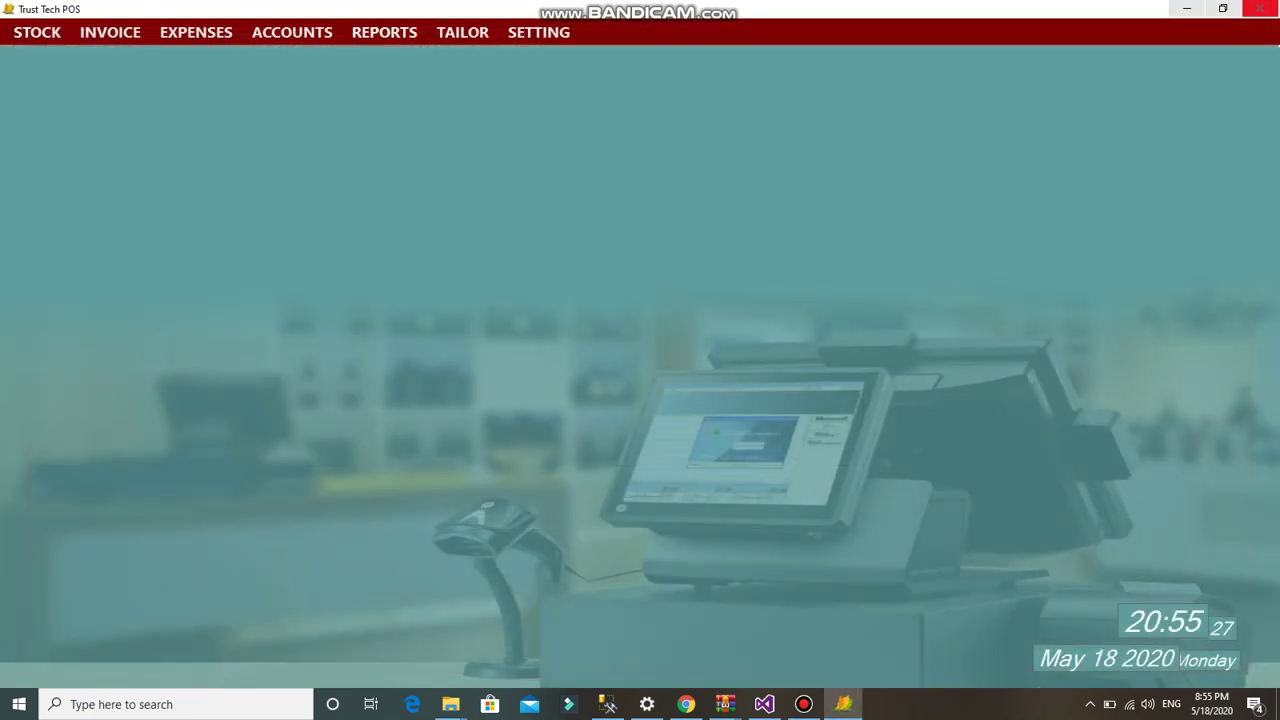
key("Return")
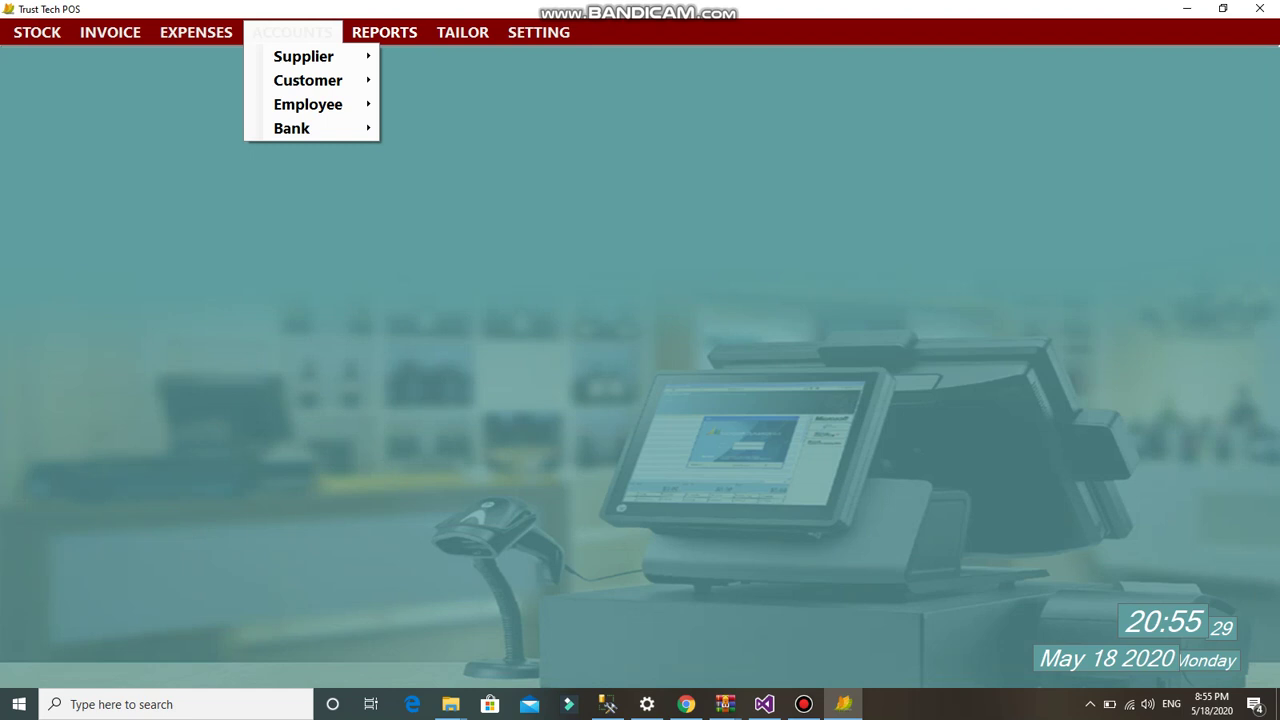
- Register a new customer with their name and an old liability of 1000
key("Down")
key("Down")
key("Right")
key("Return")
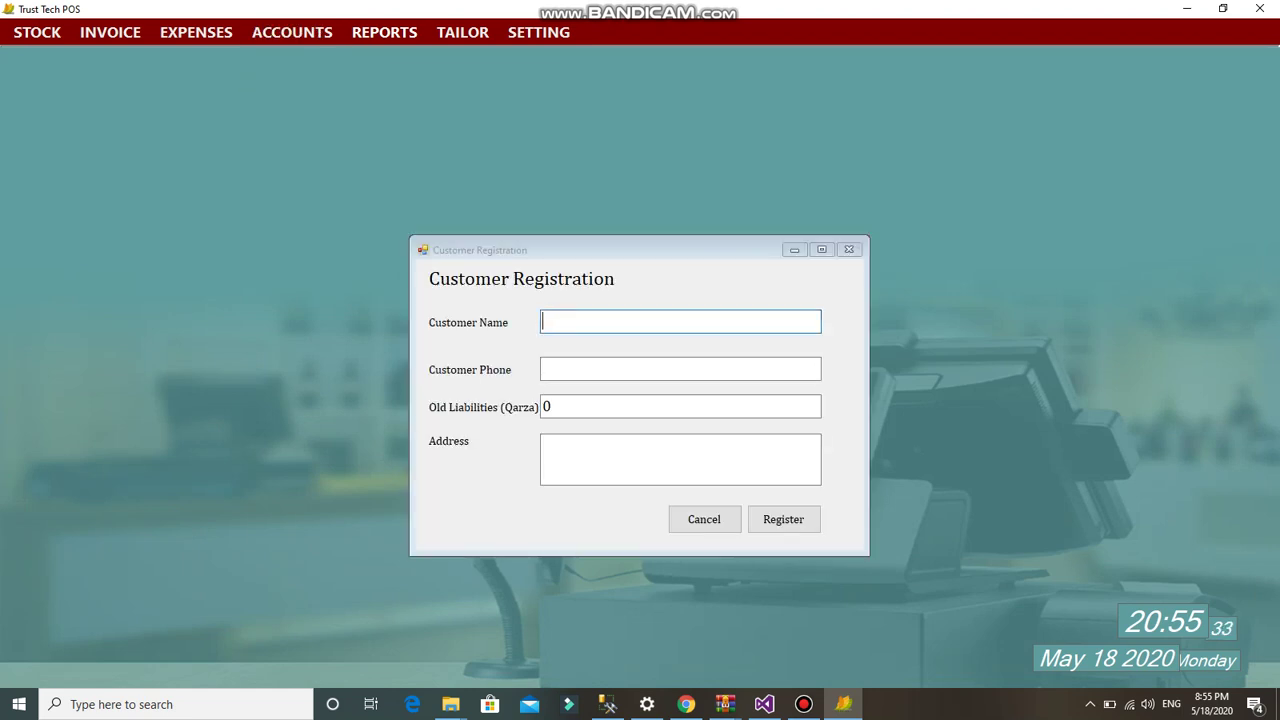
type("Irfan")
key("Tab")
key("Tab")
type("10")
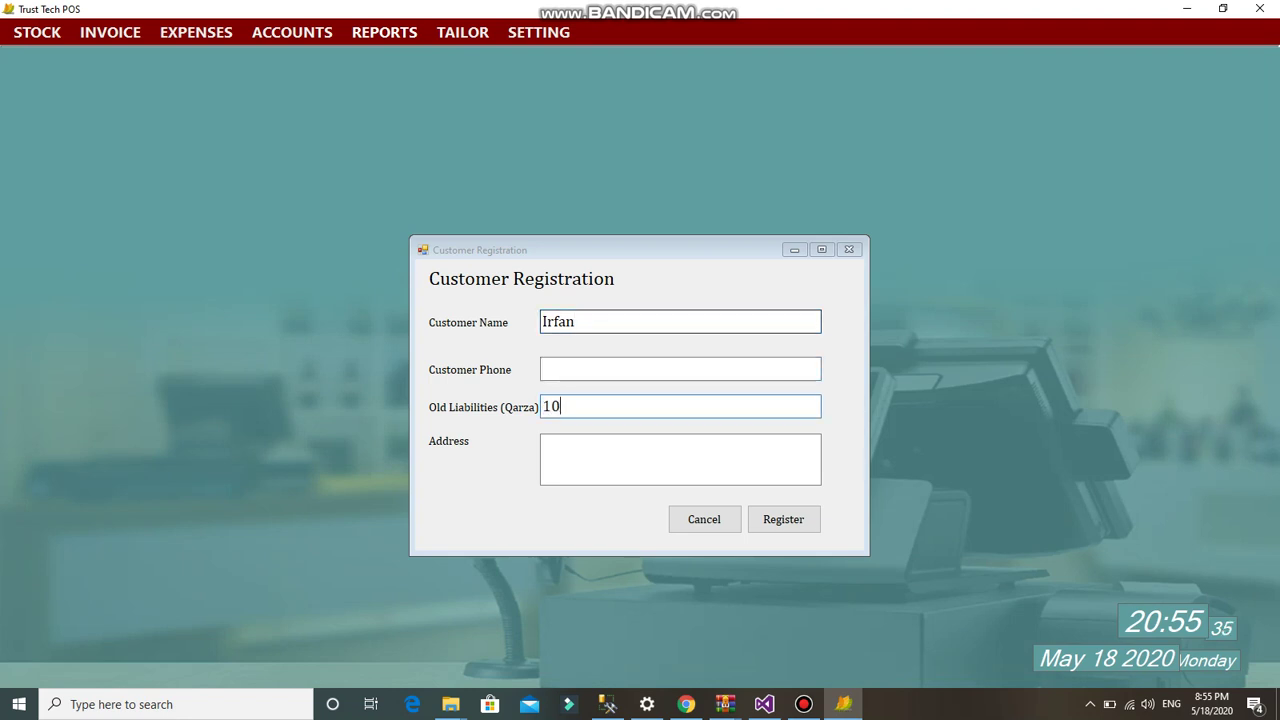
key("Tab")
key("Tab")
key("Return")
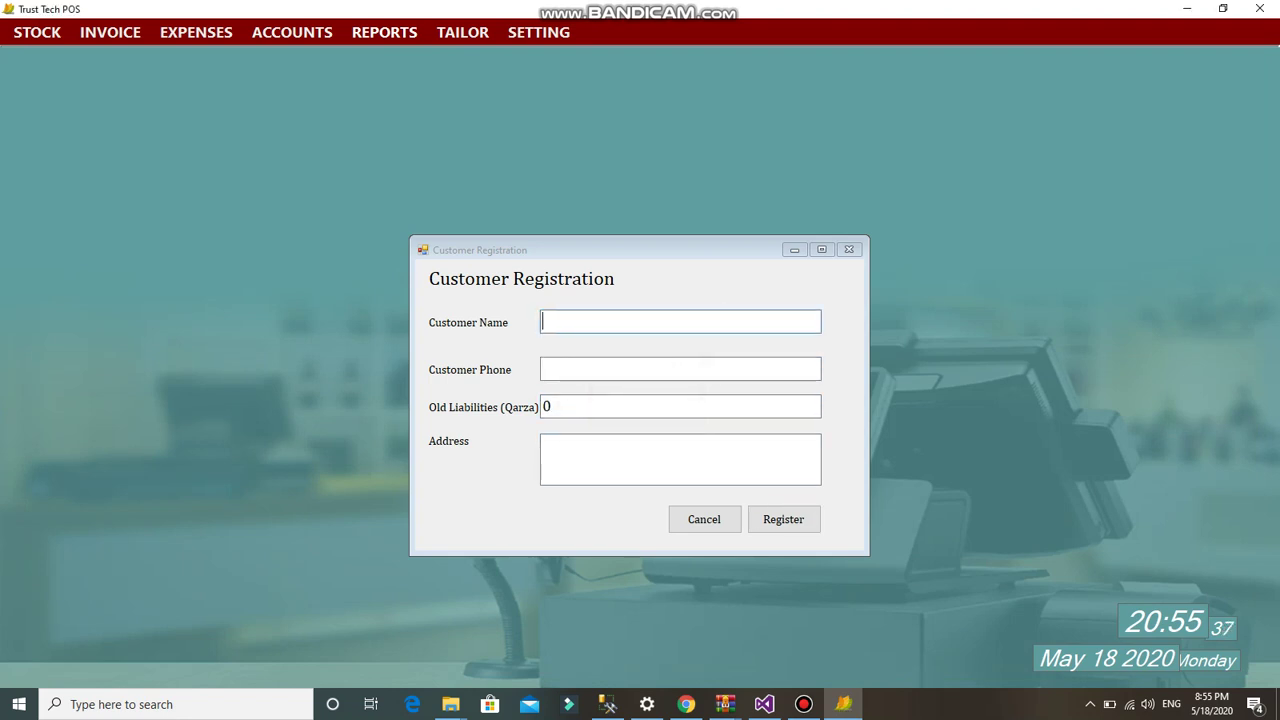
key("Escape")
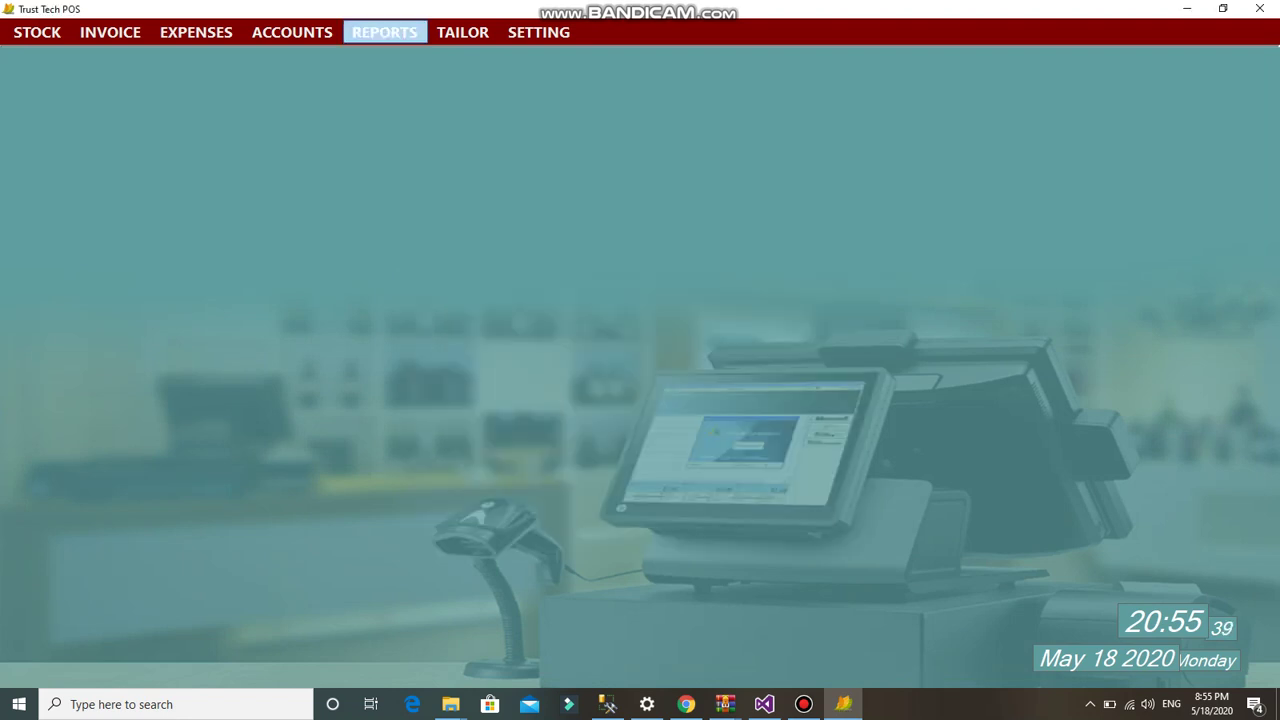
- Review the Customer Accounts list showing the 1000 balance, then close it
left_click(292, 32)
mouse_move(308, 80)
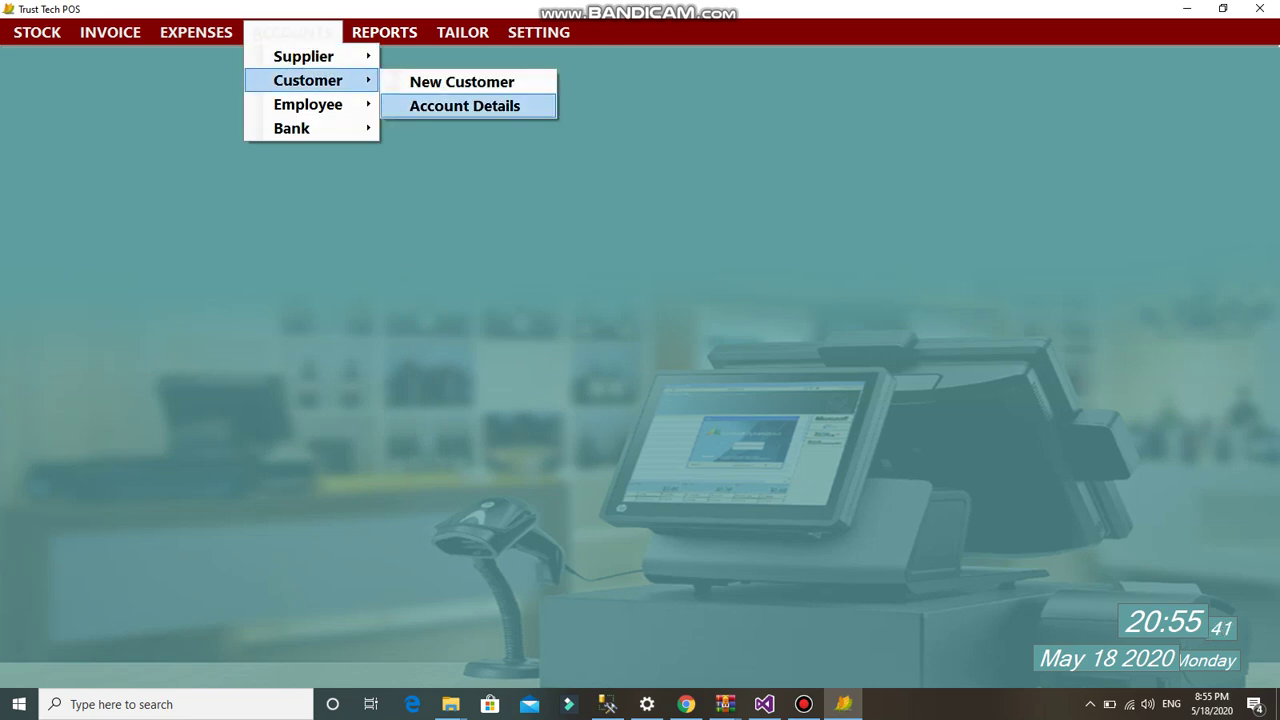
left_click(464, 105)
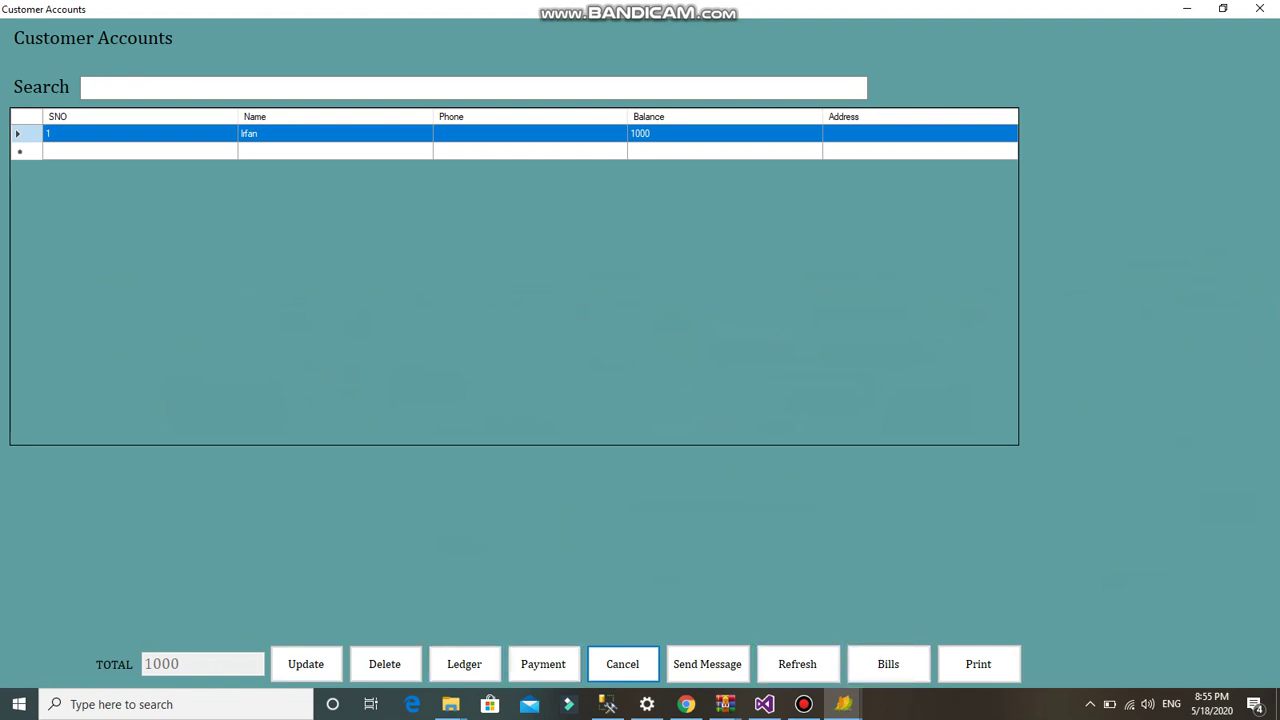
left_click(1260, 9)
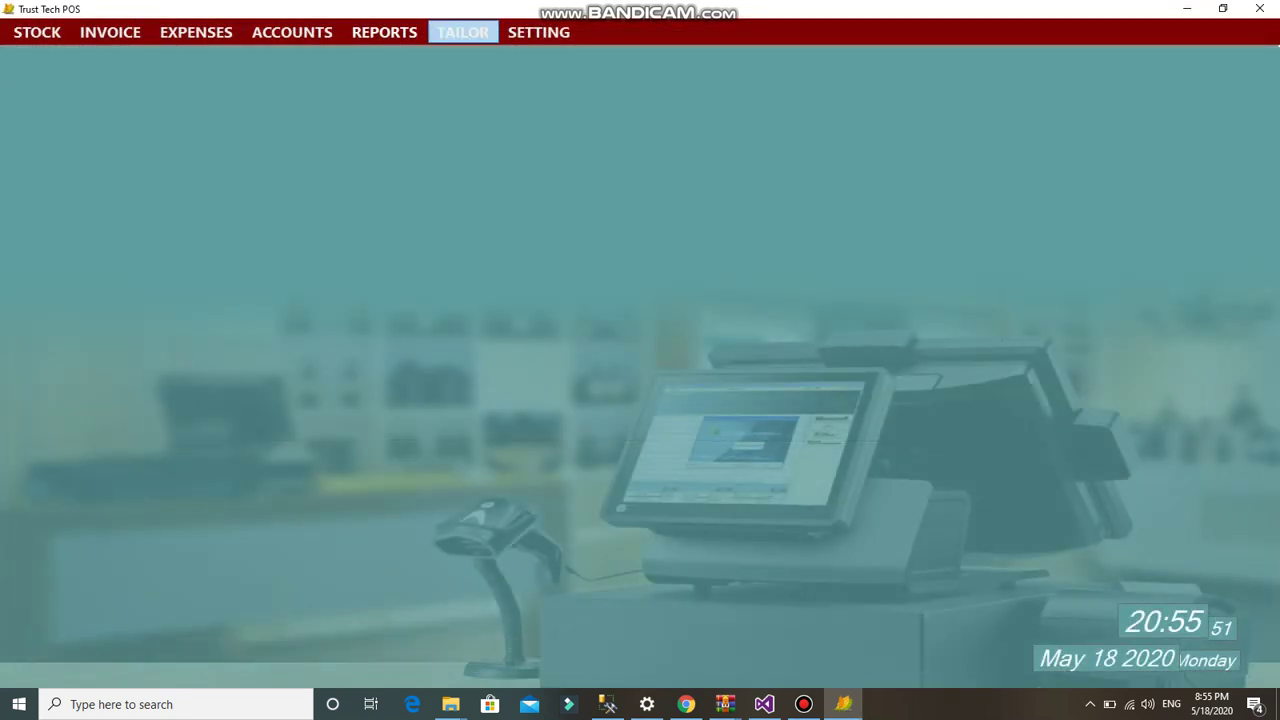
left_click(110, 32)
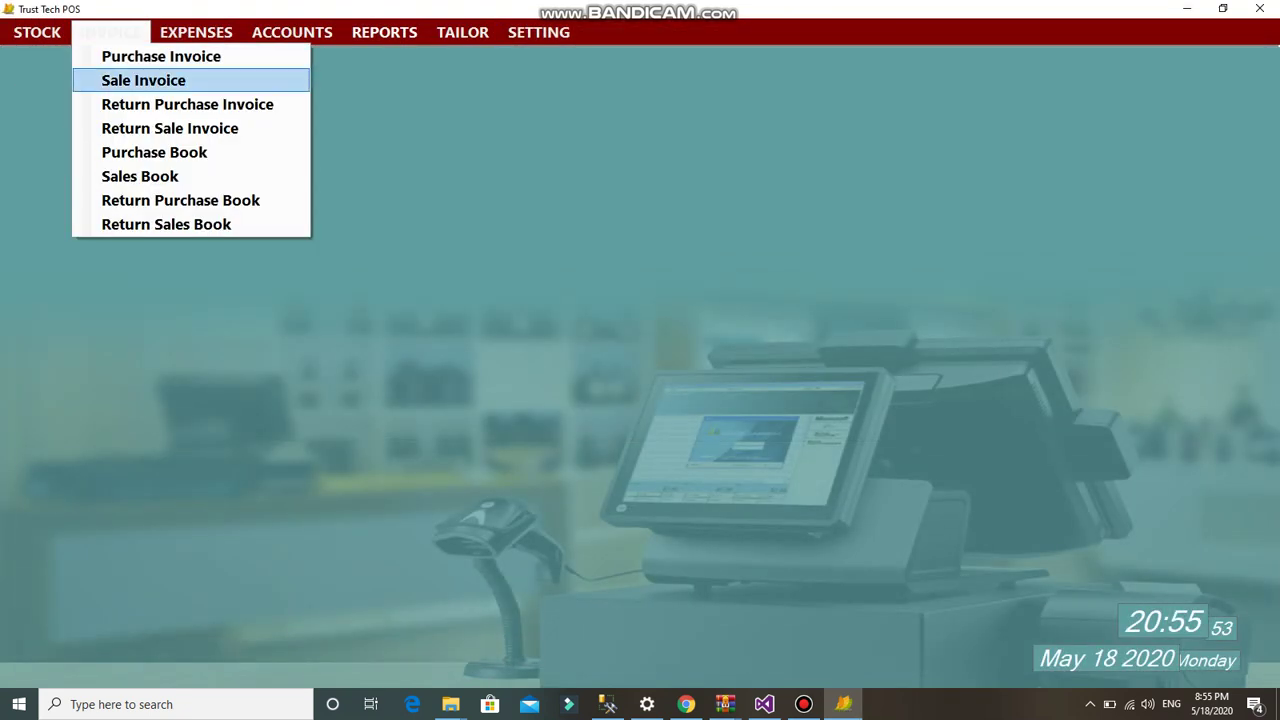
left_click(140, 80)
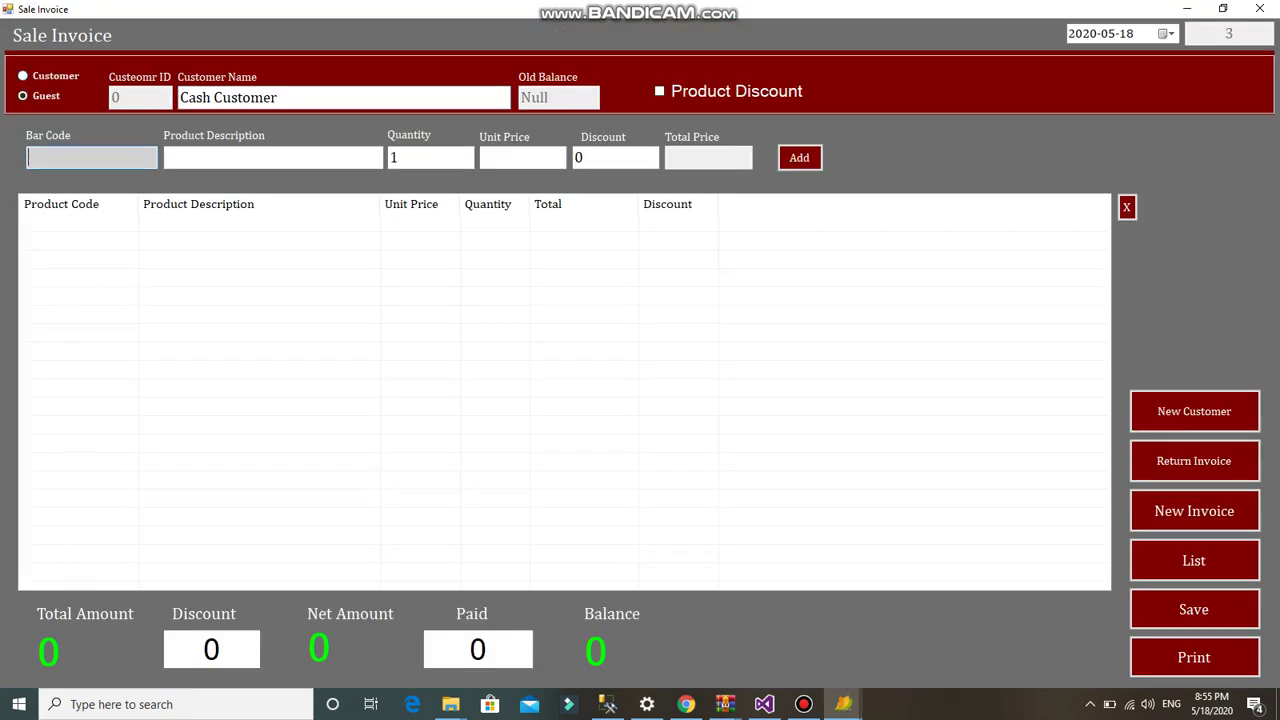
type("Irfan")
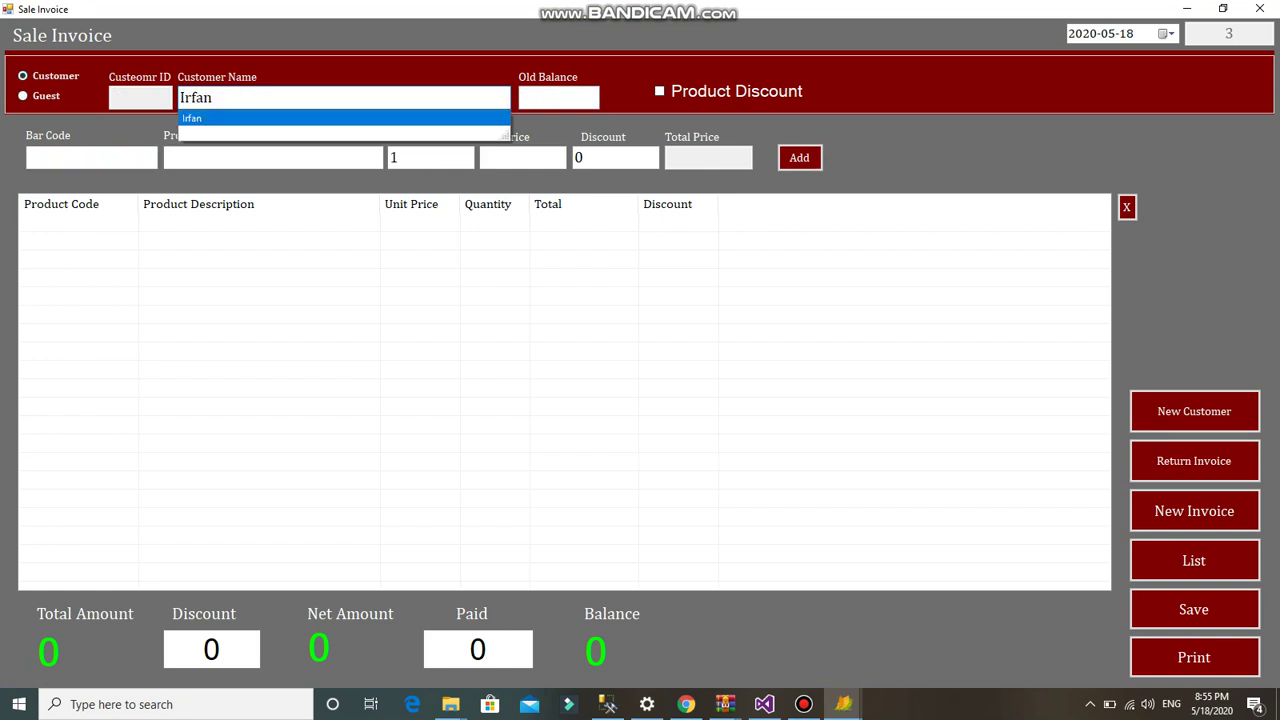
key("Return")
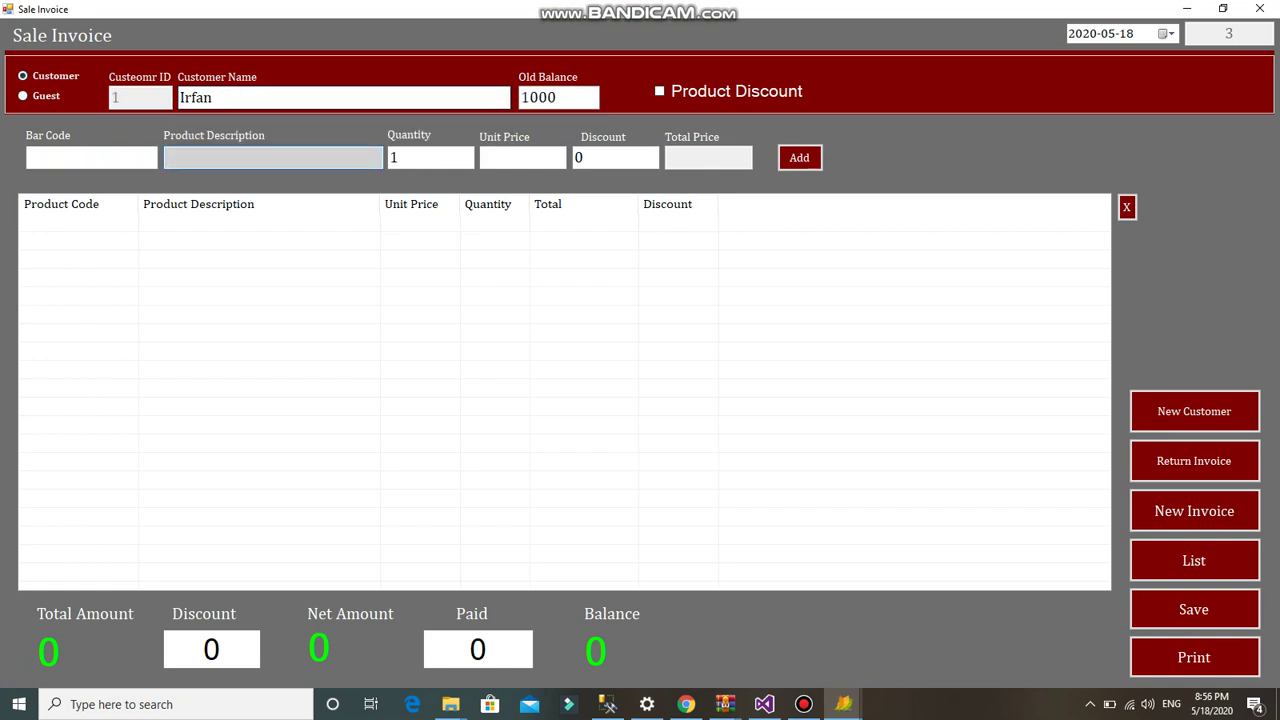
left_click(91, 157)
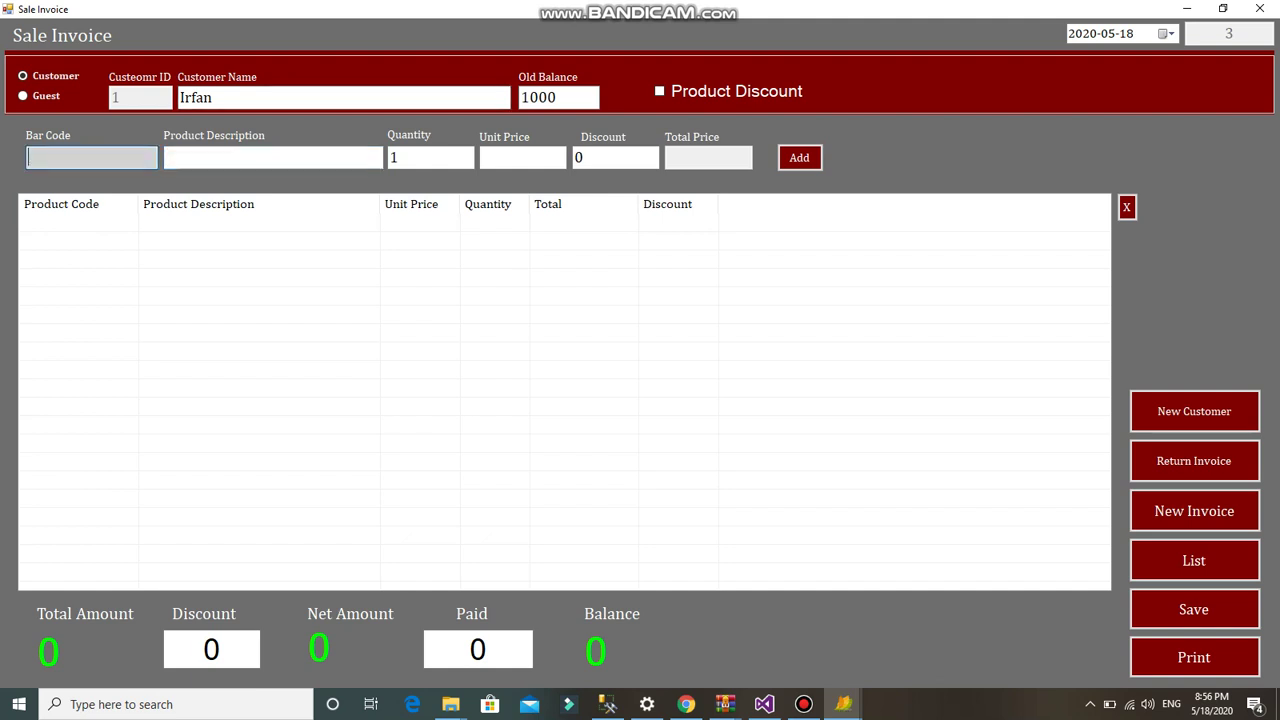
type("0")
key("Down")
key("Return")
key("Return")
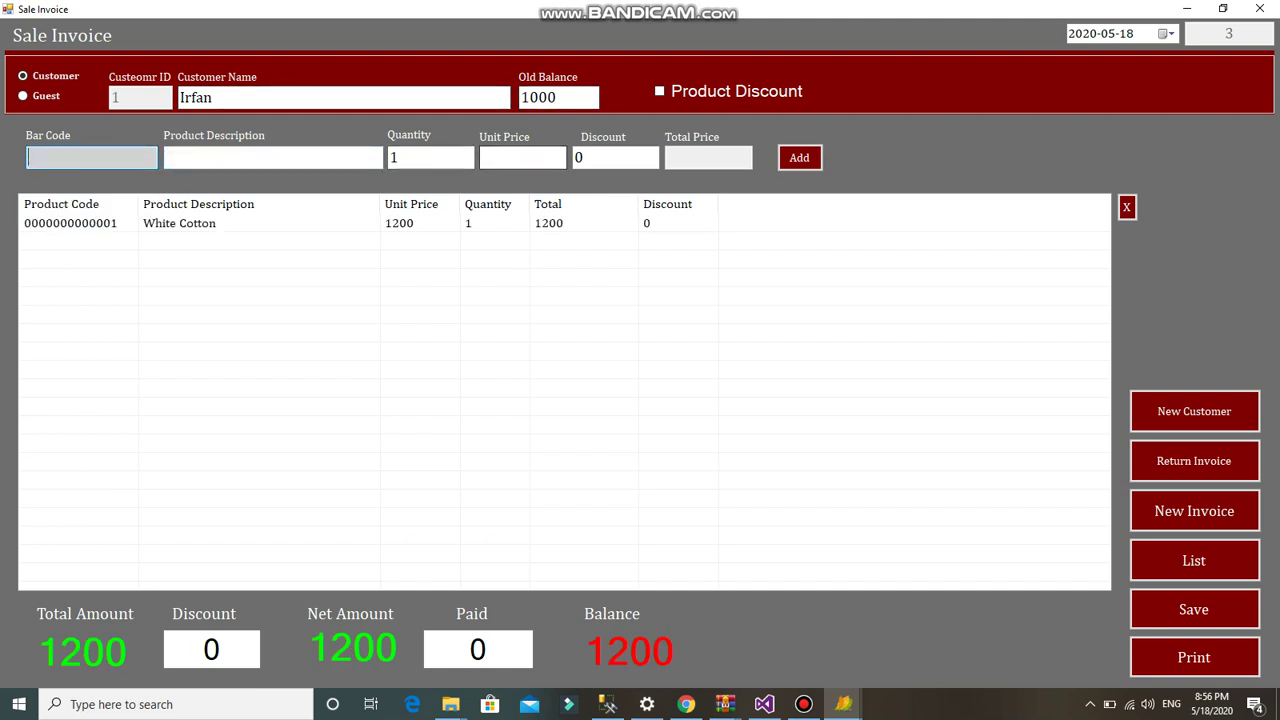
left_click(1193, 609)
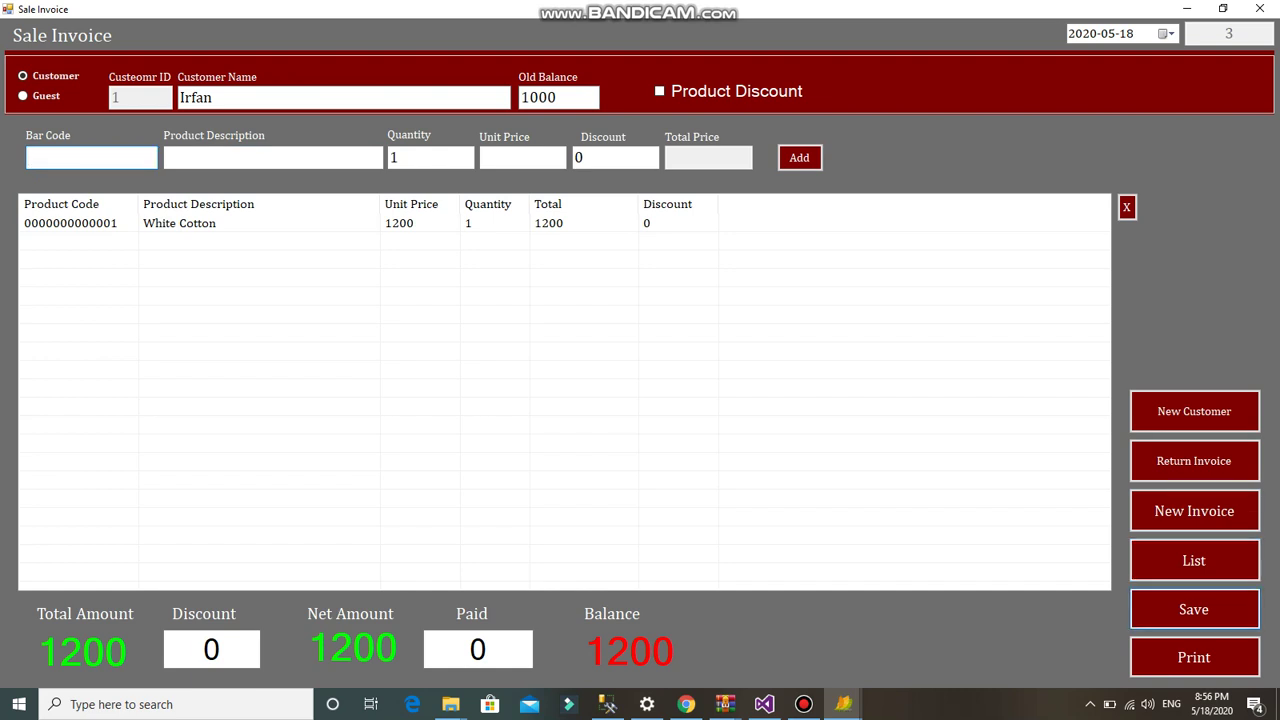
left_click(1259, 9)
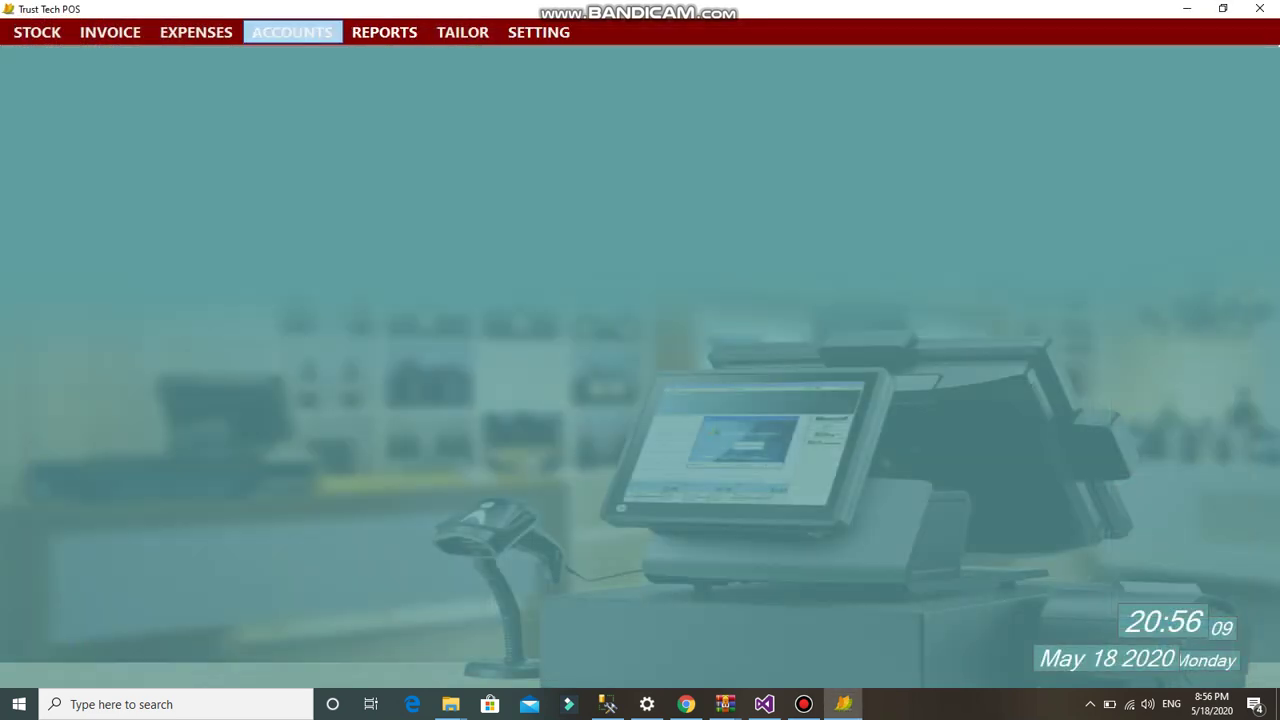
left_click(292, 32)
mouse_move(308, 80)
left_click(464, 105)
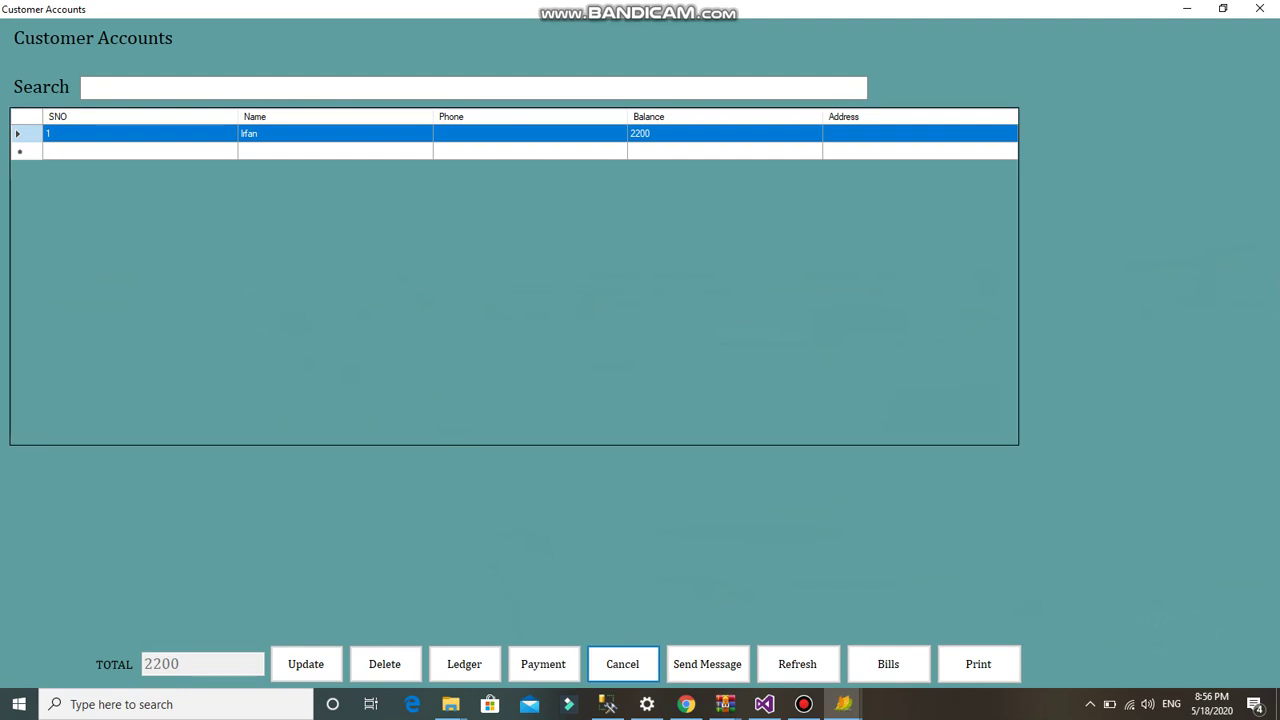
left_click(464, 664)
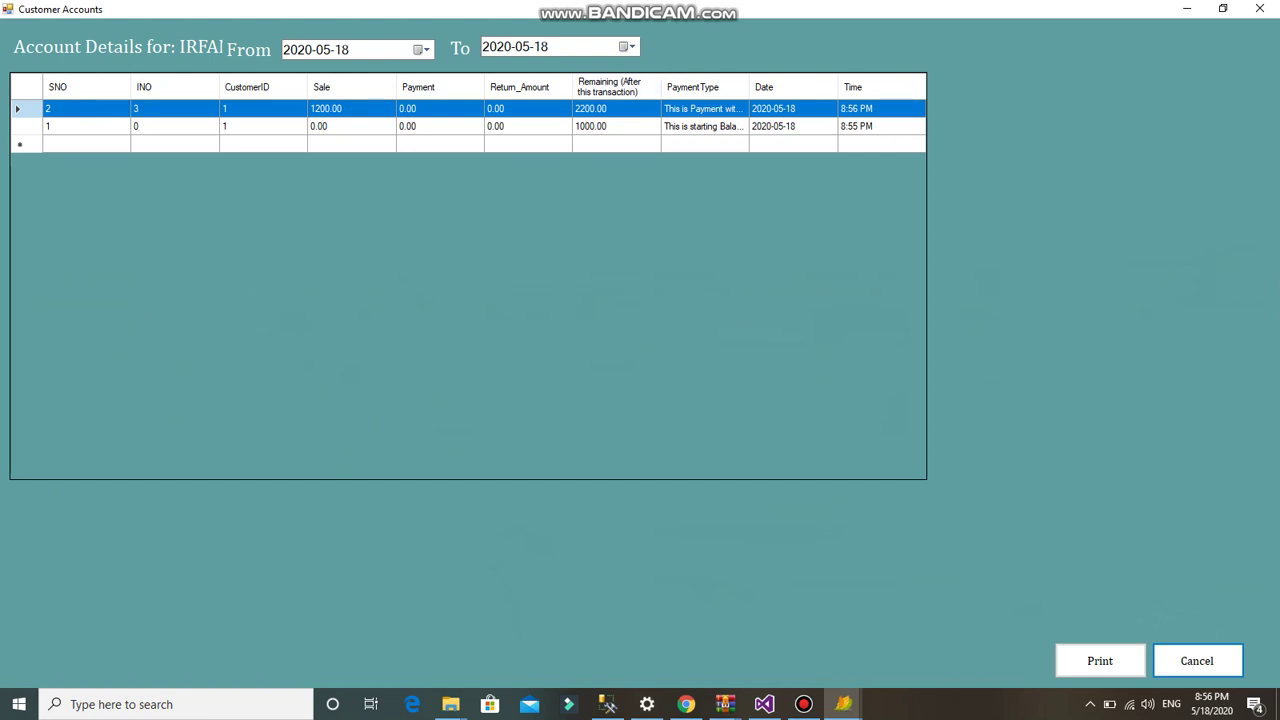
left_click(1197, 661)
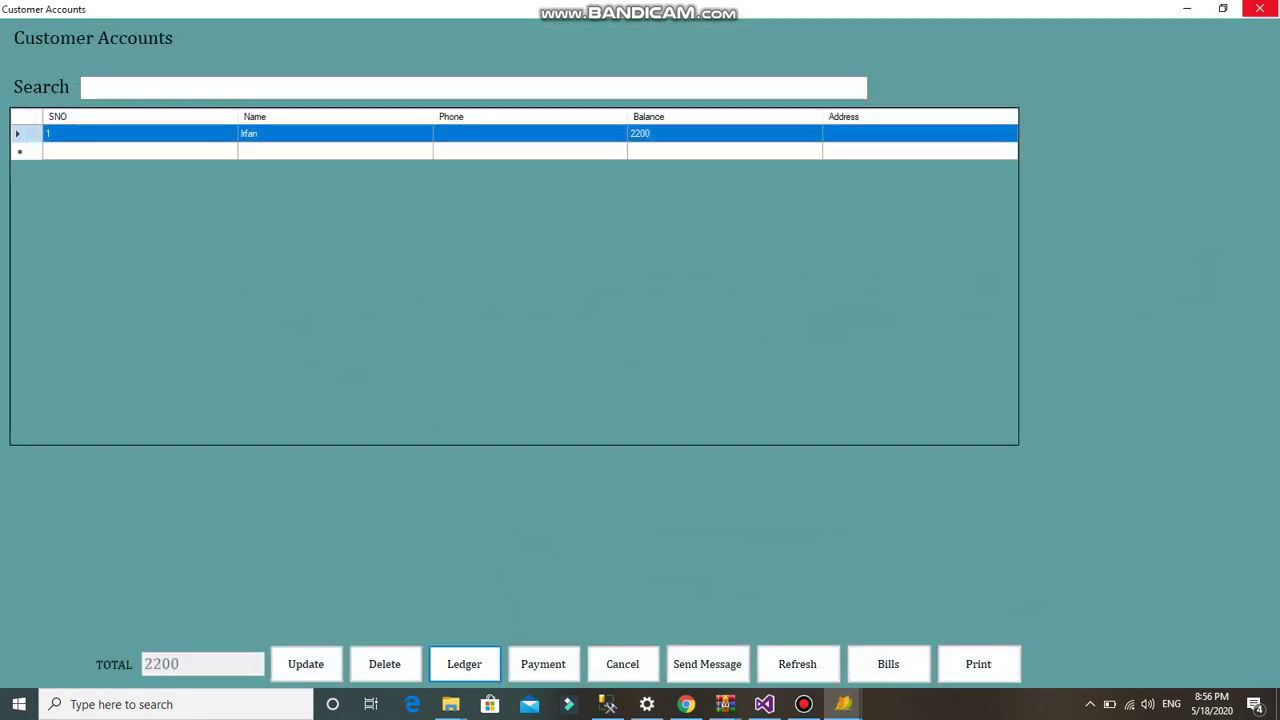
left_click(1259, 8)
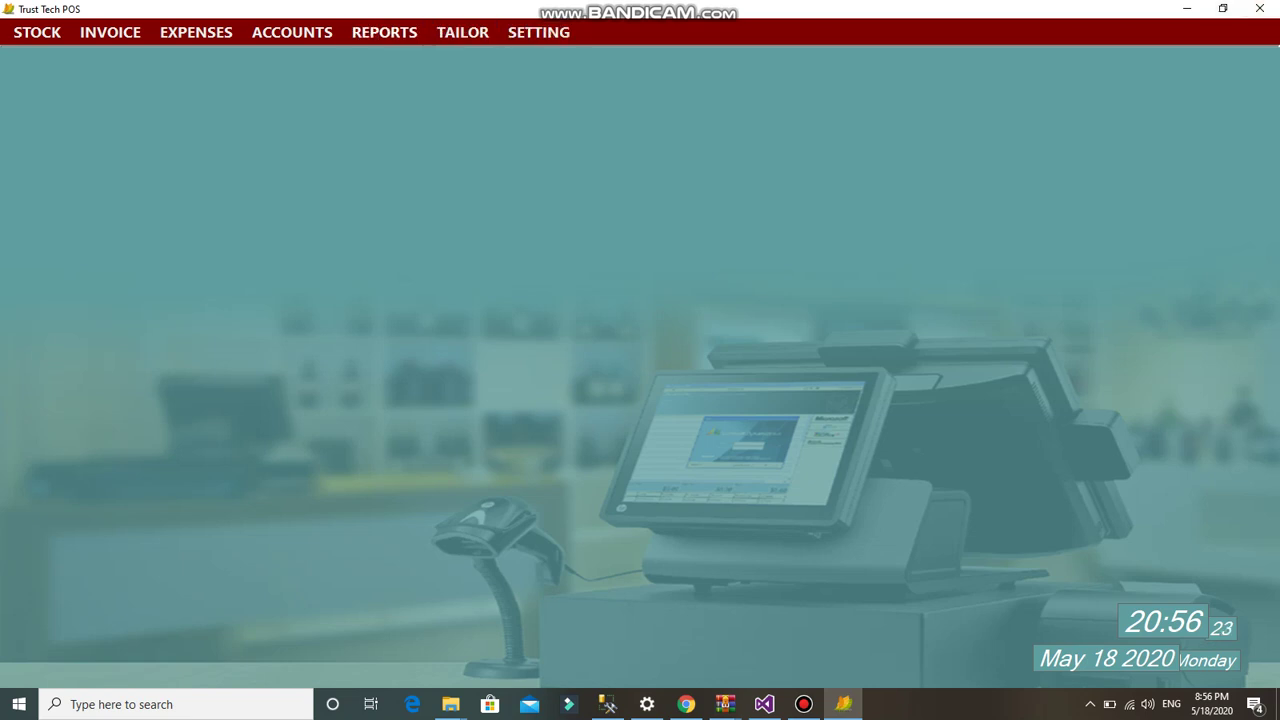
- Browse the Accounts Bank and Reports menus, then launch the UK Tailor module
left_click(291, 32)
mouse_move(308, 104)
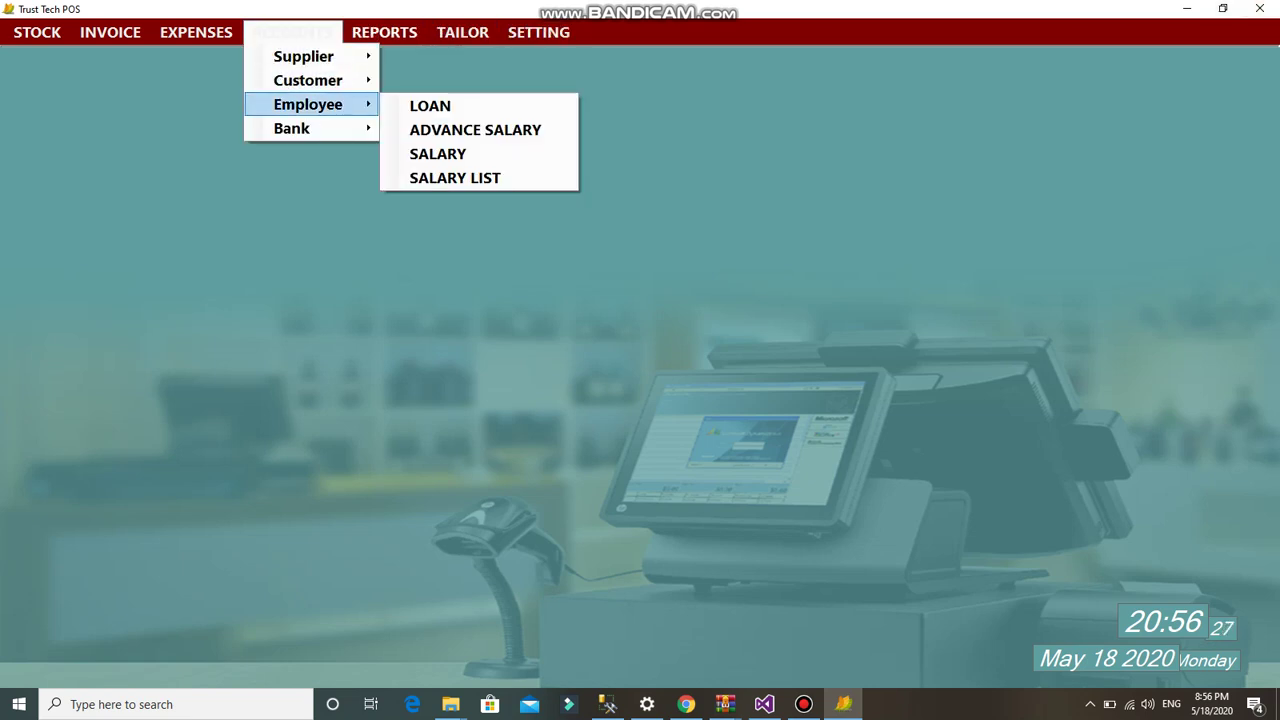
mouse_move(300, 128)
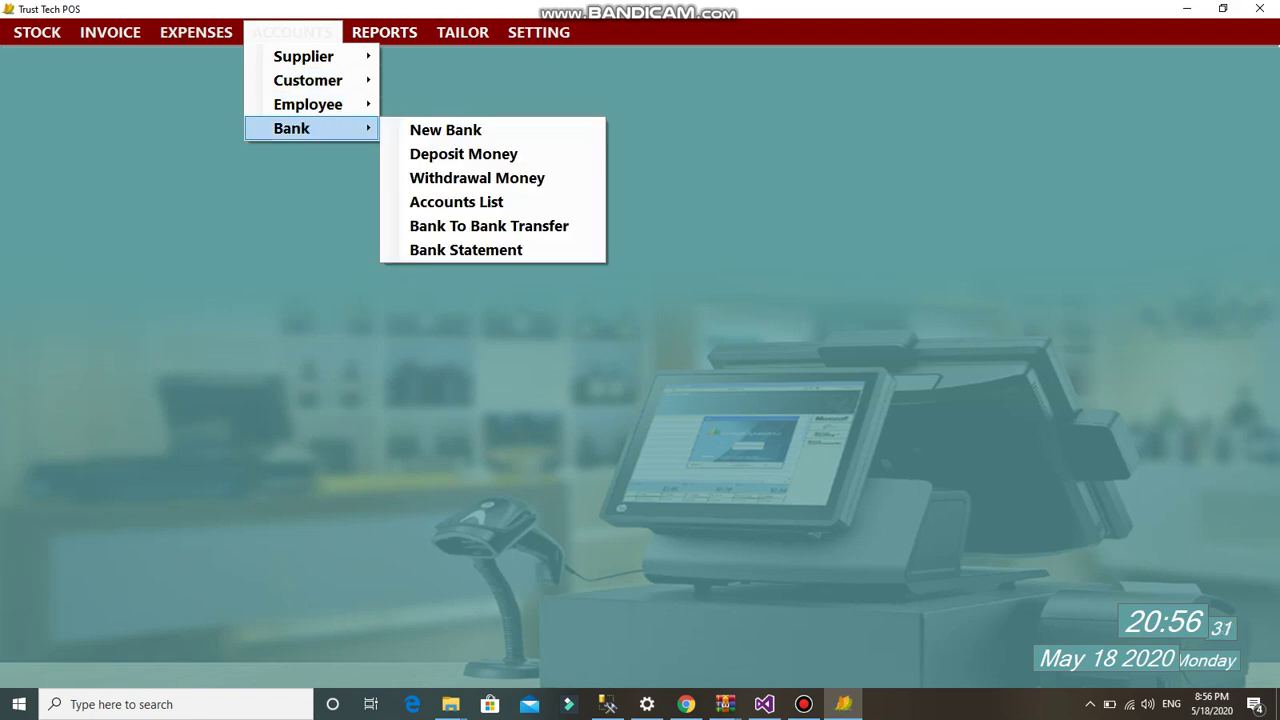
left_click(384, 32)
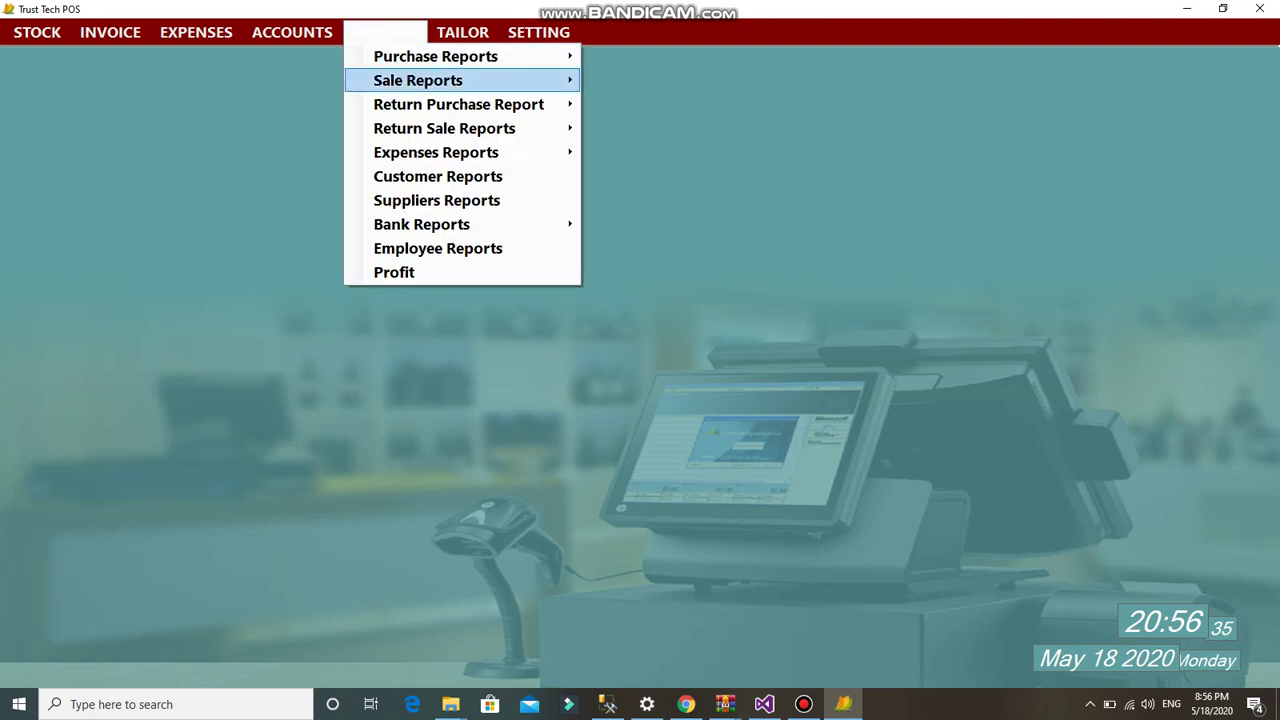
mouse_move(458, 104)
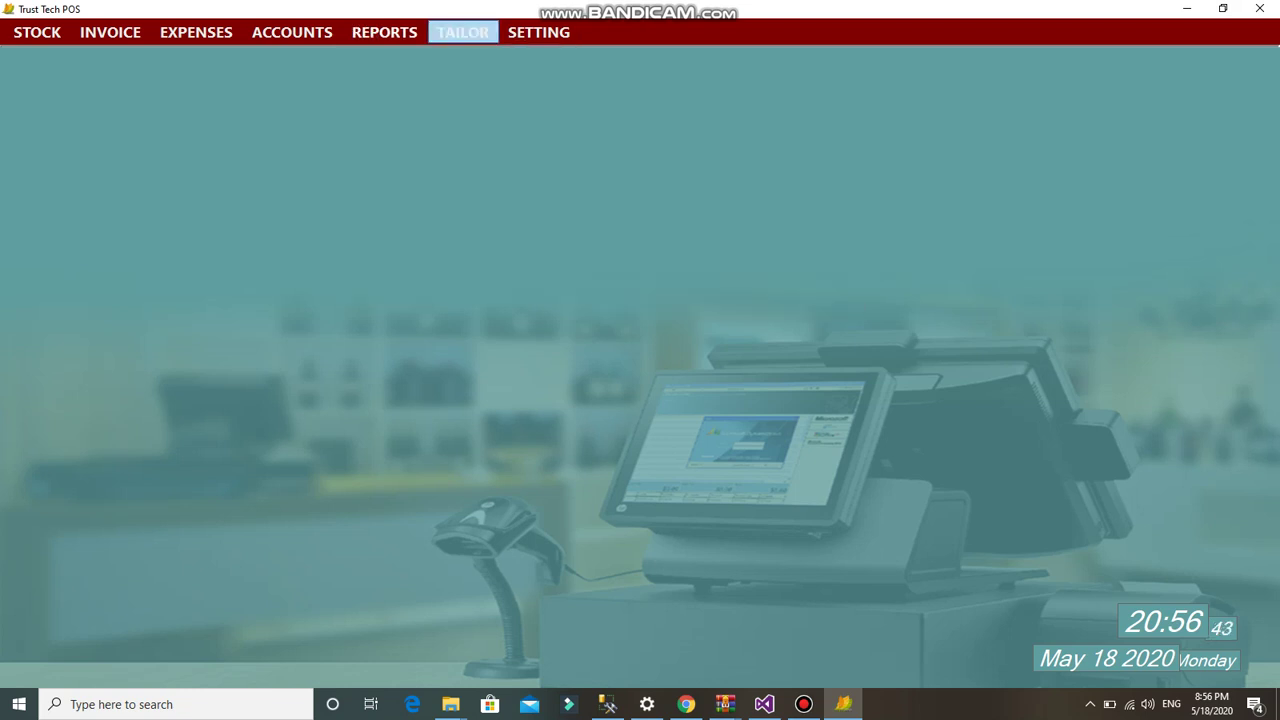
mouse_move(538, 32)
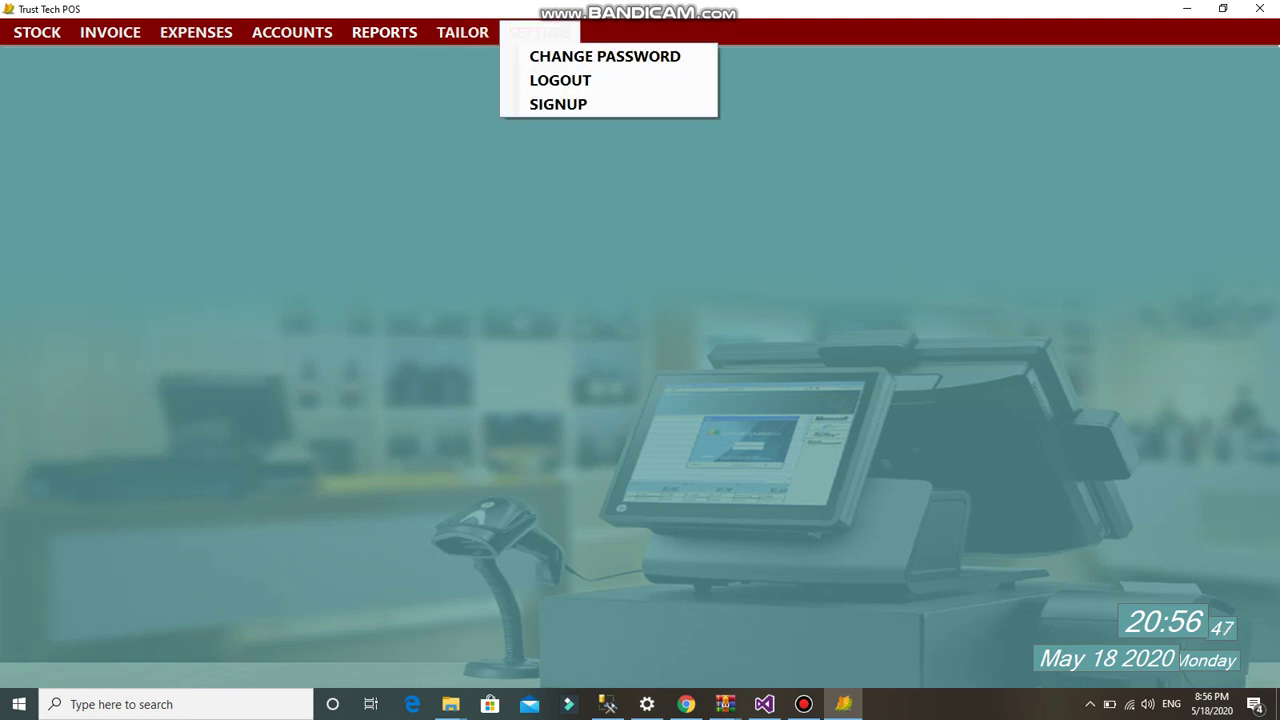
key("Return")
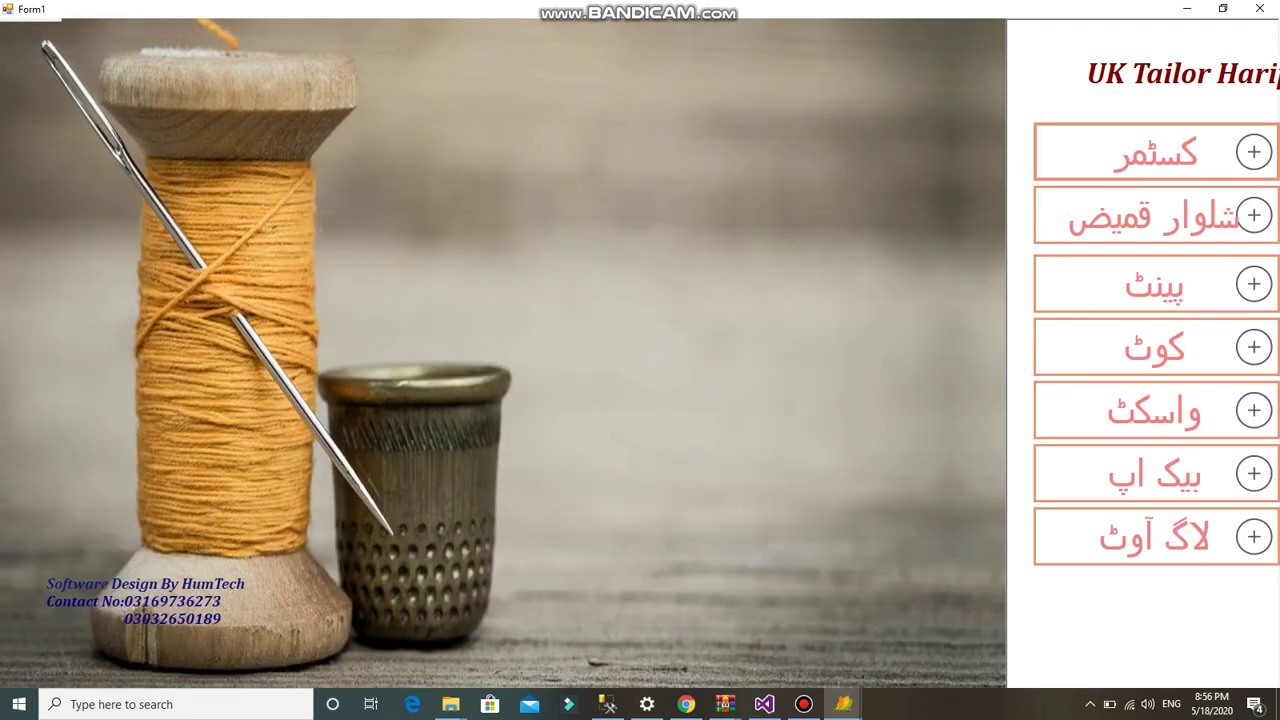
key("Return")
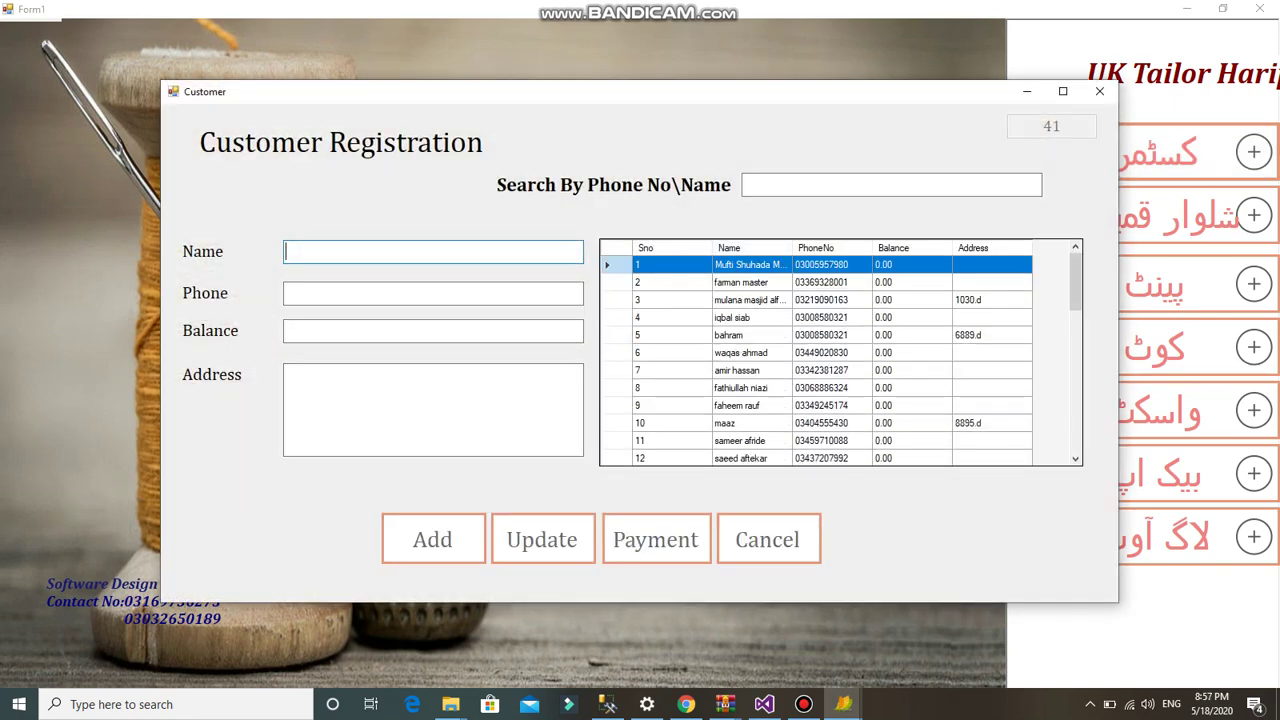
left_click(1100, 91)
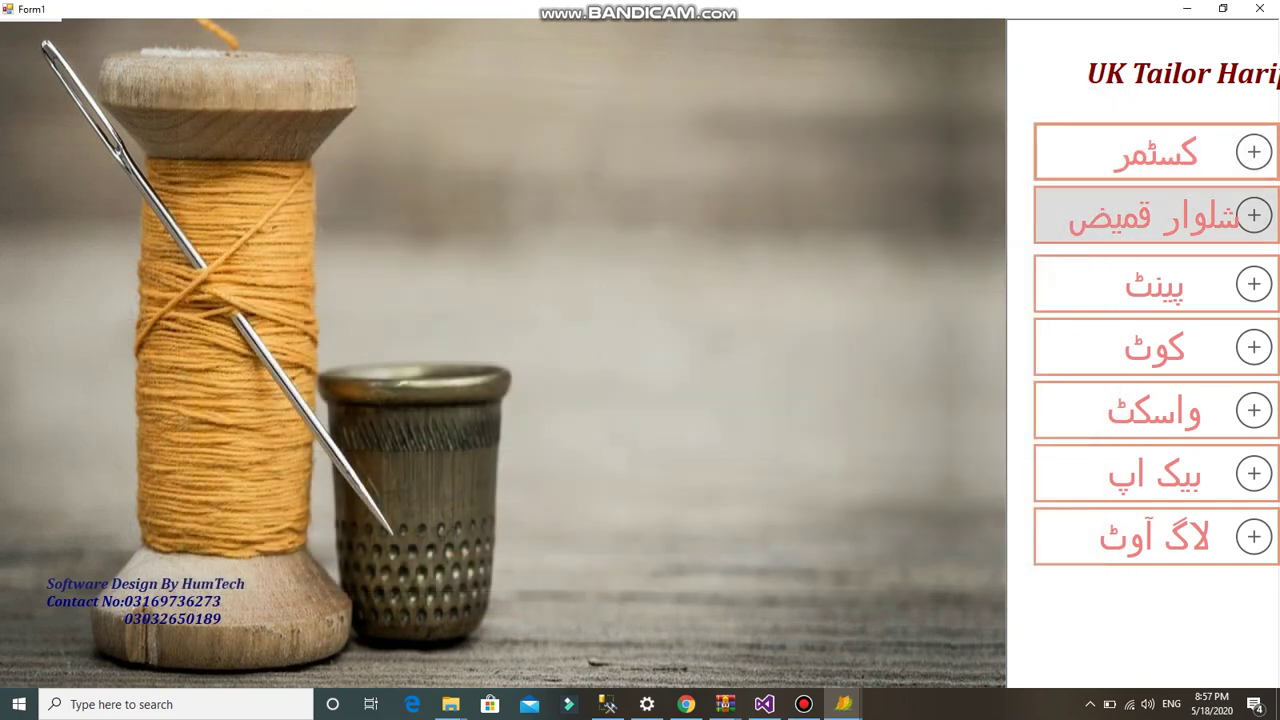
left_click(1155, 215)
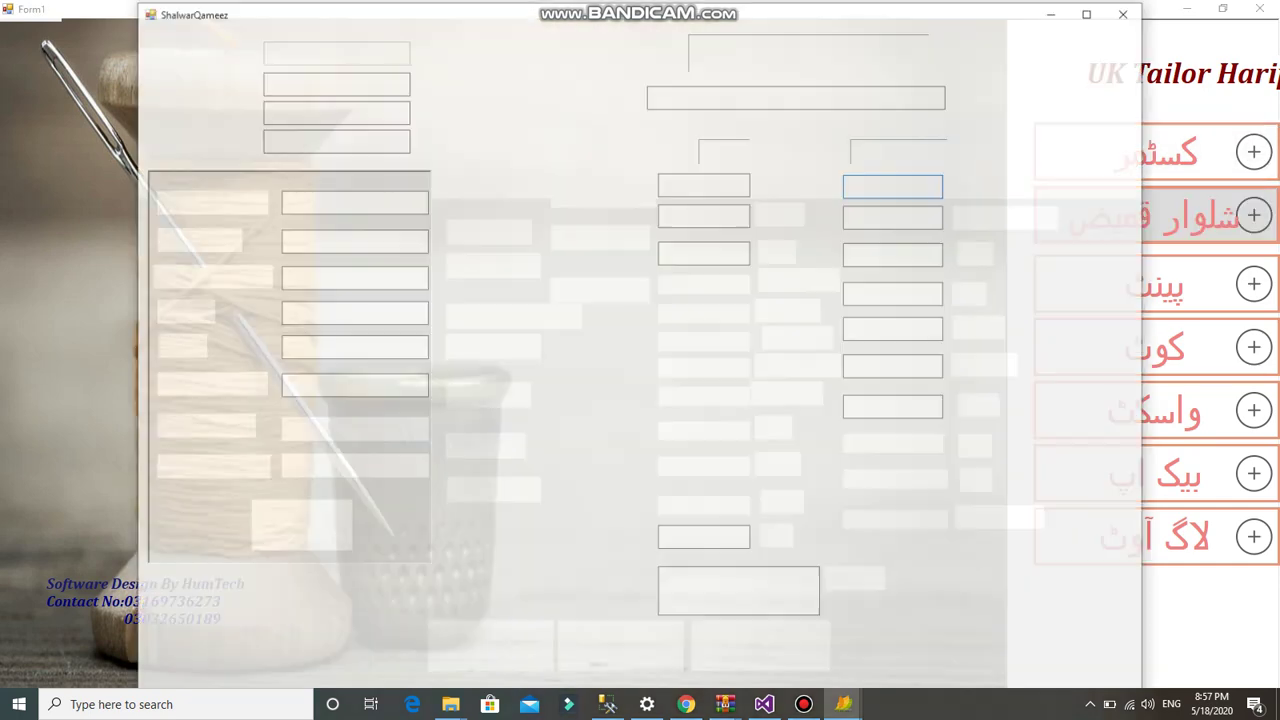
left_click(797, 95)
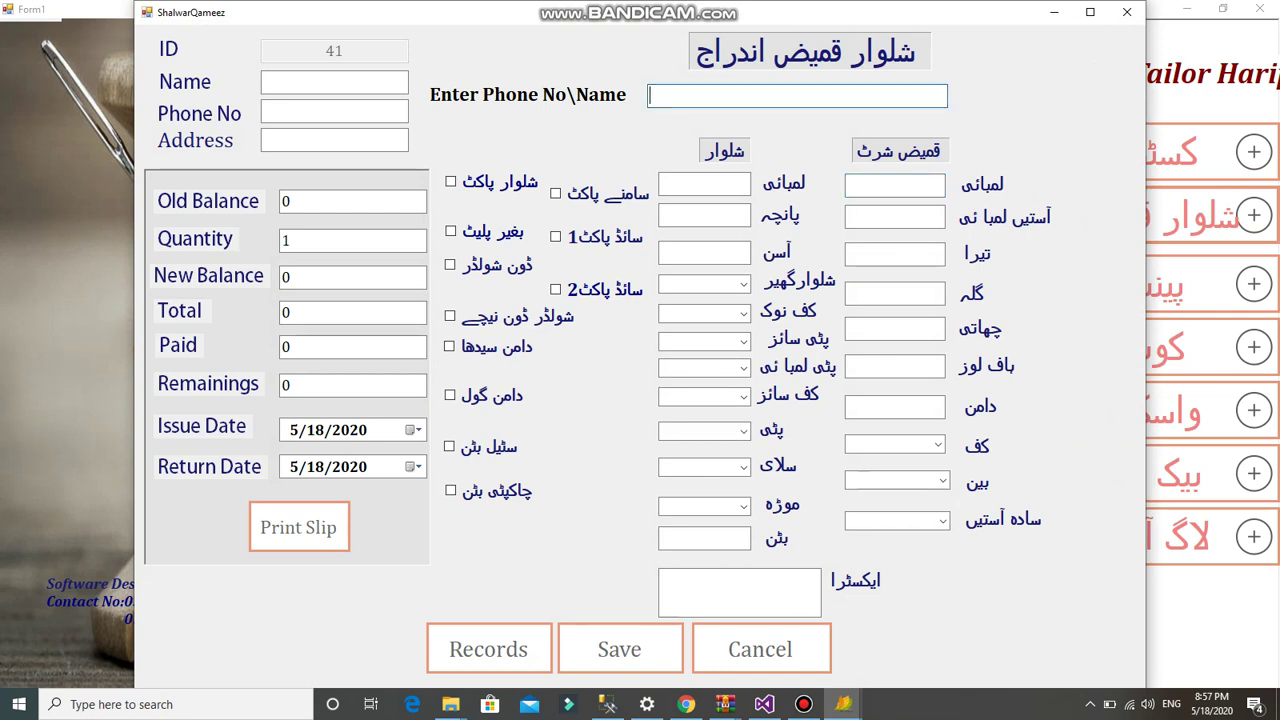
type("a")
key("Down")
key("Return")
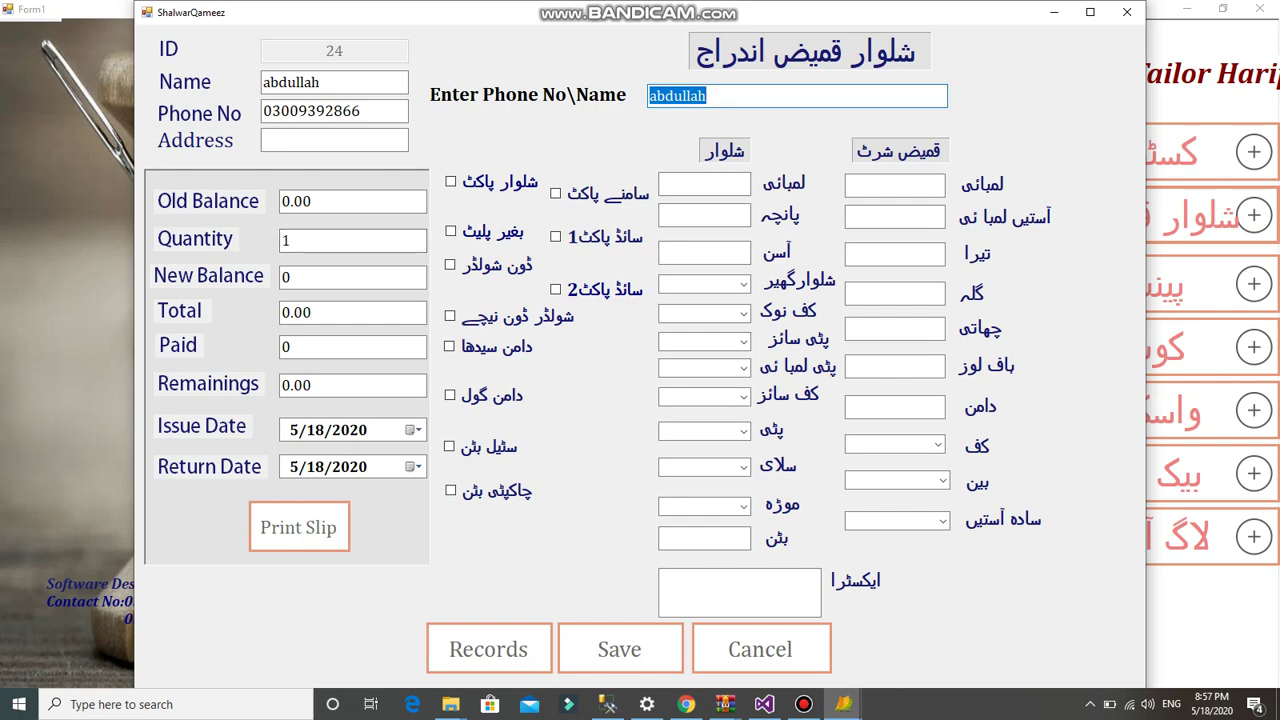
left_click(1127, 12)
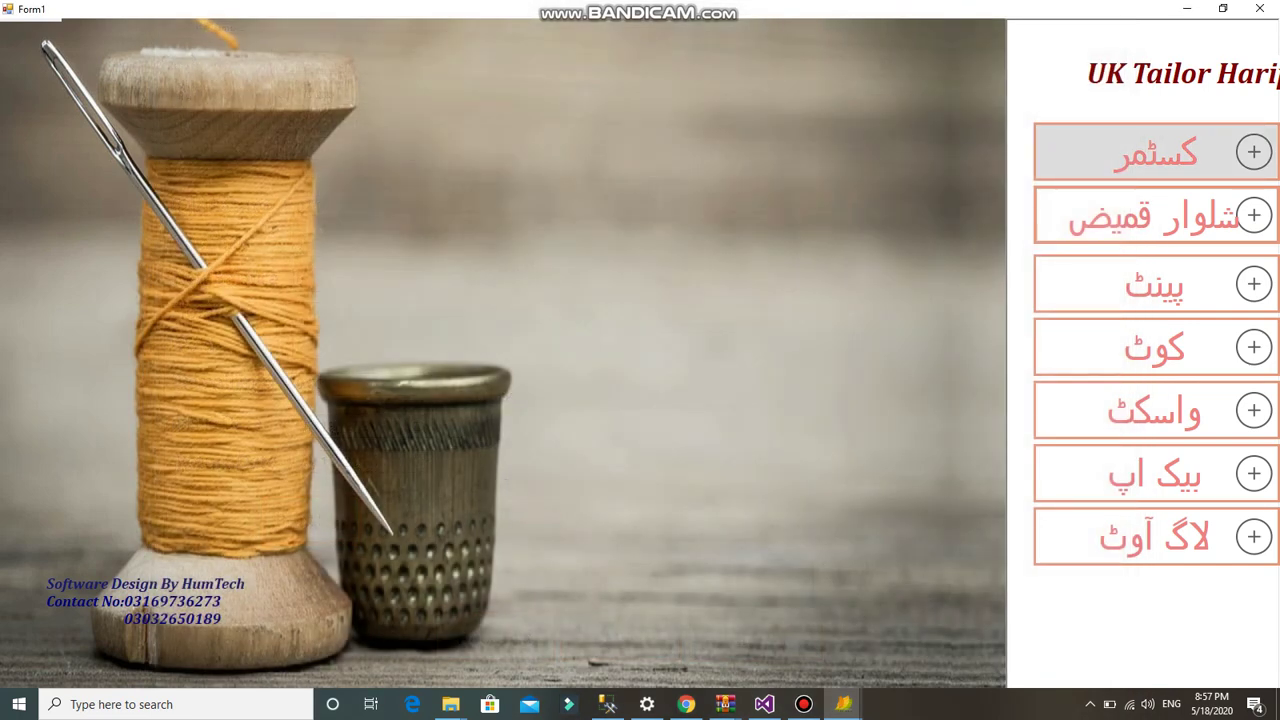
left_click(1155, 215)
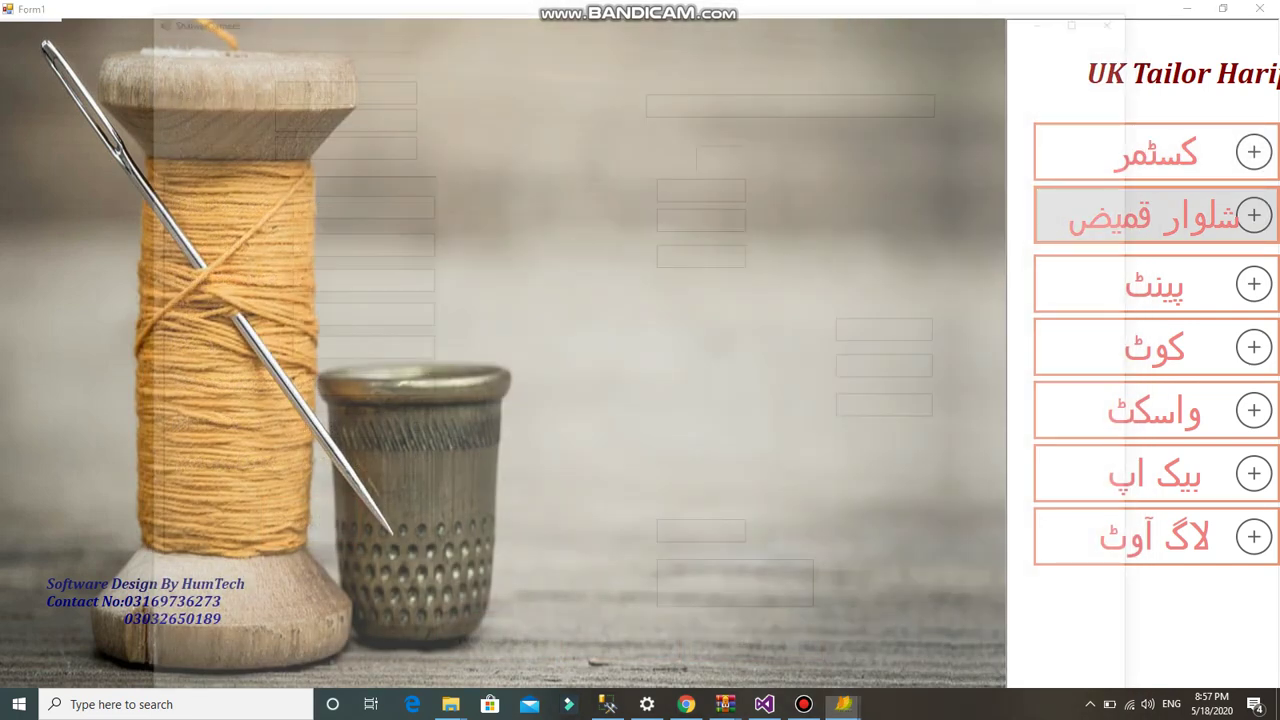
left_click(488, 649)
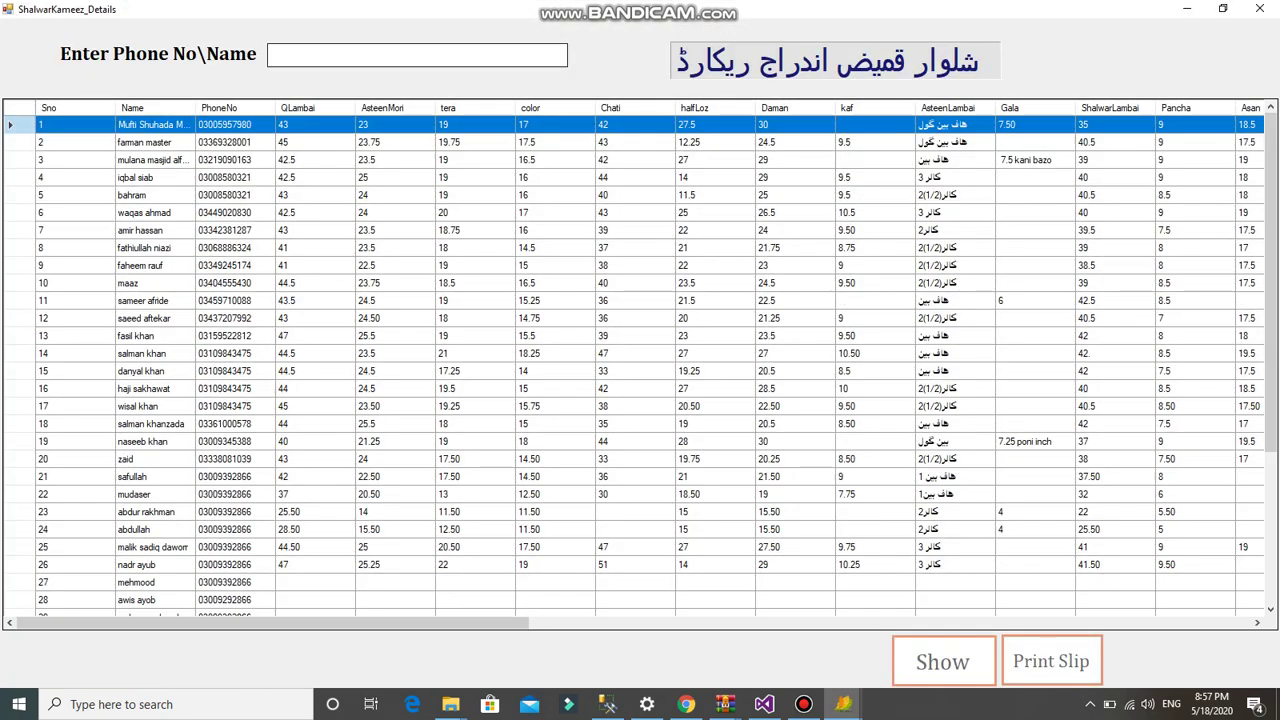
left_click(417, 55)
type("farman")
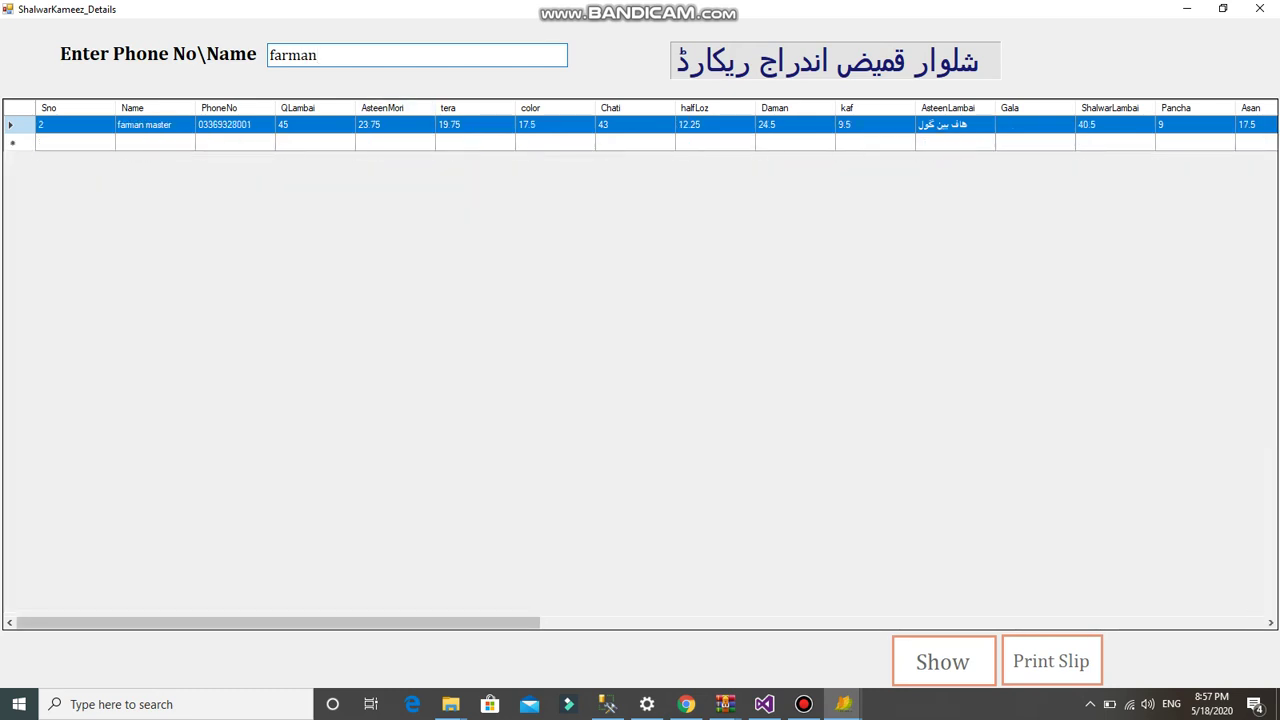
left_click(943, 661)
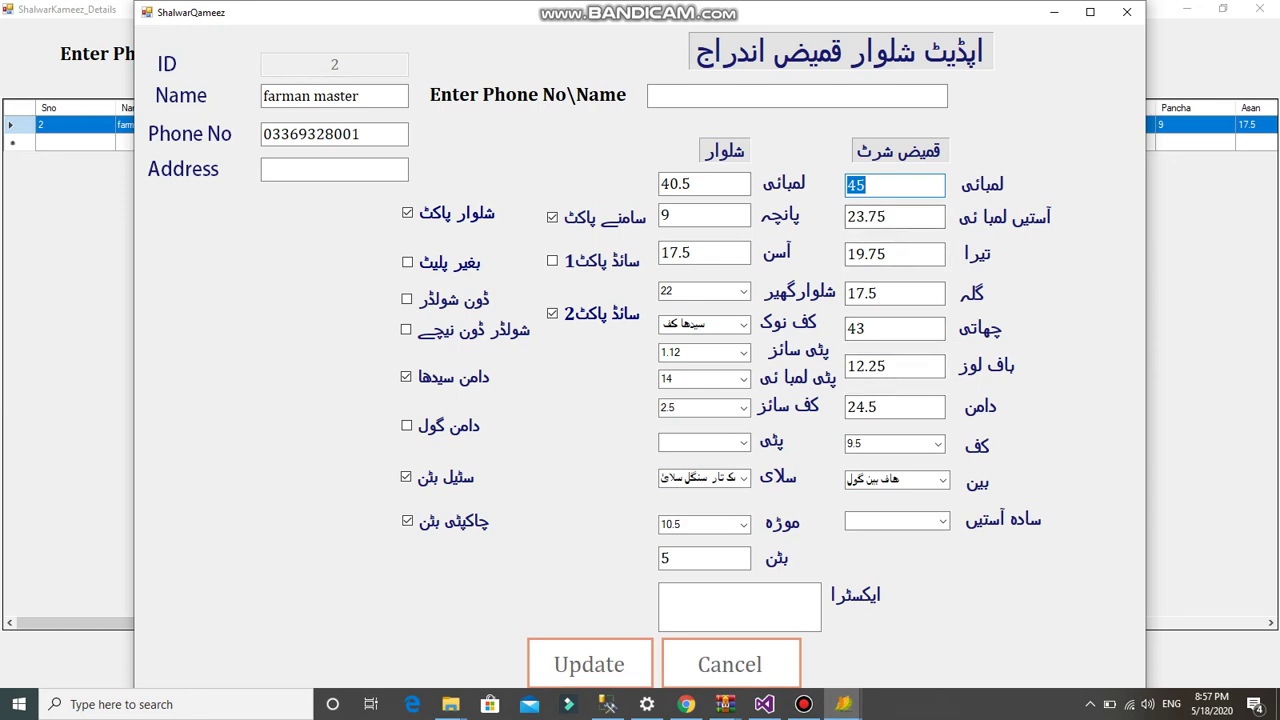
key("Return")
key("Return")
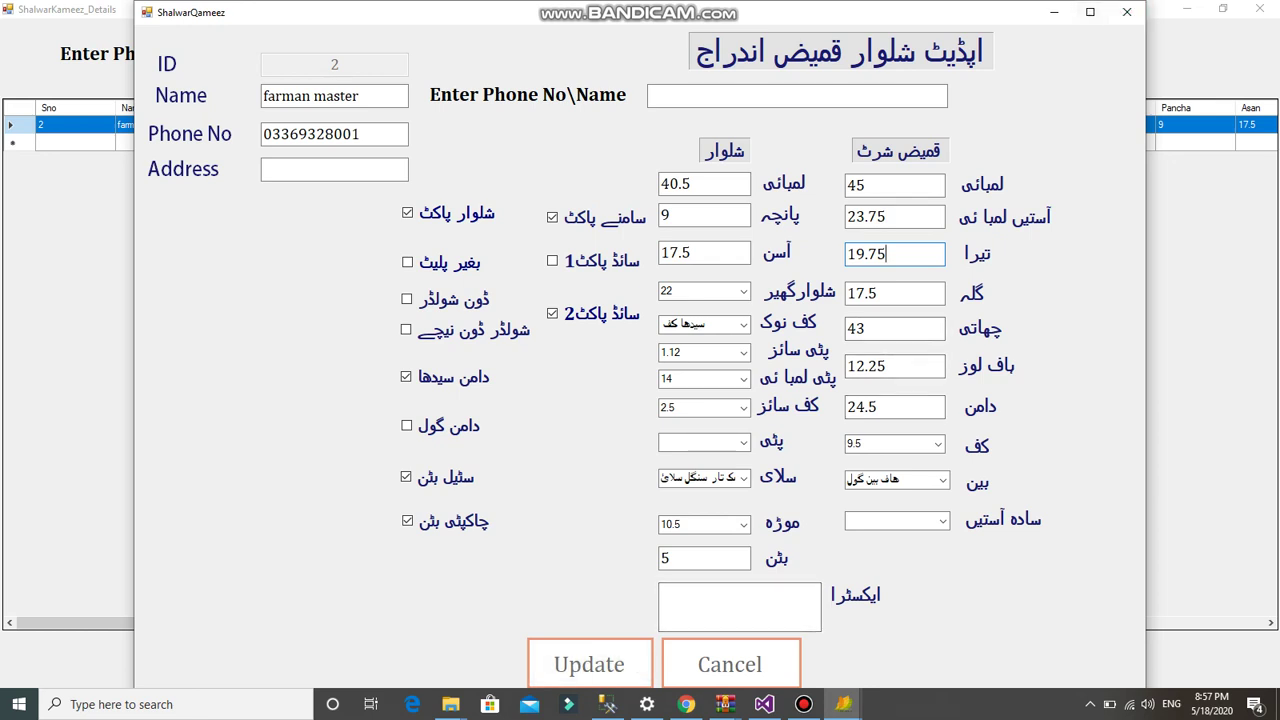
left_click(1127, 12)
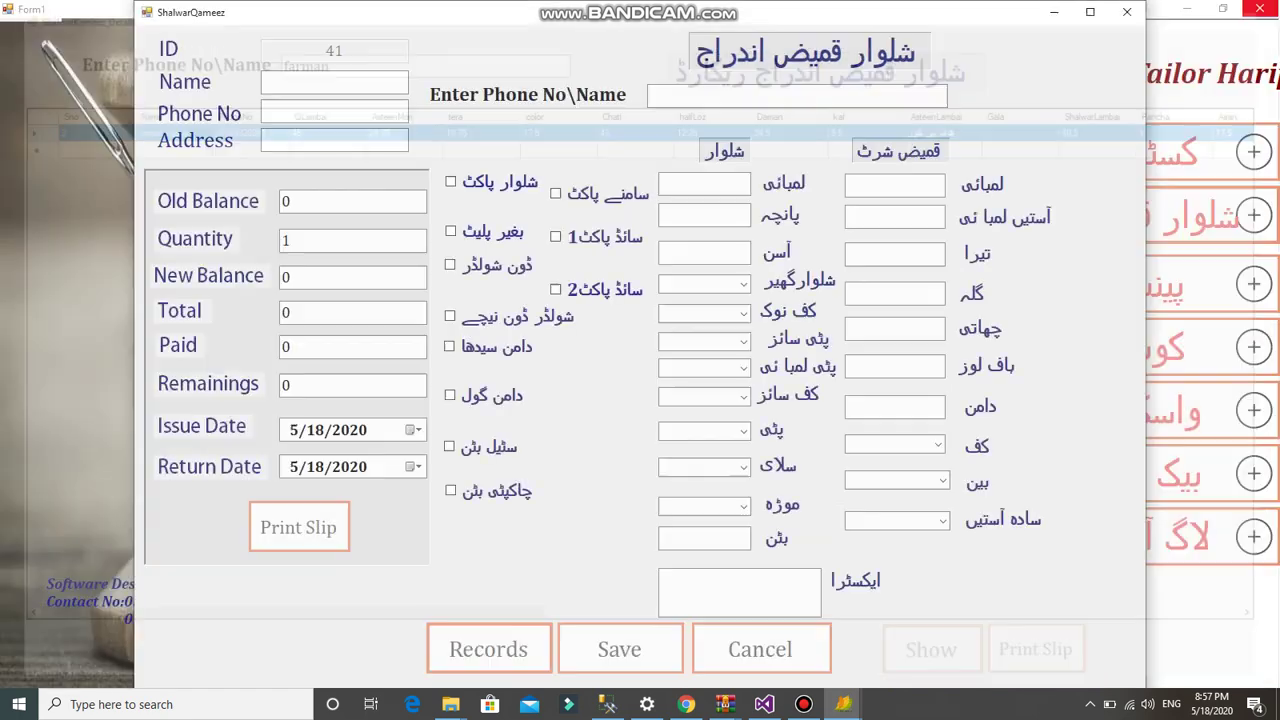
left_click(1260, 8)
left_click(1127, 12)
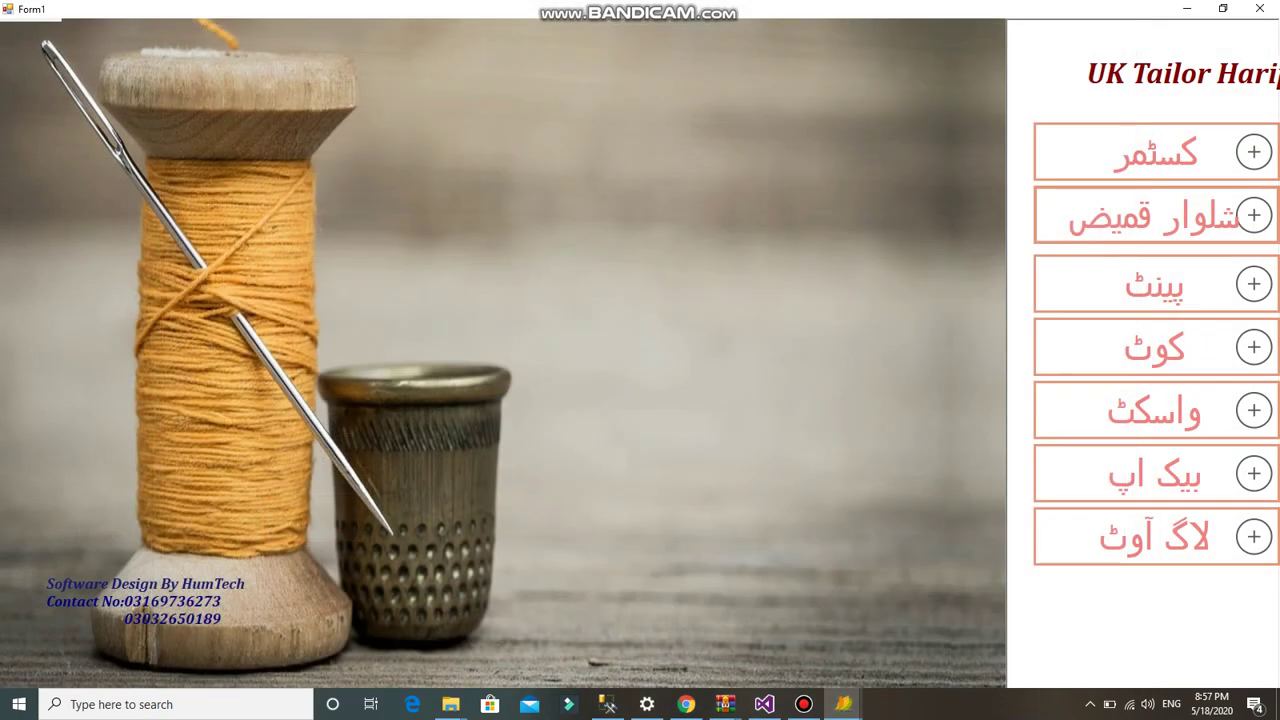
- Add a tailor customer with name, phone number, 1000 opening balance and address
left_click(1180, 152)
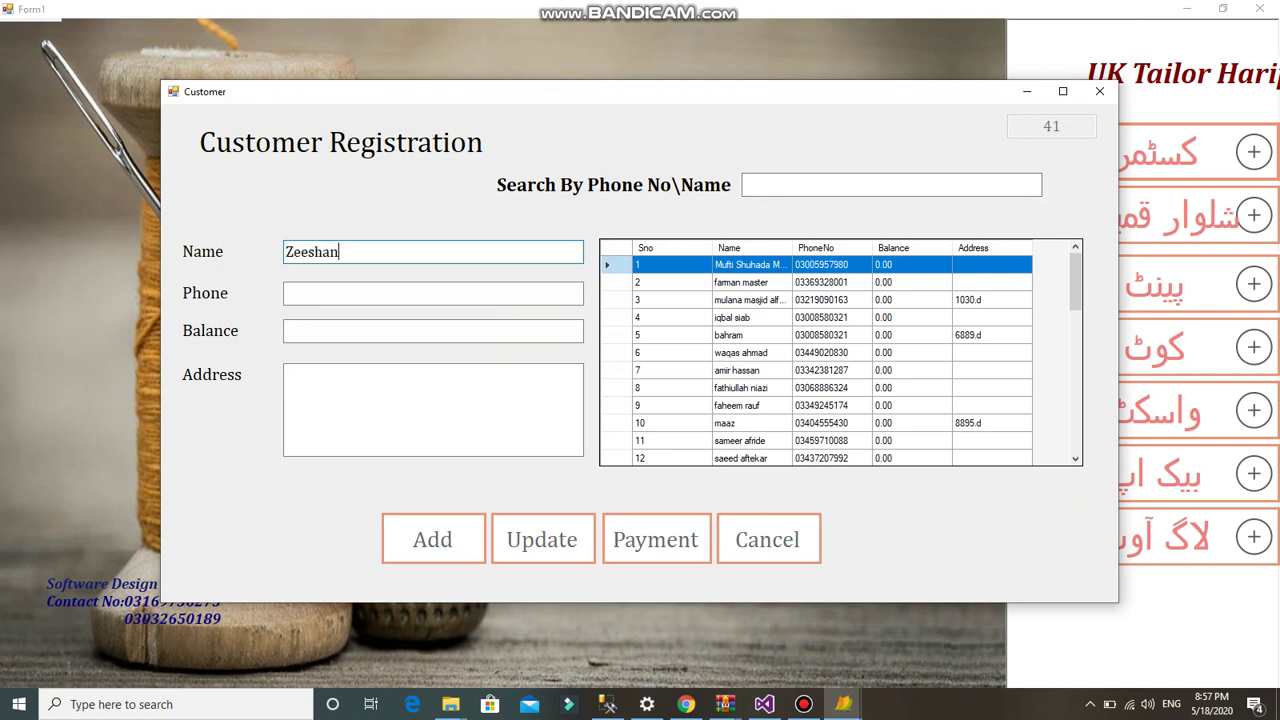
type("7")
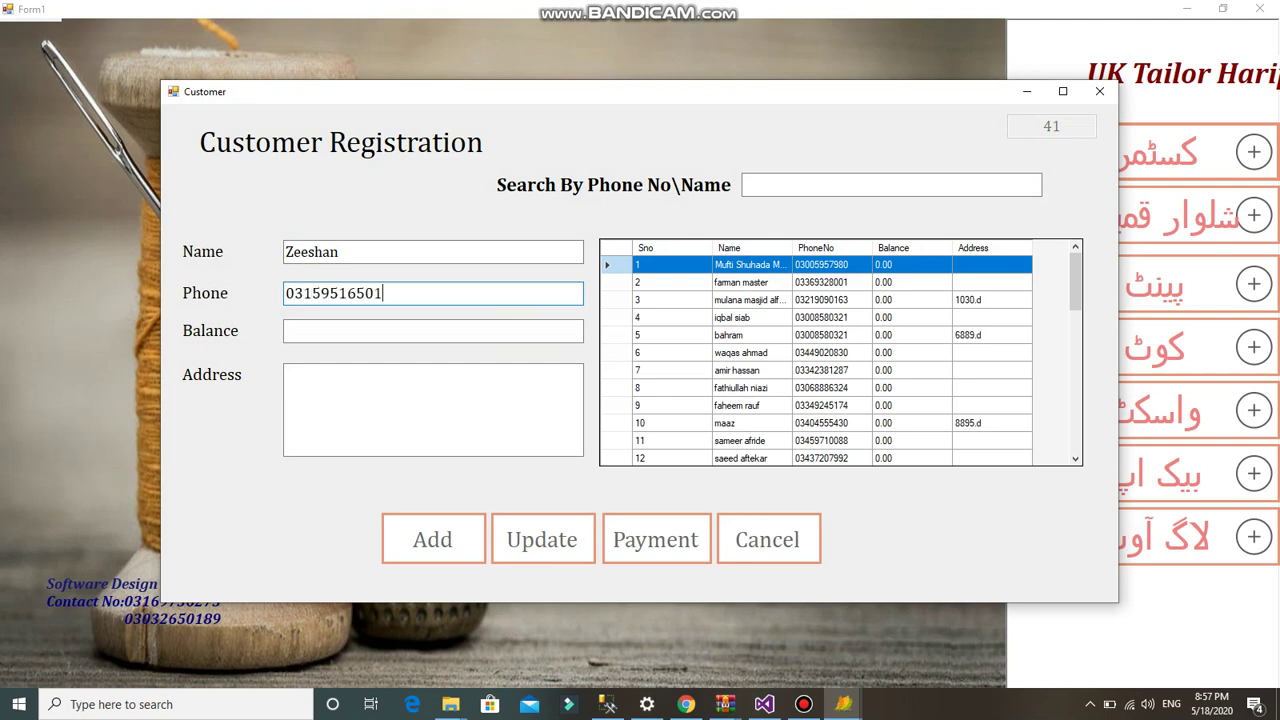
left_click(433, 331)
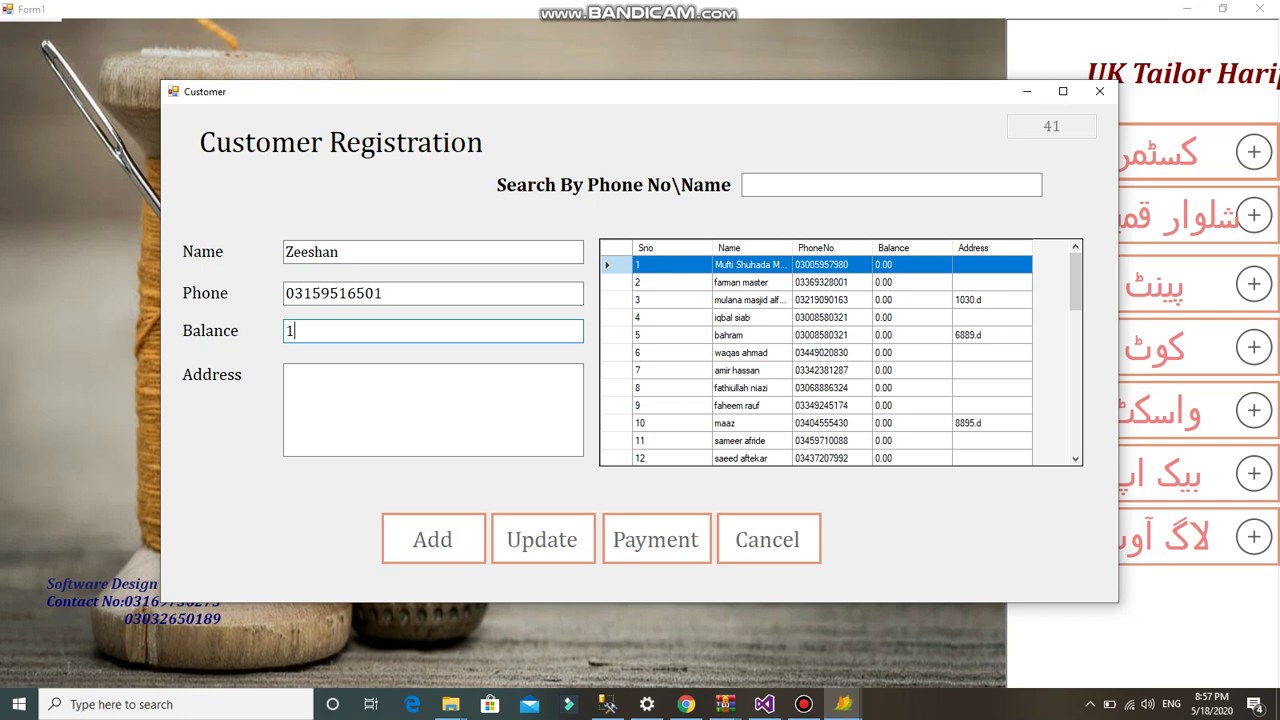
left_click(433, 410)
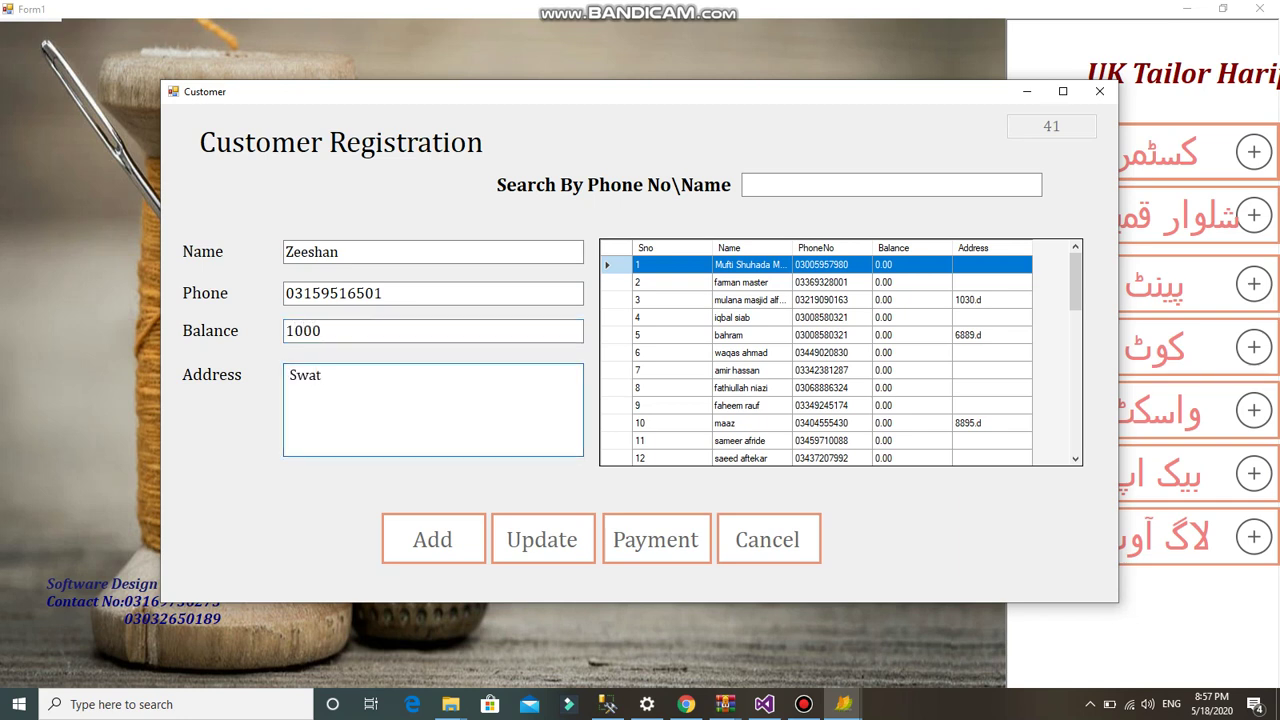
left_click(433, 539)
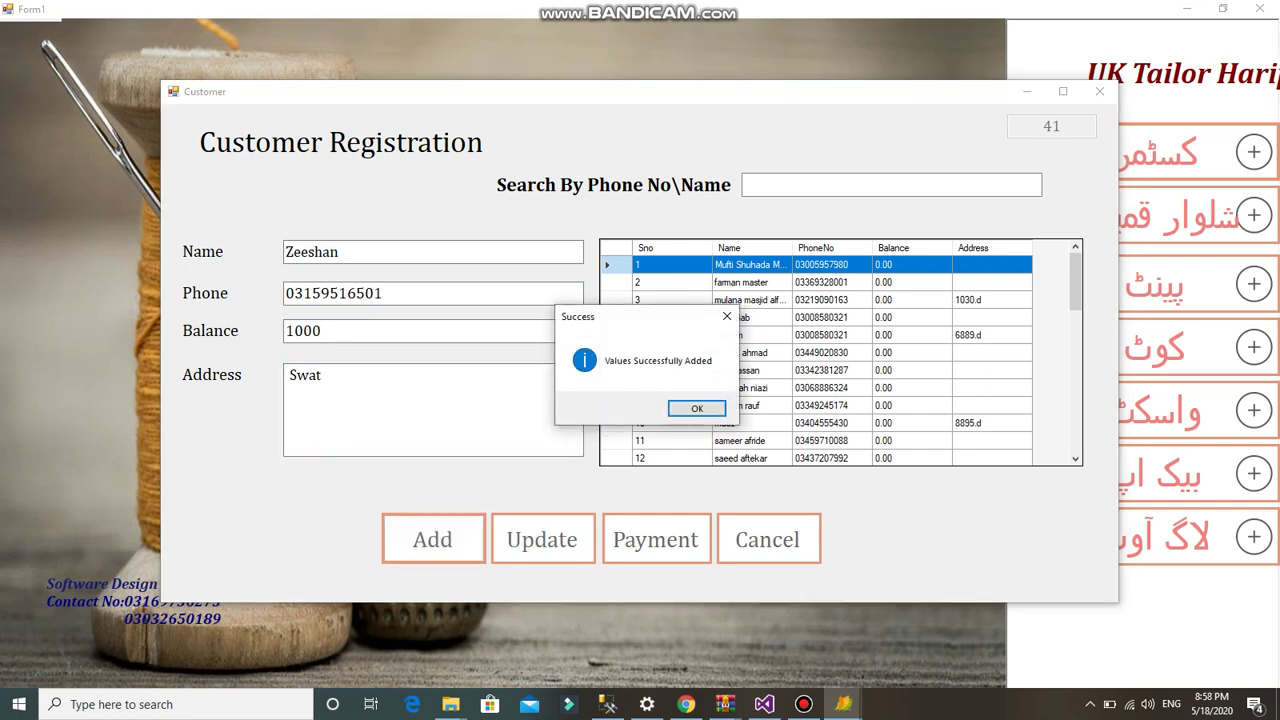
left_click(697, 408)
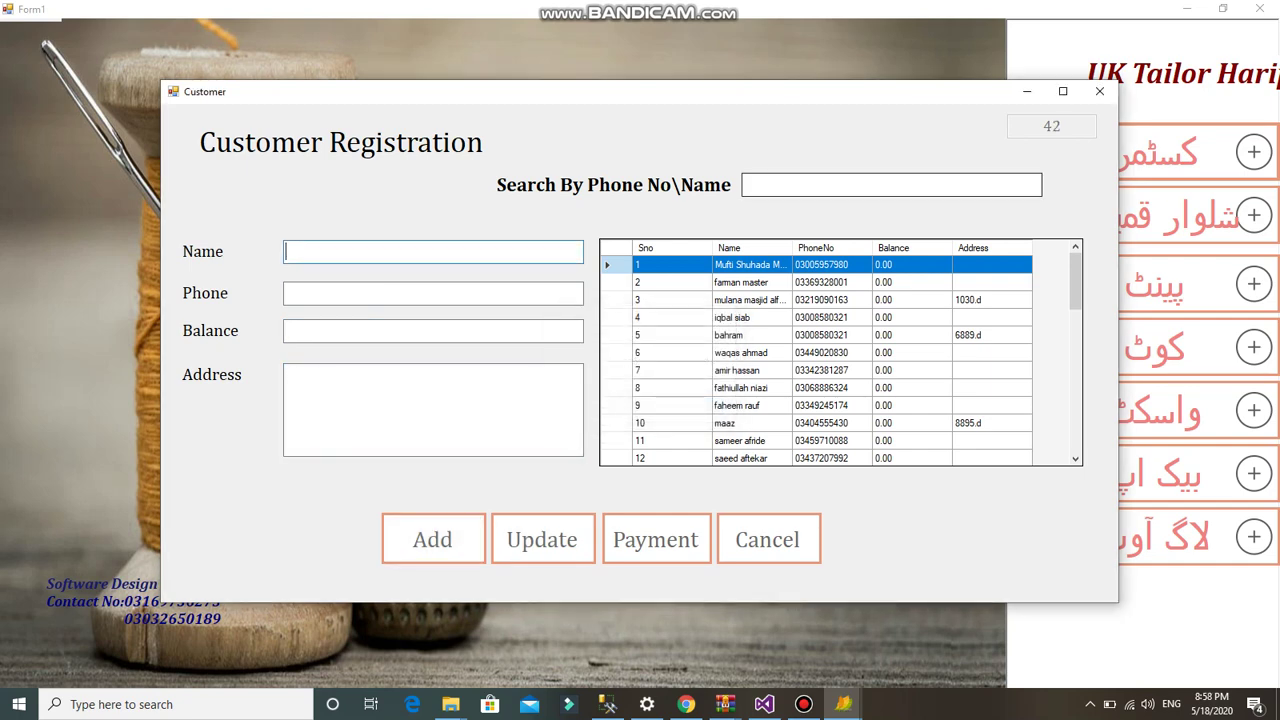
left_click(1099, 91)
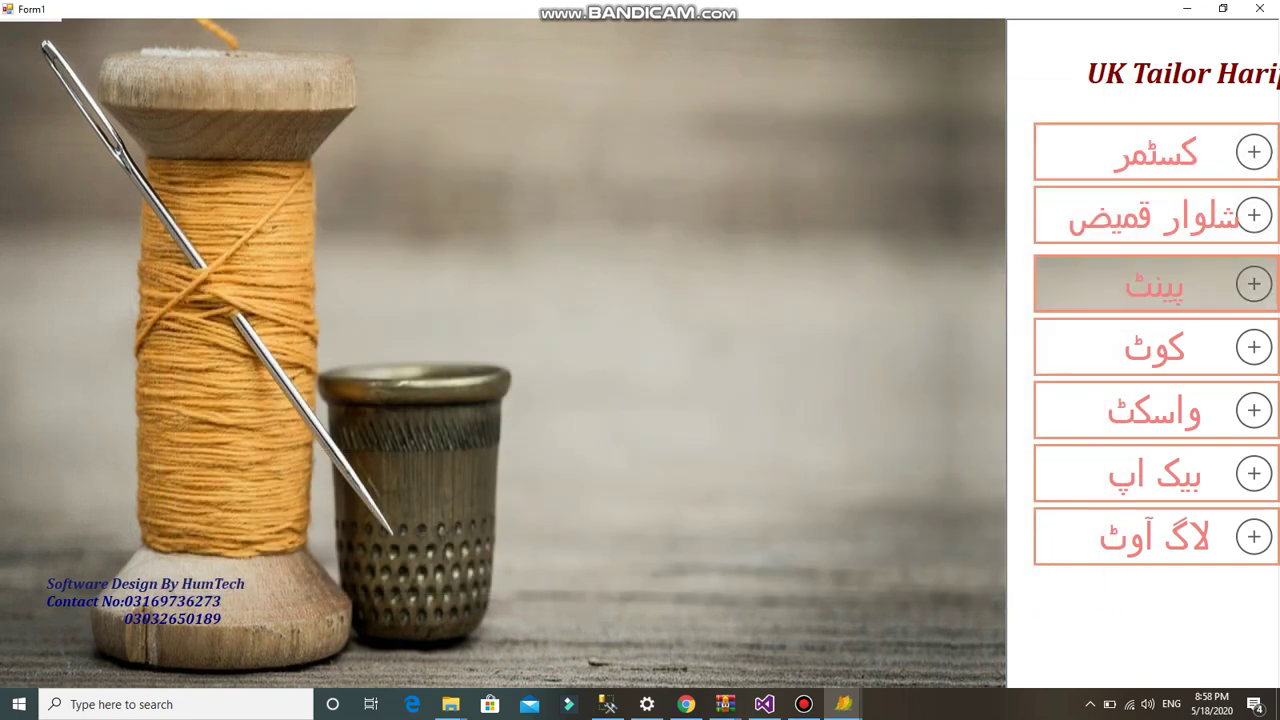
- Load the new customer into a shalwar qameez order by phone number and select the shirt length box
left_click(1155, 284)
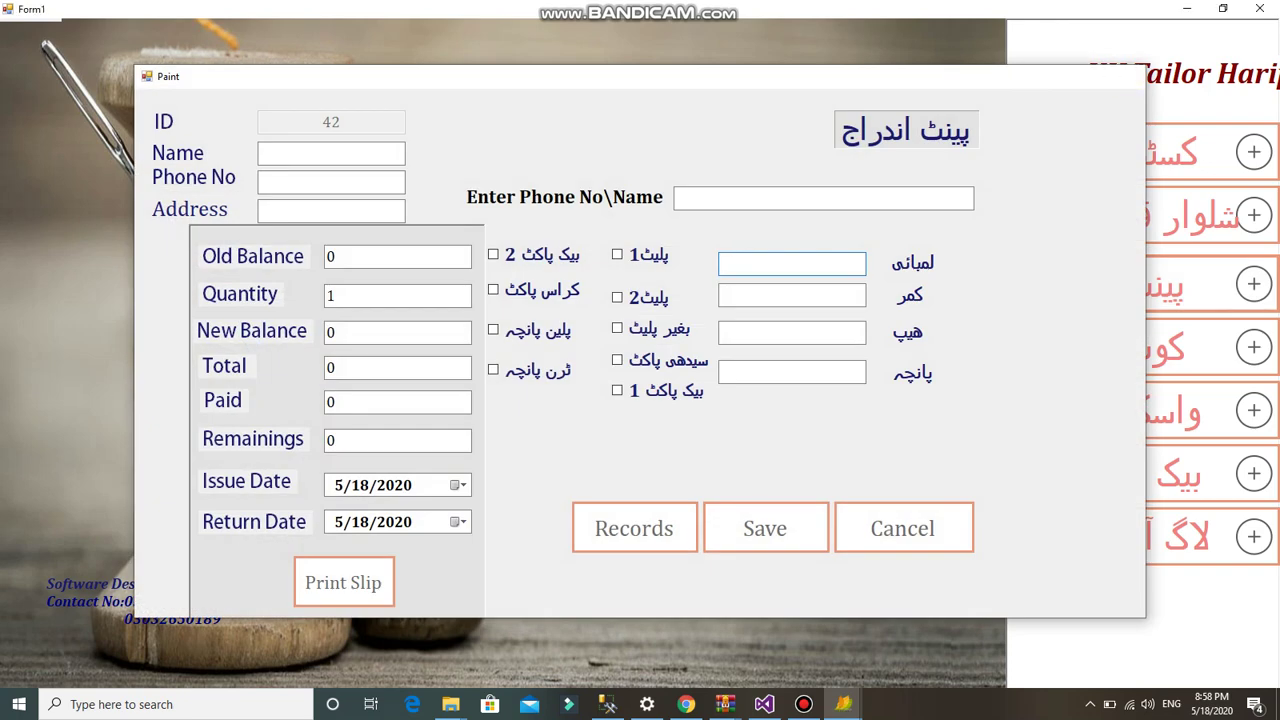
key("Escape")
left_click(1155, 215)
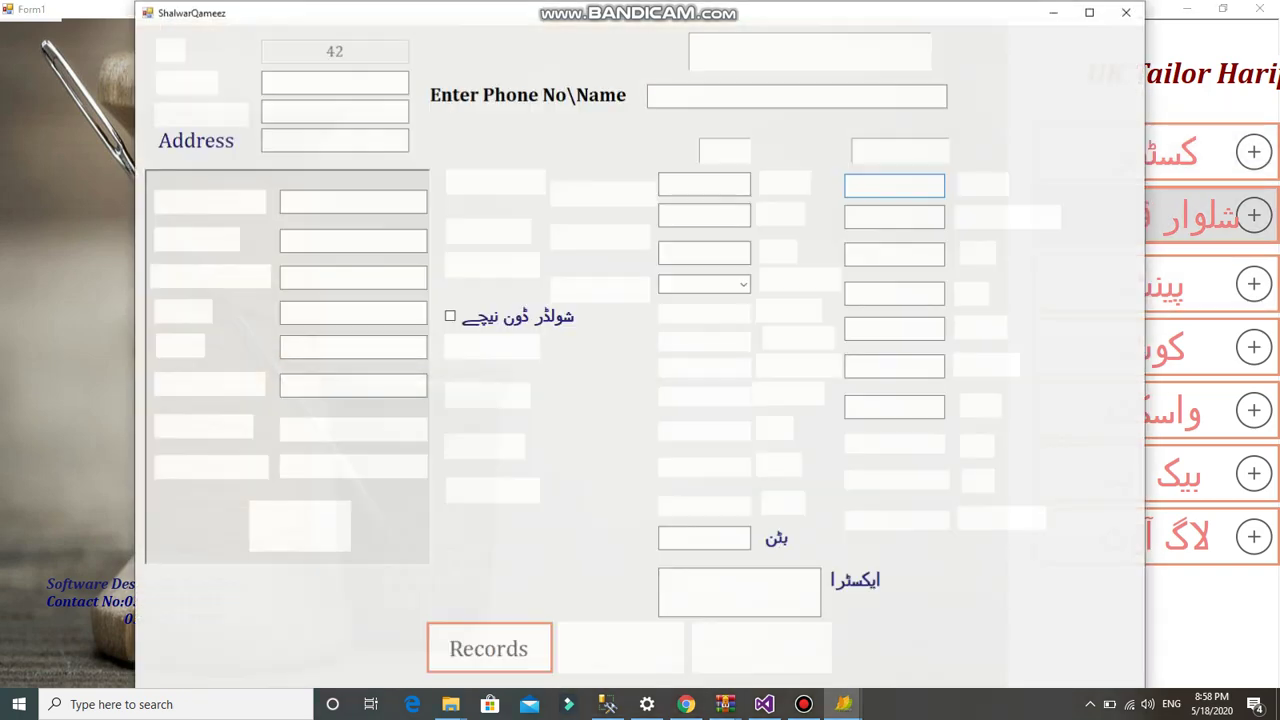
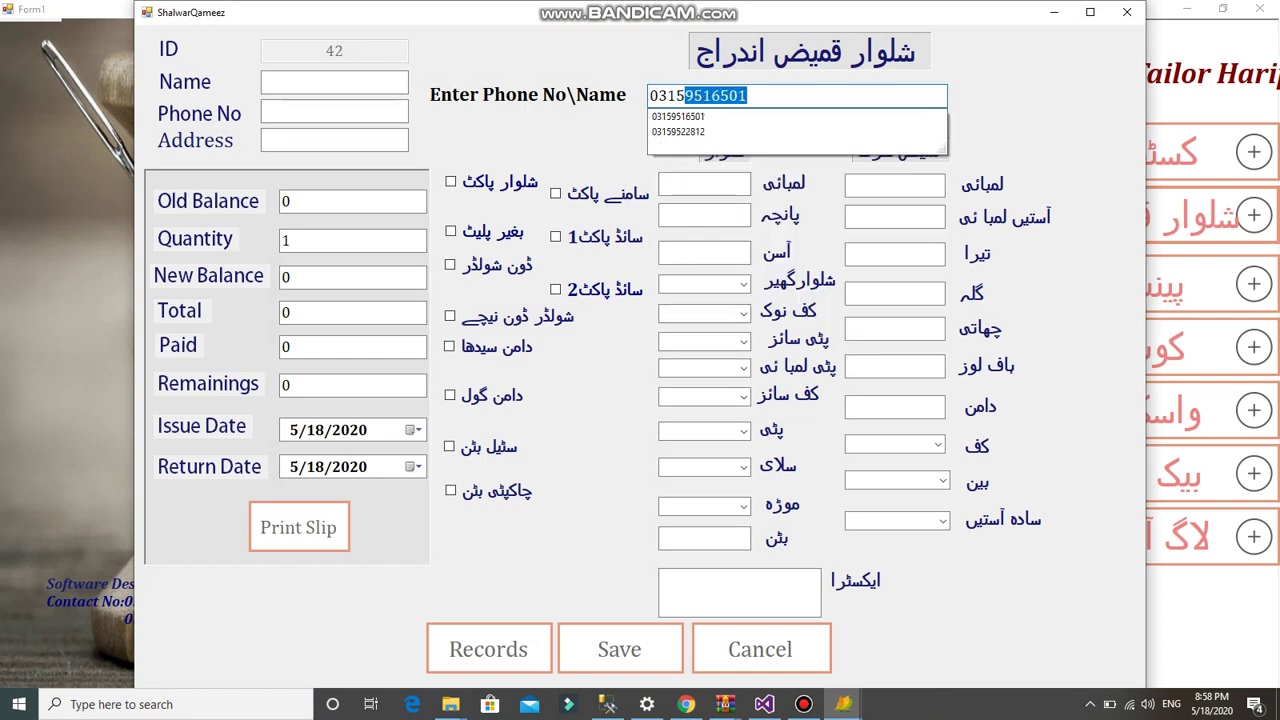
key("Return")
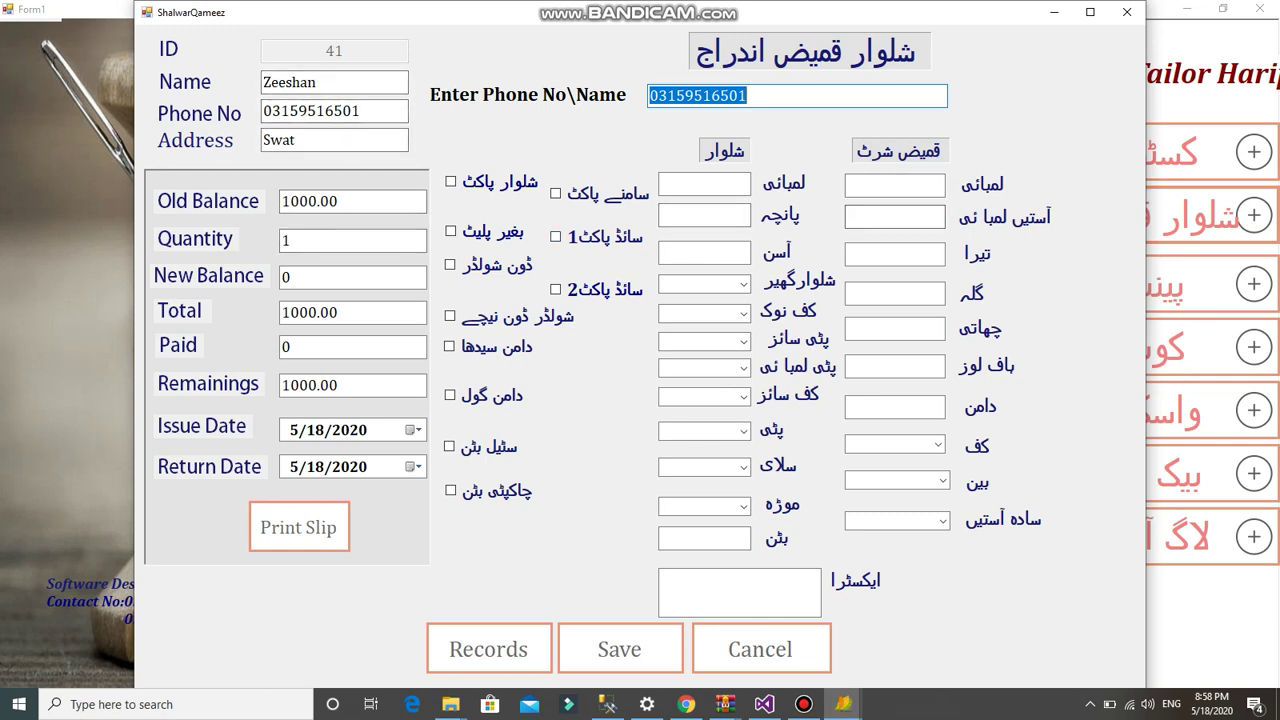
left_click(895, 185)
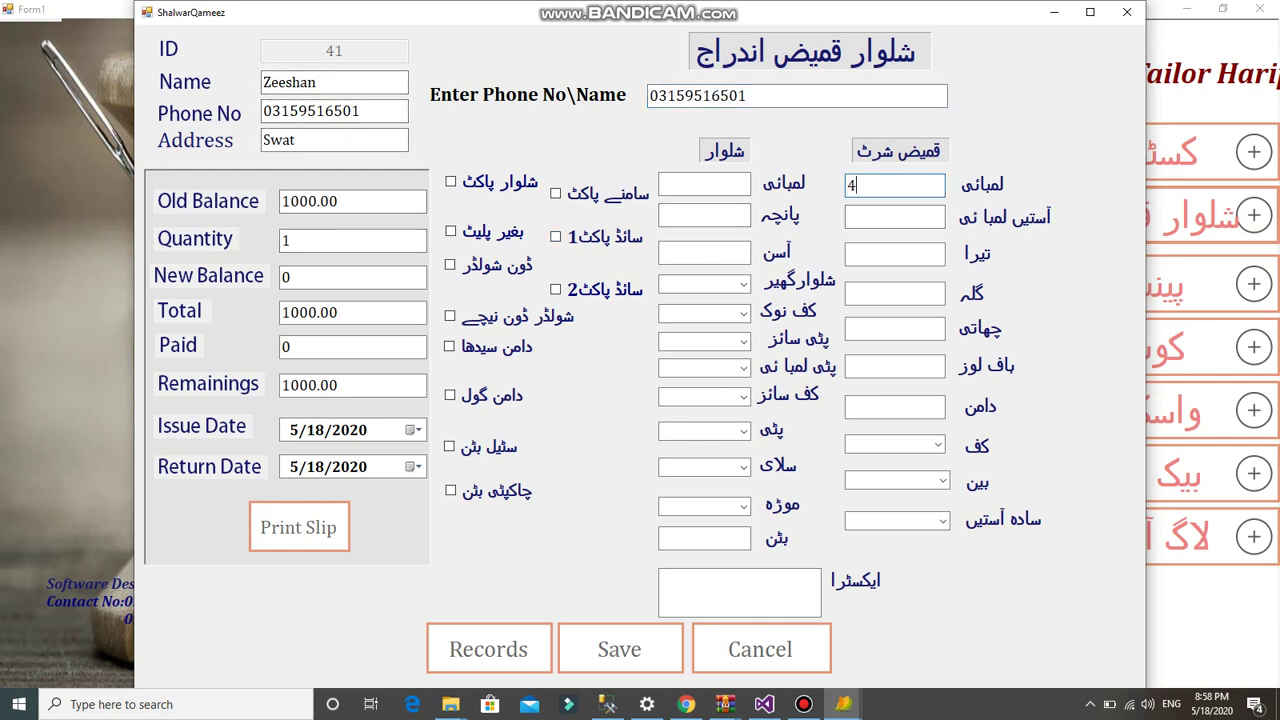